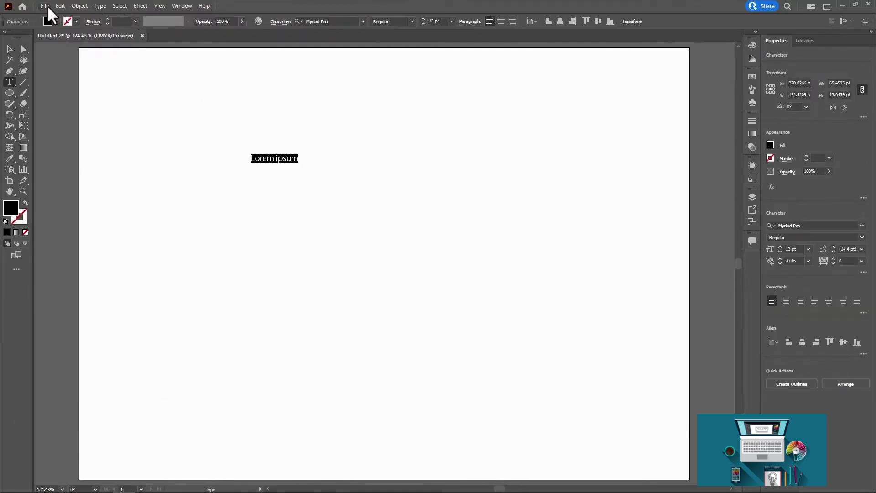
Look through the available type commands and the list of type-related panels, including Character and Paragraph.
click(101, 6)
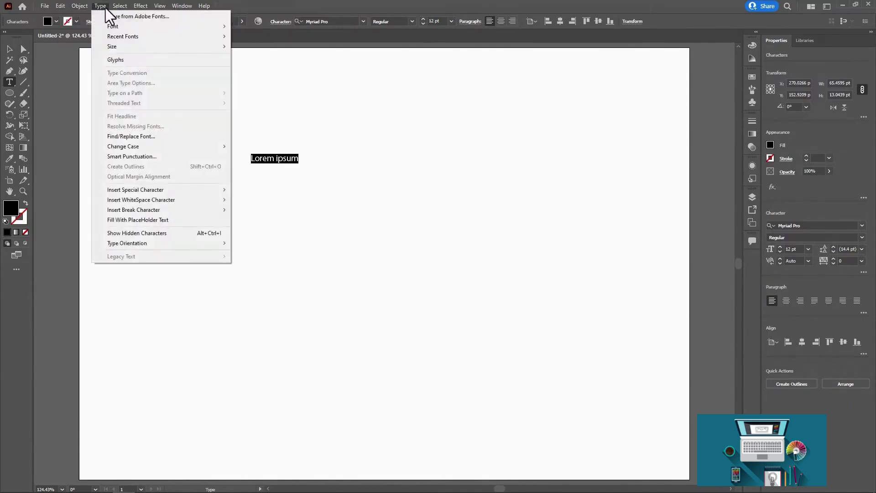
mouse_move(126, 248)
click(118, 10)
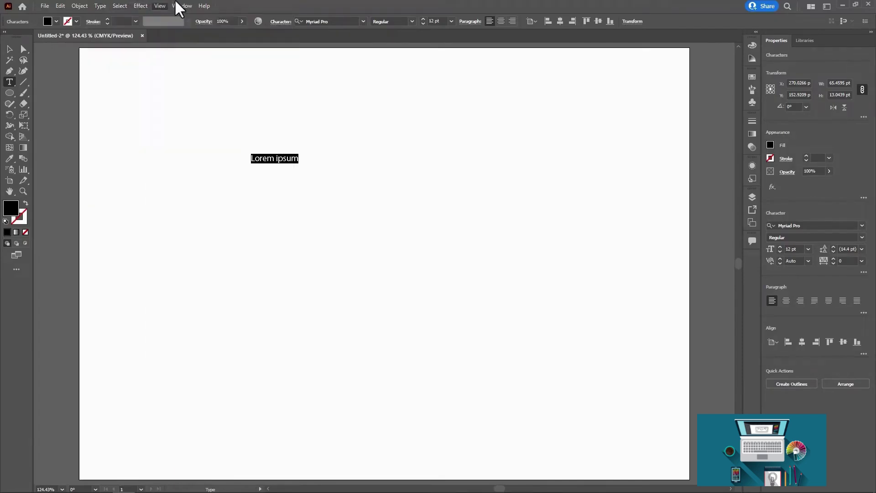
click(182, 2)
click(183, 1)
click(181, 2)
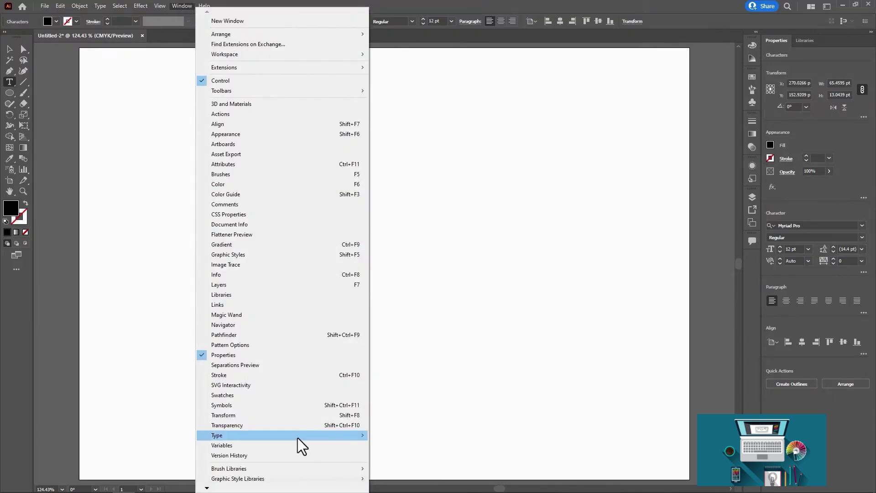
mouse_move(297, 437)
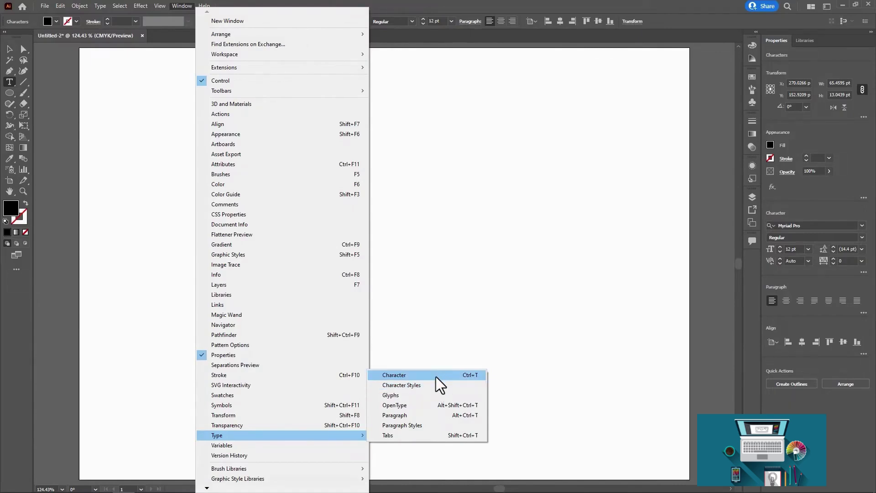
click(475, 294)
Delete the Lorem ipsum point text object from the artboard.
click(8, 49)
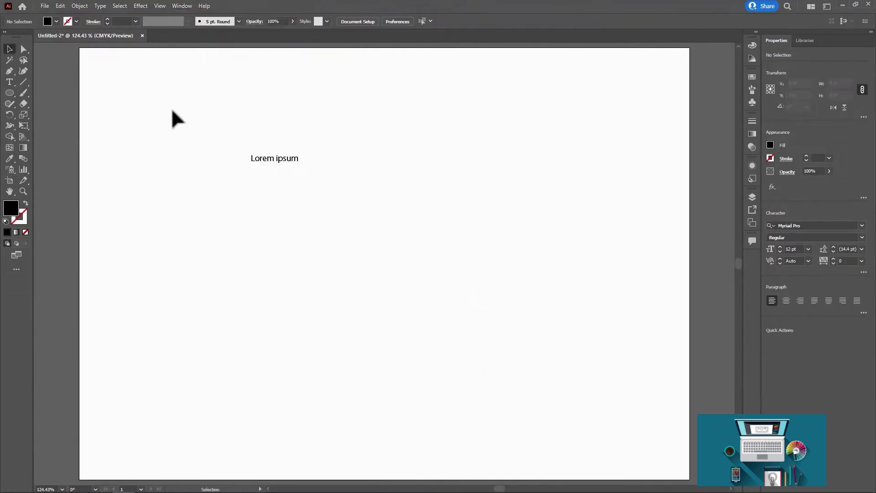
click(264, 158)
key(Delete)
Add point text reading "Digiskills.pk" in the upper part of the artboard.
key(t)
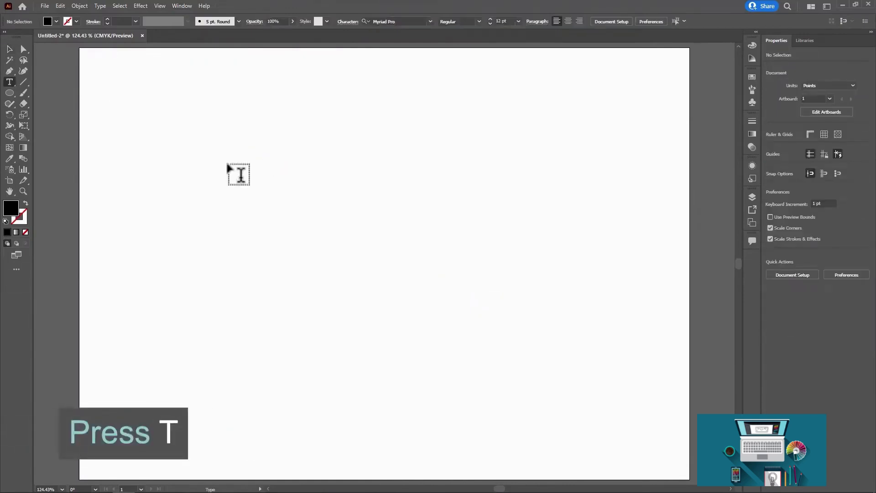
click(289, 143)
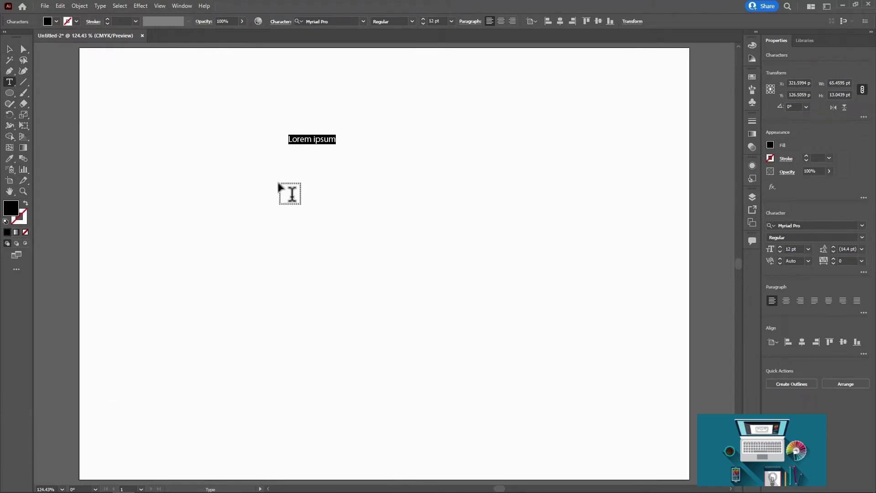
text(D)
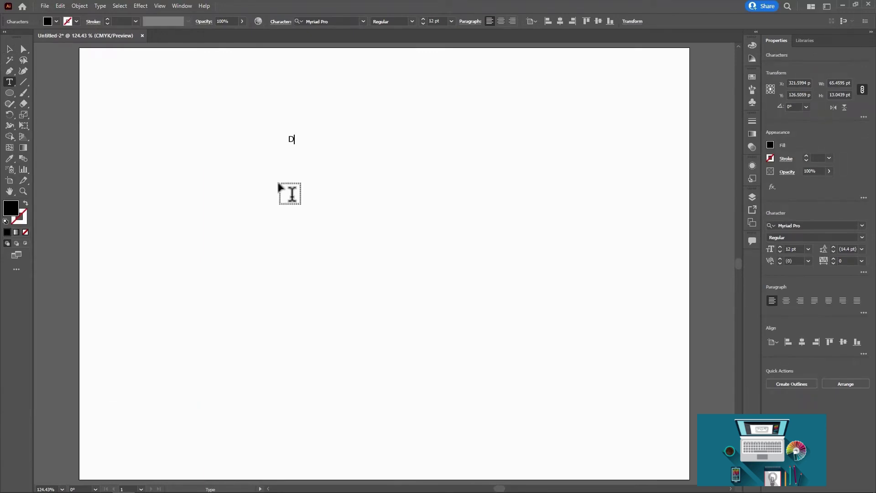
text(igiskills.pk)
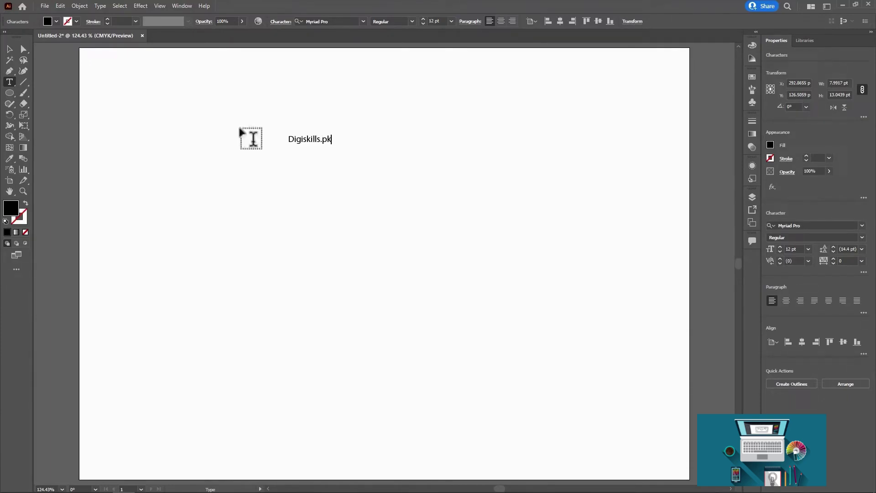
Enlarge the Digiskills.pk text to about 71 pt type size and move it to the middle of the artboard.
click(10, 48)
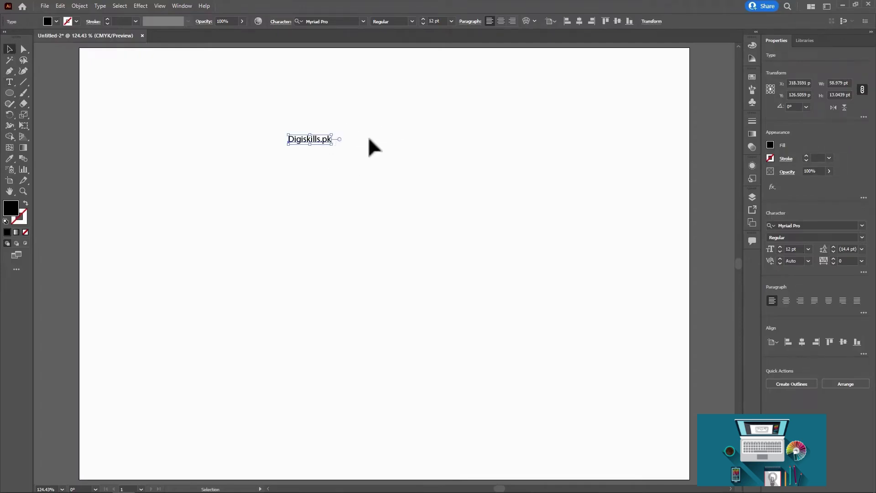
drag(332, 134, 489, 182)
key(space)
drag(442, 268, 435, 40)
drag(422, 123, 365, 256)
Stretch the Digiskills.pk text vertically to about 98 pt high, undoing the other trial distortions.
drag(480, 249, 337, 249)
key(ctrl+z)
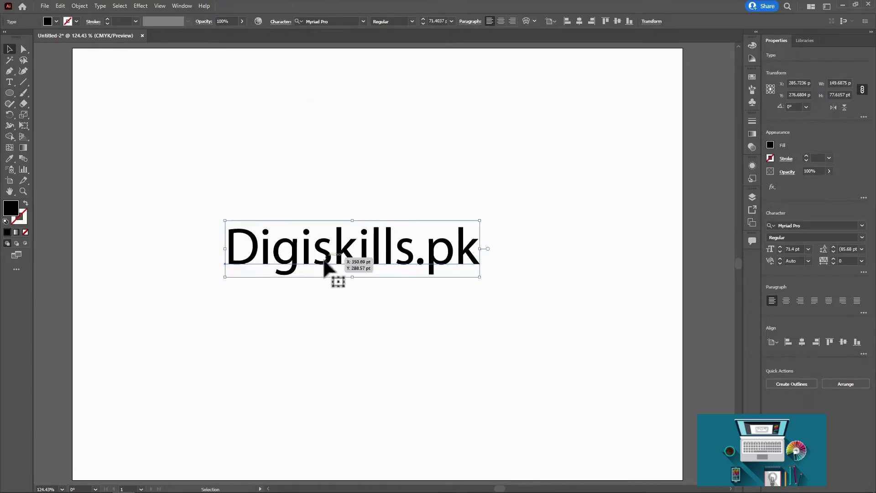
mouse_move(353, 277)
mouse_down()
mouse_move(356, 251)
mouse_move(352, 292)
mouse_up()
drag(353, 223, 354, 182)
key(ctrl+z)
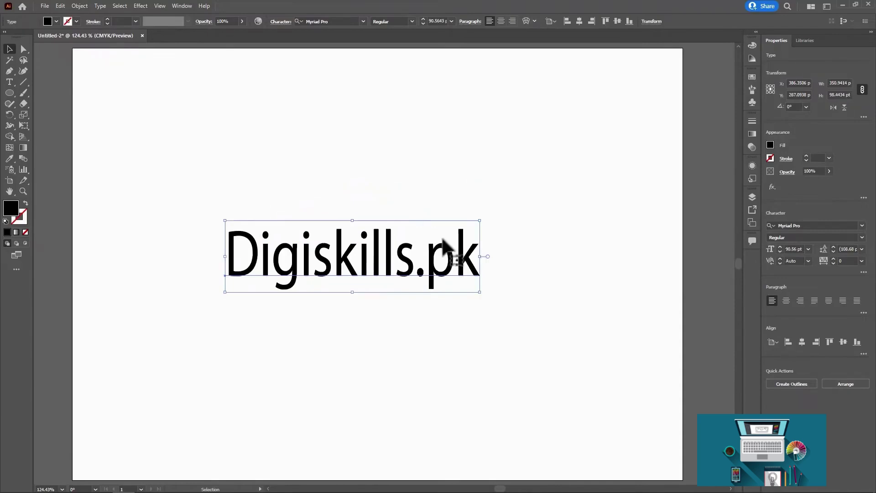
Convert the Digiskills.pk point text to area type and undo a trial downward extension of its frame.
click(486, 253)
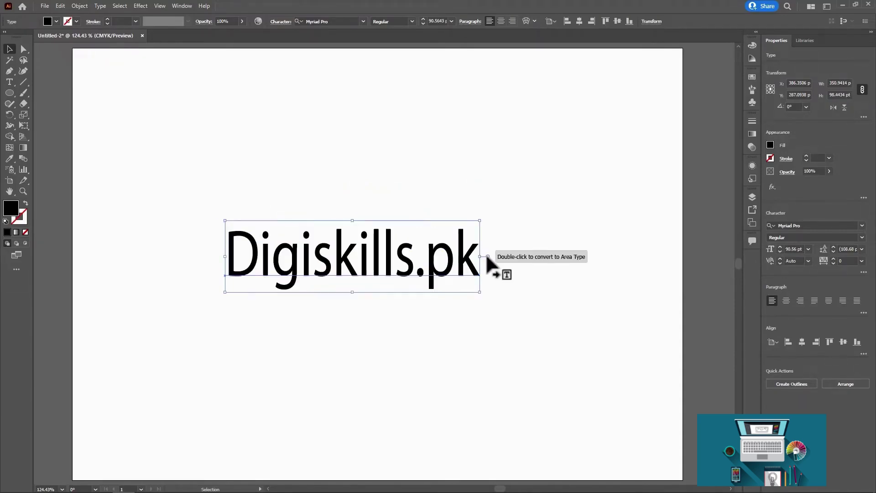
double_click(487, 253)
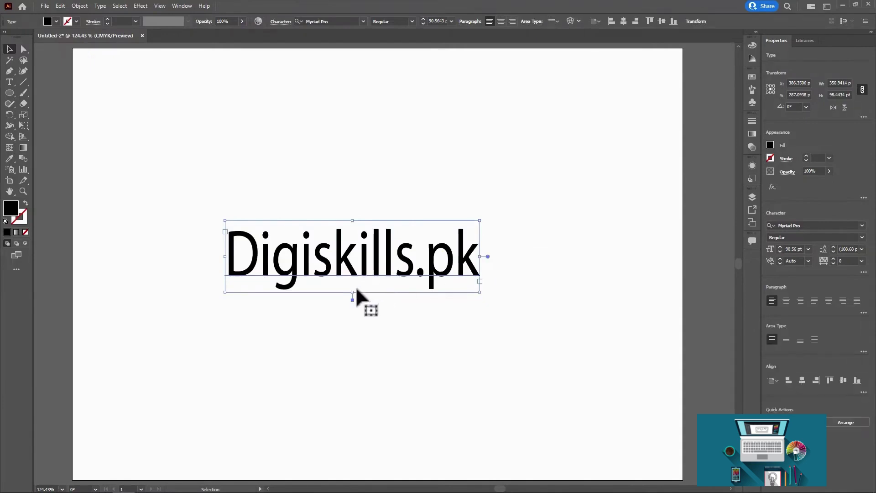
drag(354, 301, 349, 394)
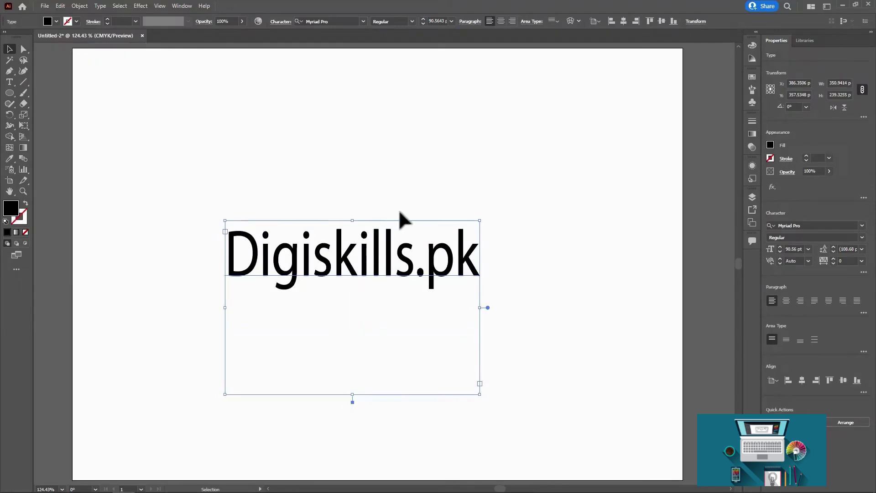
key(ctrl+z)
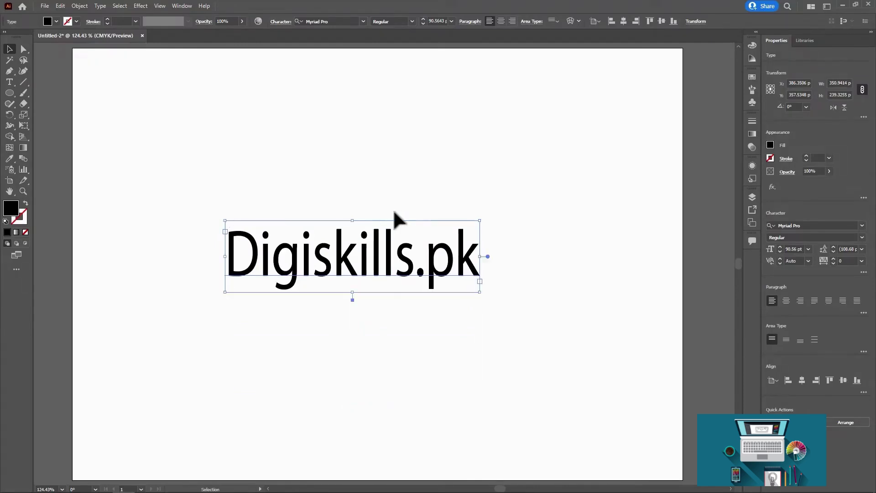
Enlarge the area type frame around Digiskills.pk to about 479 × 266 pt without scaling the text.
double_click(487, 256)
click(9, 82)
click(9, 81)
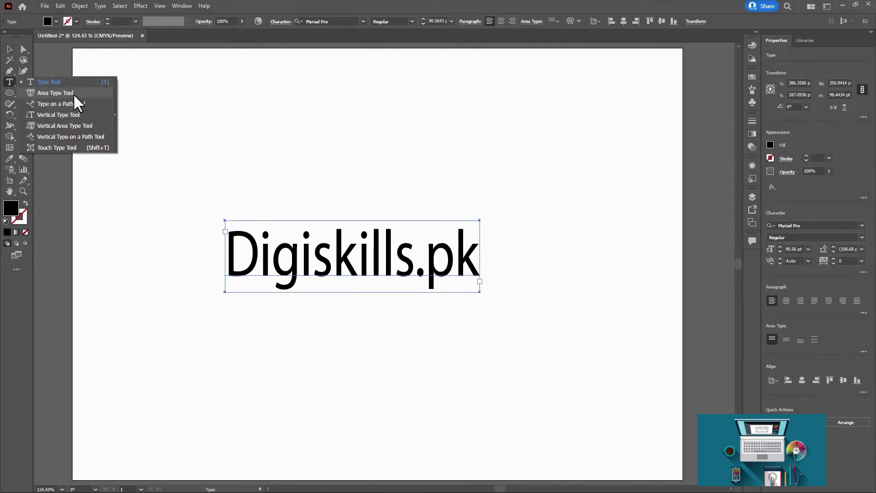
click(10, 49)
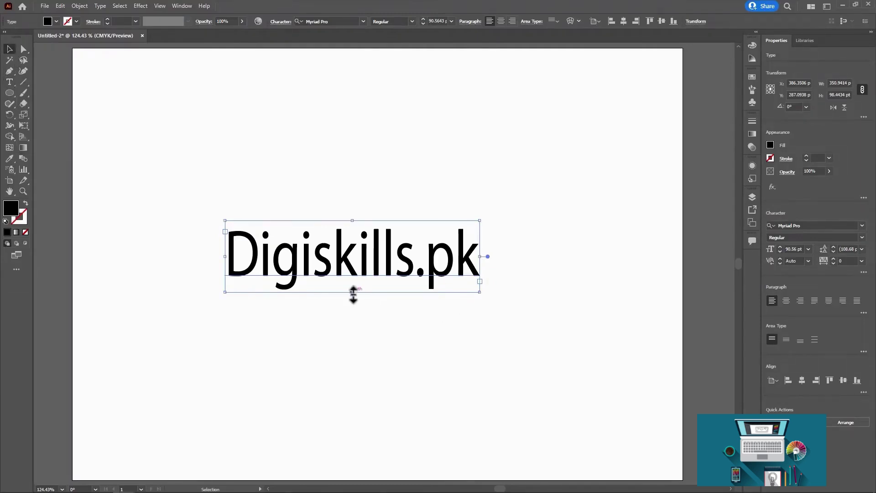
drag(353, 295, 352, 416)
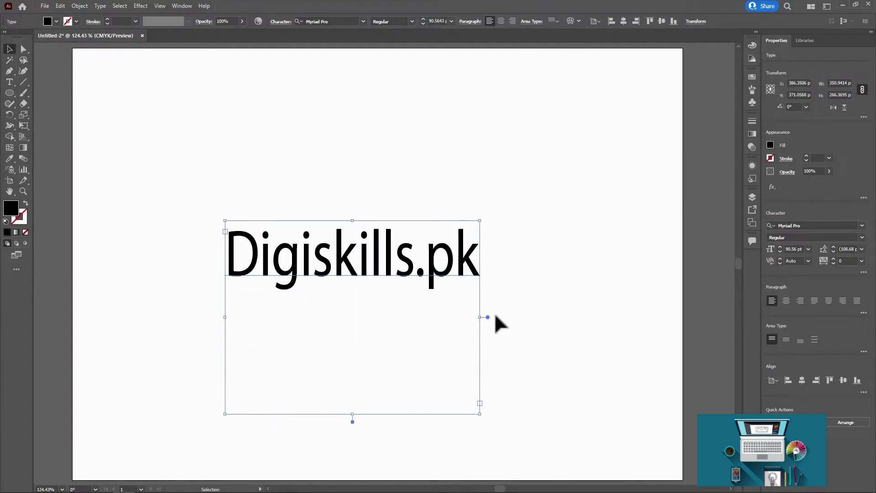
drag(479, 316, 572, 317)
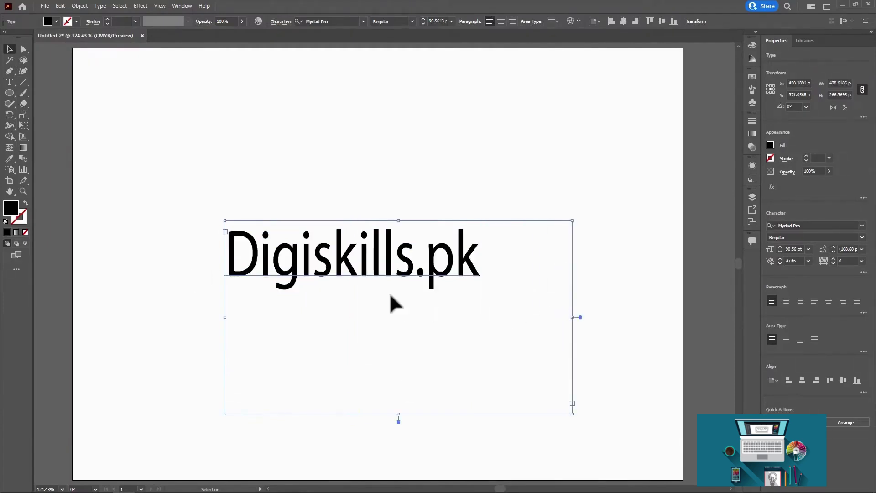
Copy the Digiskills.pk text and paste it twice after the existing text inside the frame.
double_click(479, 273)
drag(472, 253, 167, 226)
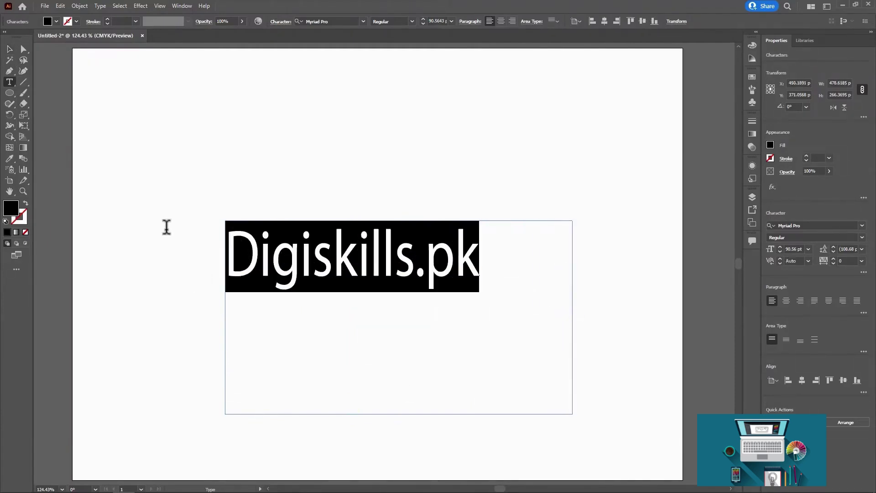
key(ctrl+x)
key(ctrl+z)
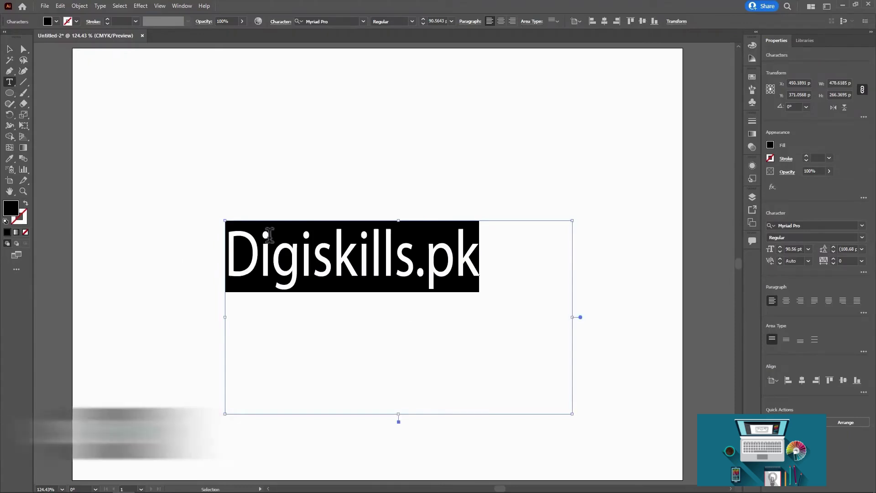
key(ctrl+c)
click(483, 256)
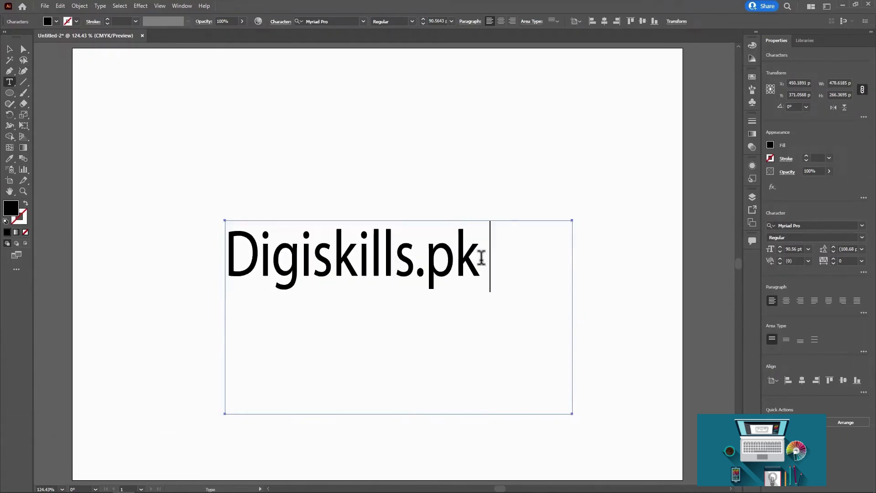
key(ctrl+v)
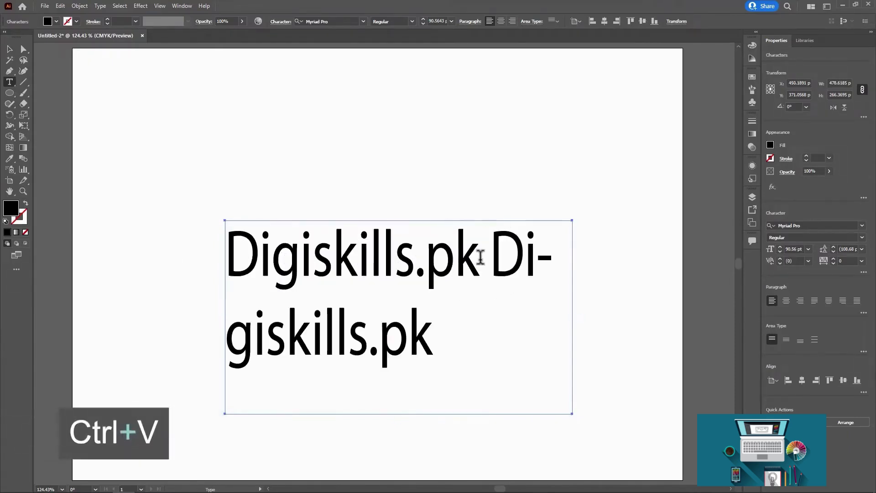
key(ctrl+v)
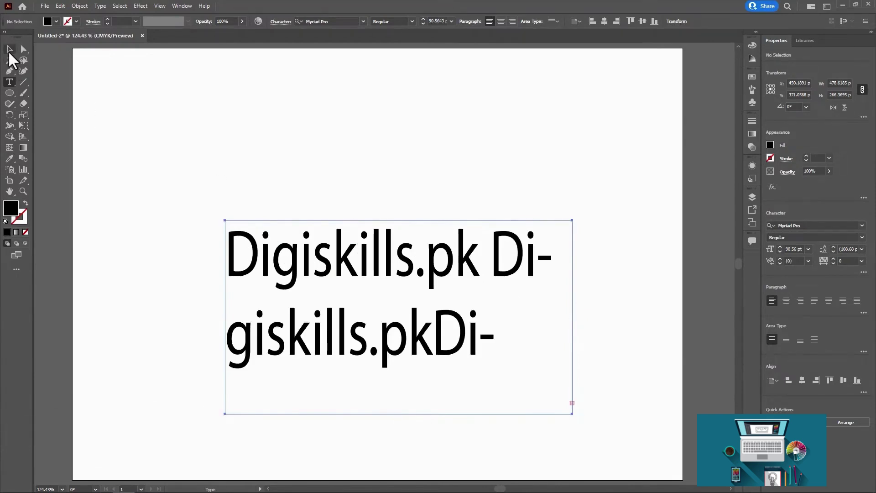
Delete the Digiskills.pk text frame and draw a new area type frame with placeholder text, about 527 × 370 pt.
click(9, 49)
key(Delete)
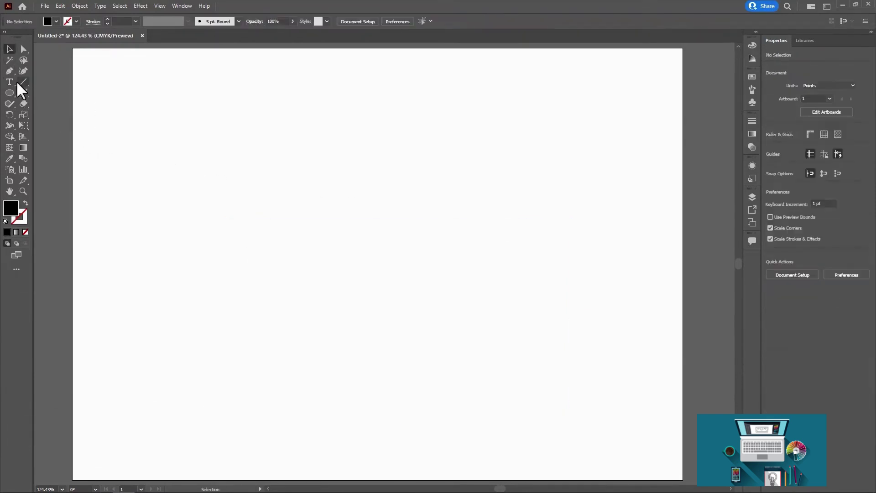
key(t)
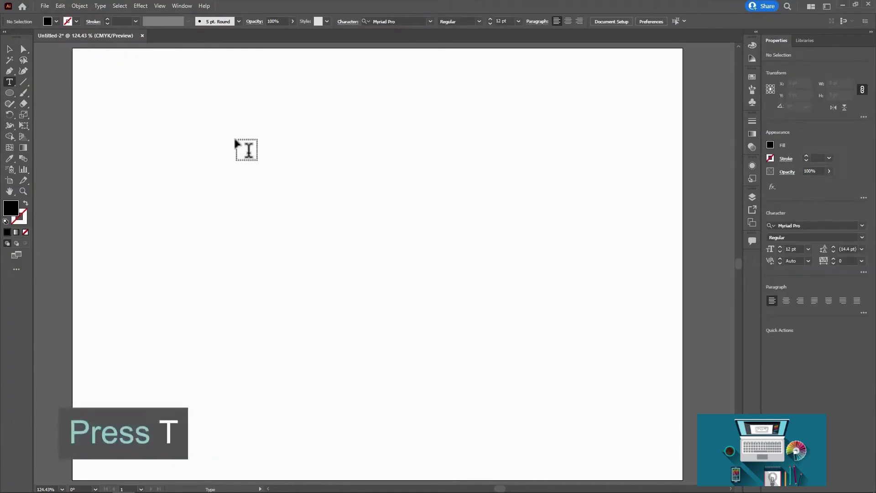
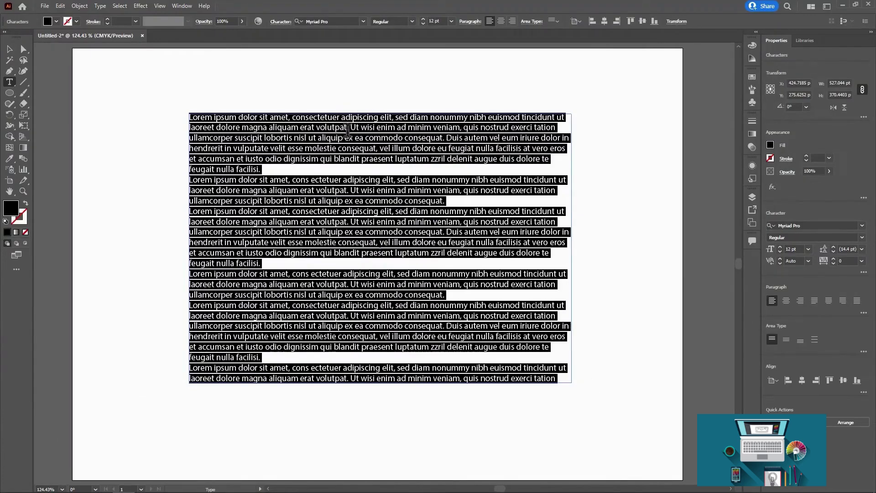
click(10, 82)
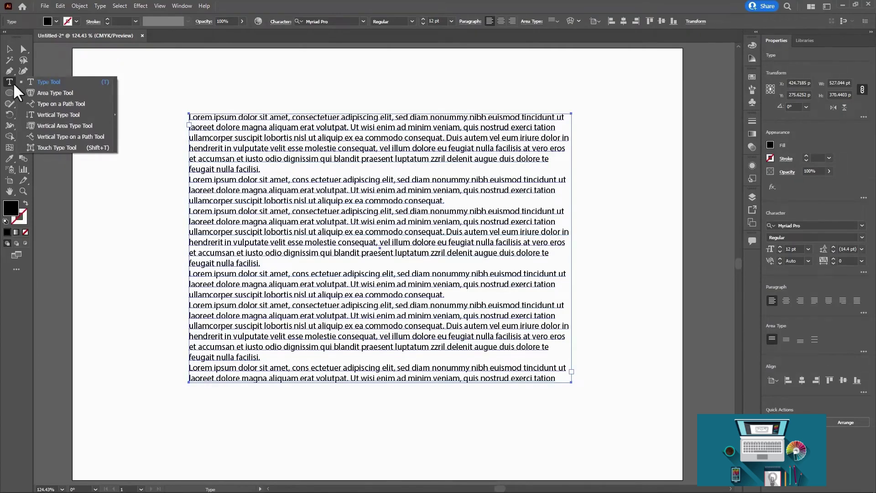
key(v)
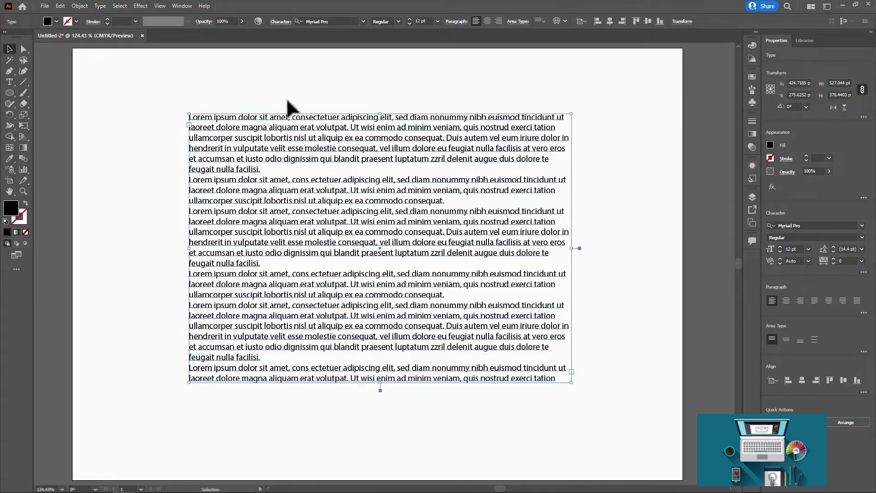
Turn off Fill New Type Objects With Placeholder Text in the Type preferences.
key(ctrl+k)
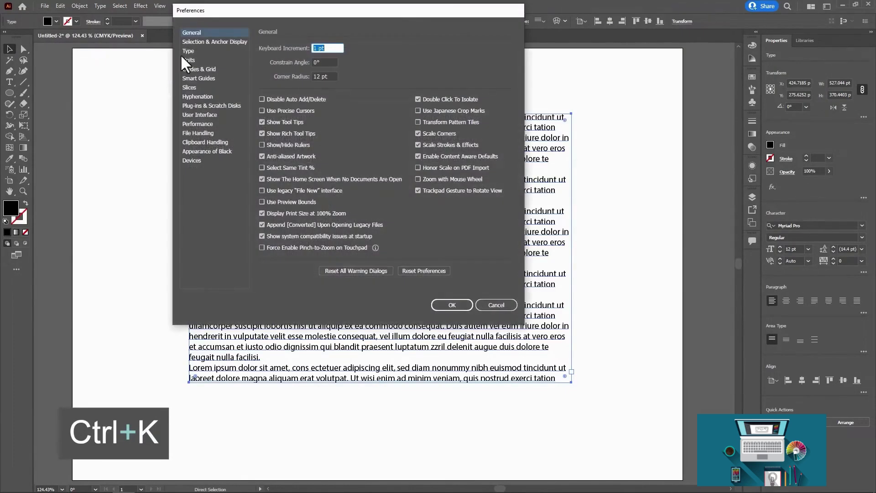
click(198, 51)
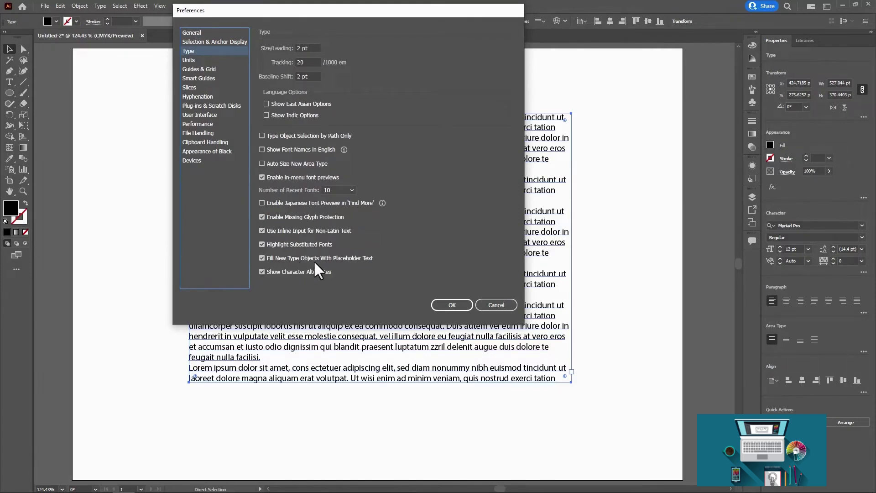
click(261, 258)
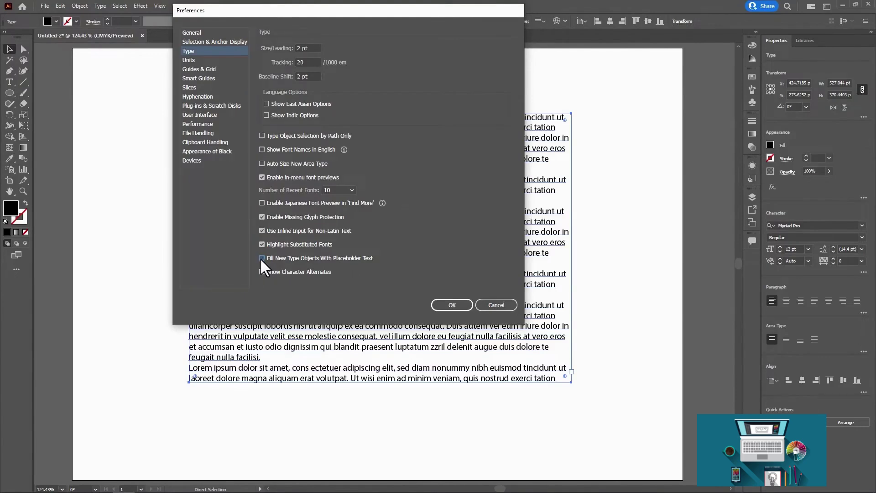
click(451, 303)
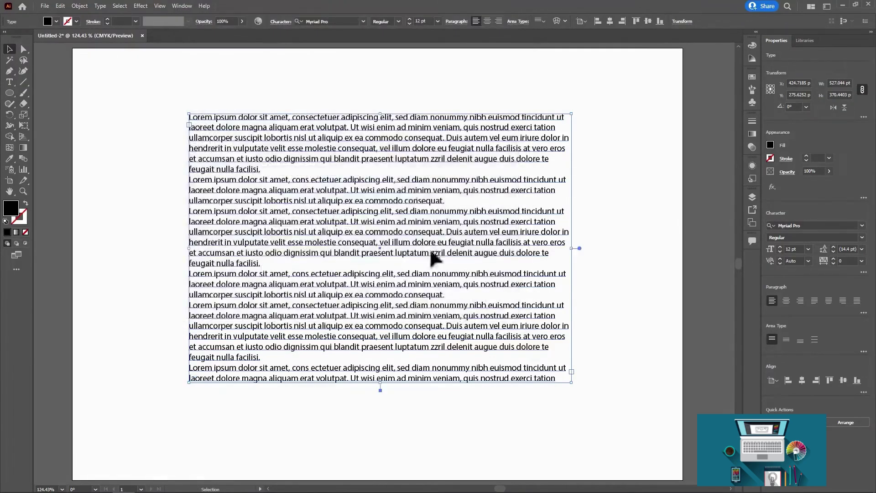
Delete the placeholder text frame and draw an area type frame about 491 × 377 pt, filled with a line of random sample letters.
key(F6)
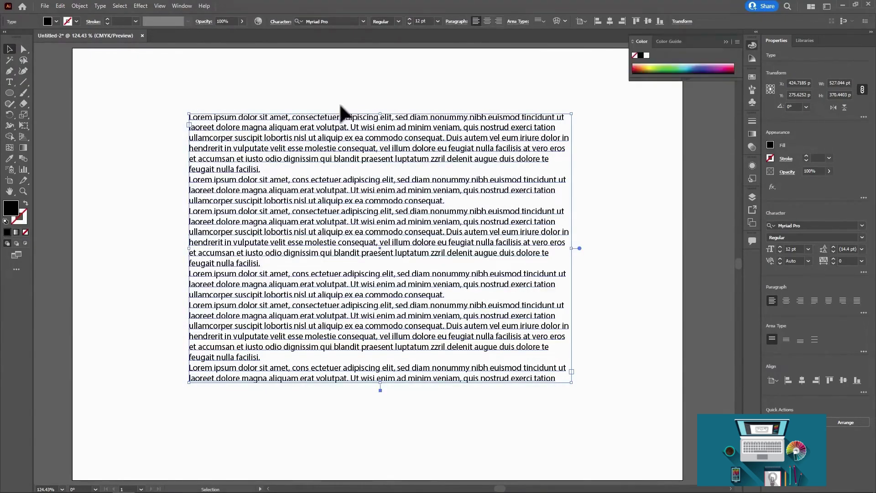
key(Delete)
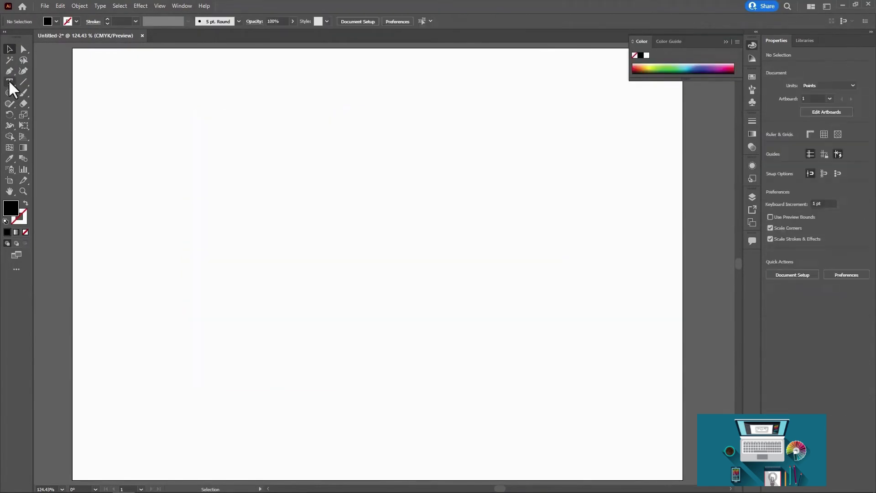
click(10, 82)
drag(177, 118, 532, 390)
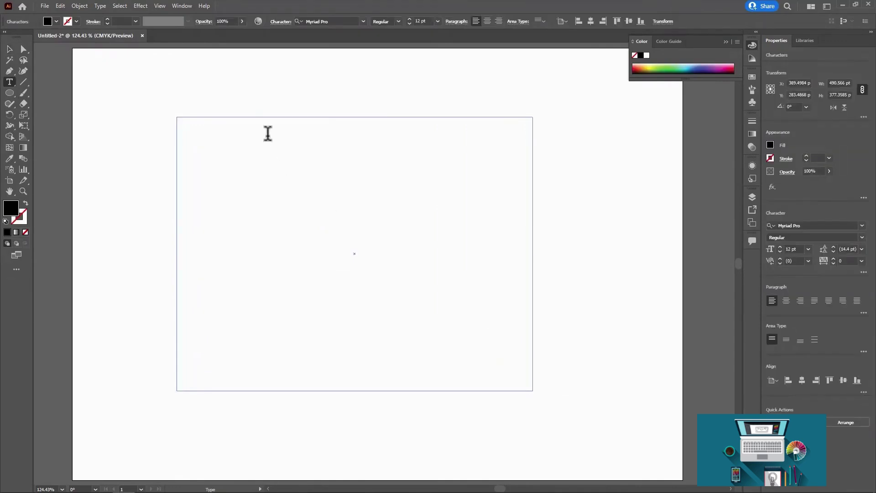
text(lkjfgjldfjgdjg lkldjkgdgkdfgdfg kg)
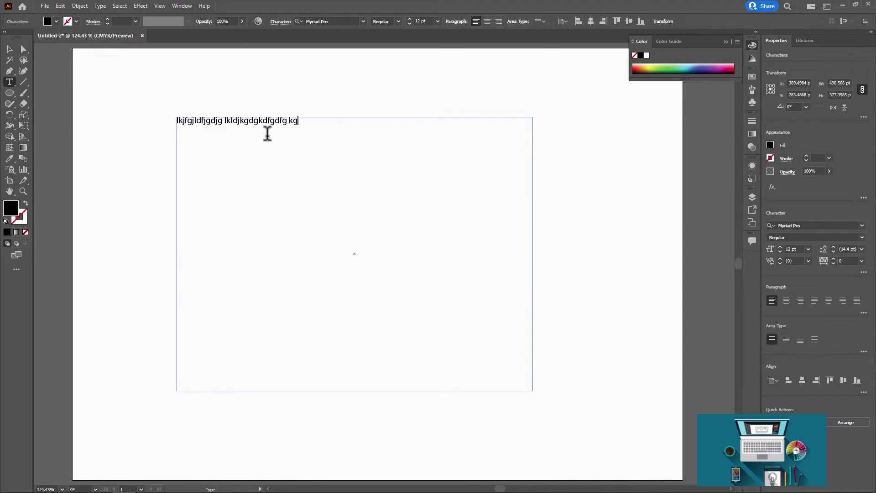
text(dfkgjdfkgfdg mfkgdgdgk k)
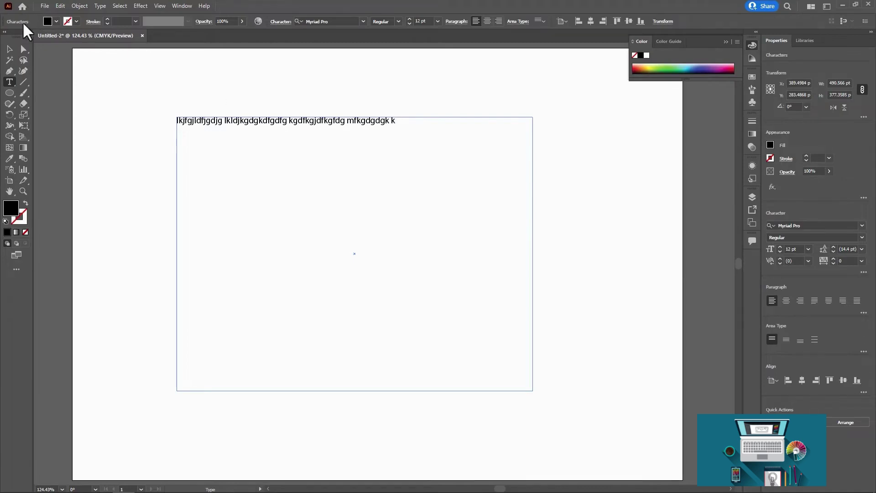
Delete the area type frame with the random sample letters and look through the available type tools.
click(10, 49)
key(Delete)
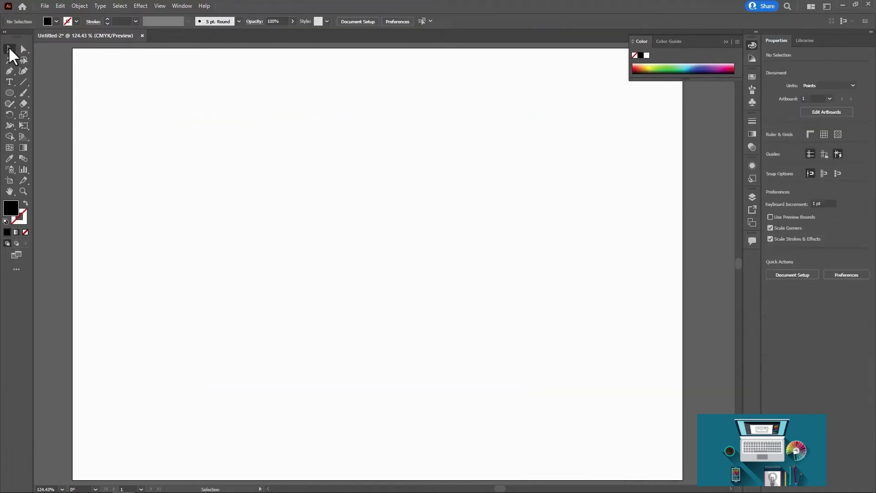
click(12, 78)
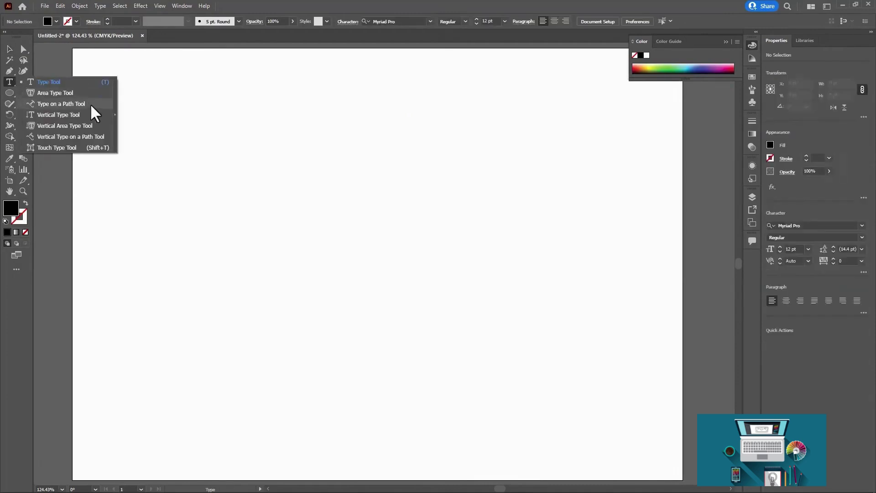
click(8, 48)
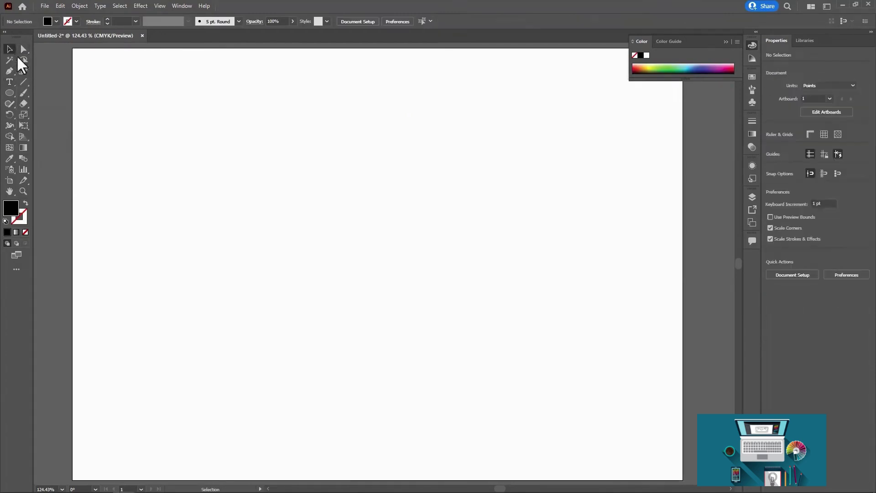
Create the point text hhdhgjdfjgdgjkdgjkdgjkdfg in the artboard's upper area and enlarge it to about 471 pt wide.
click(9, 82)
click(249, 127)
text(hhdhgjdfjgdgjkdgjkdgjkdfg)
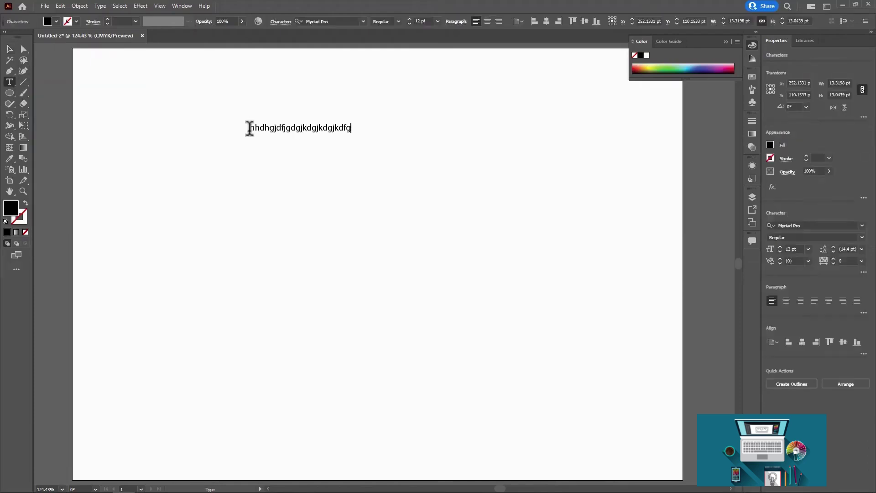
click(9, 49)
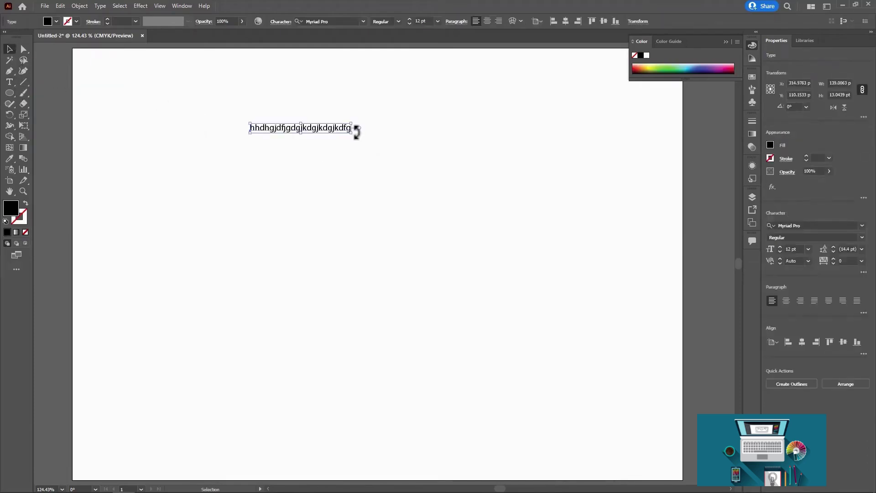
drag(351, 132, 557, 197)
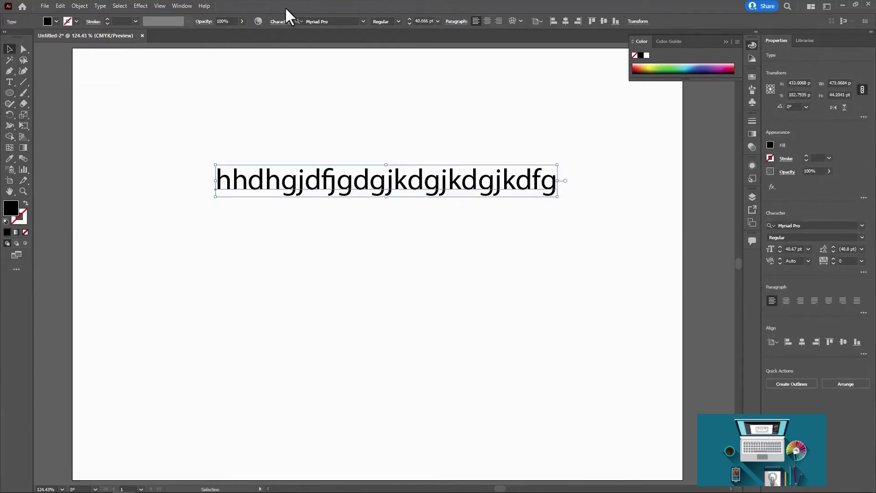
Try the Eras Bold ITC and Cooper Black fonts on the point text and check the available font styles.
click(363, 21)
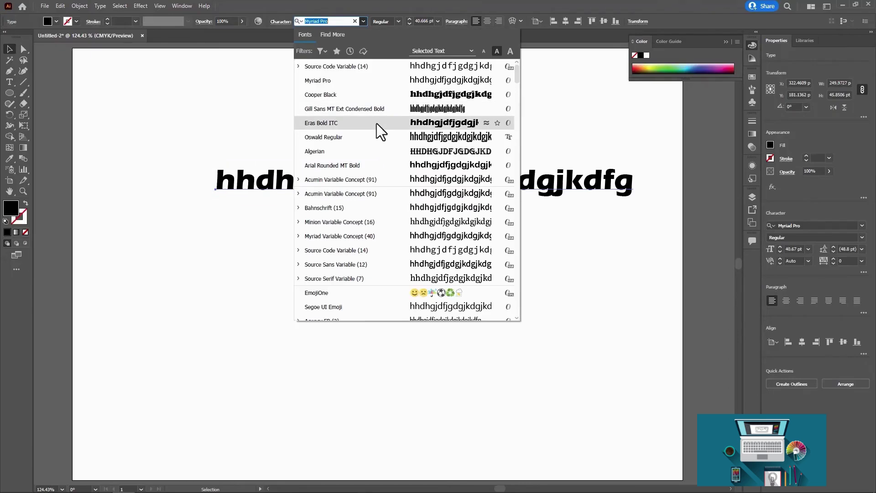
click(376, 123)
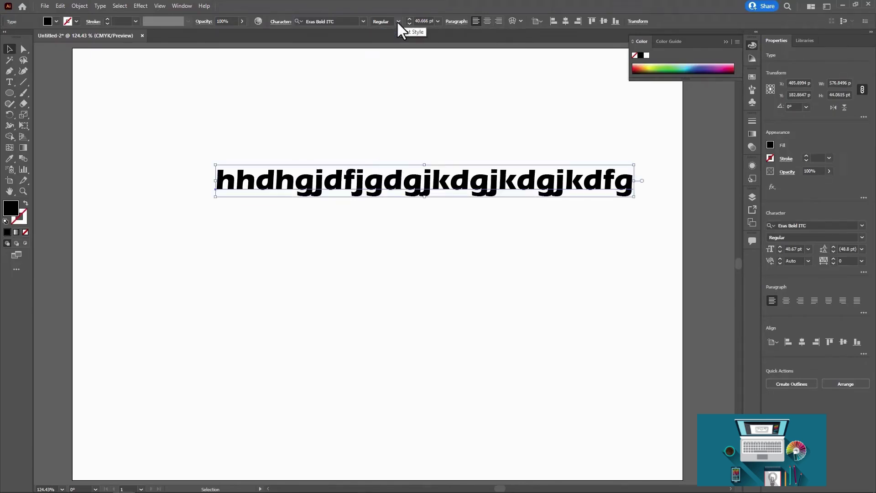
click(363, 21)
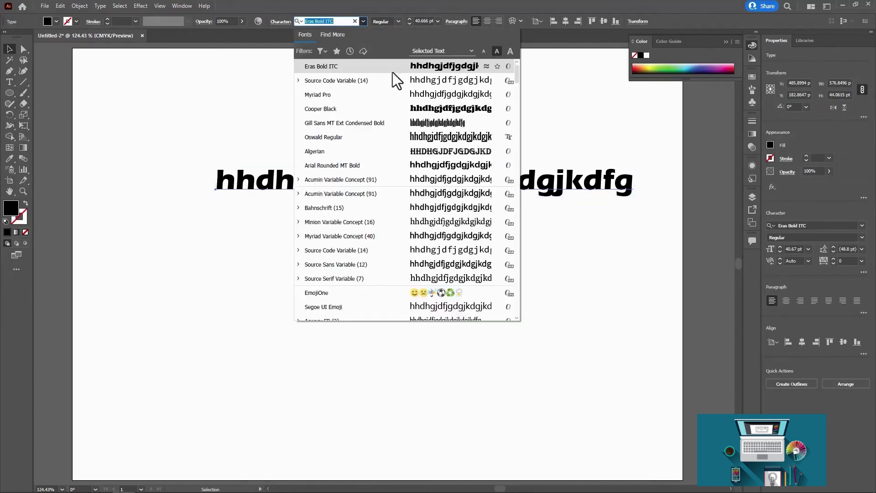
click(391, 109)
click(398, 22)
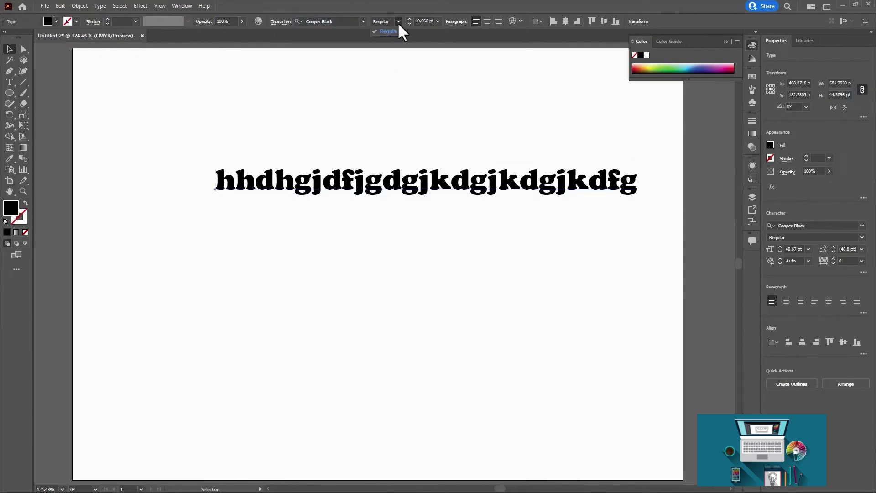
click(398, 22)
Set the point text's font to Bodoni MT and preview its font styles.
click(363, 21)
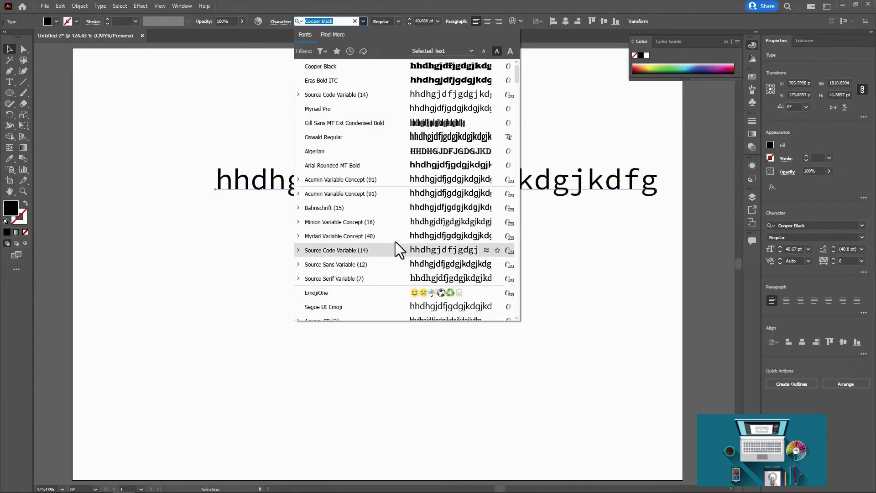
scroll(395, 225, down, 10)
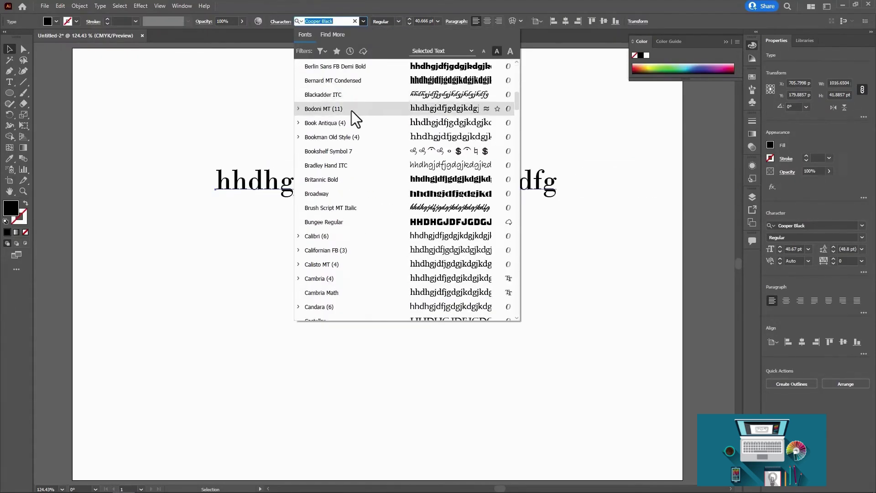
click(351, 110)
click(396, 20)
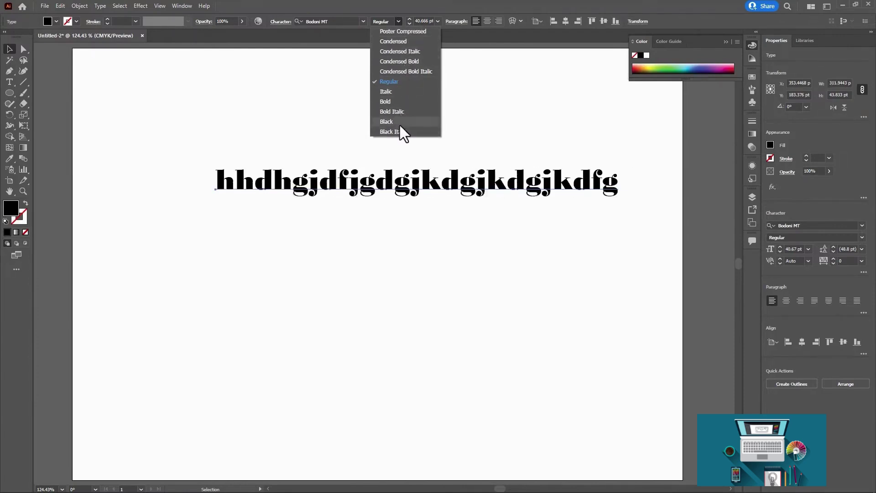
Change the point text's font size to 21 pt and then to 60 pt.
click(438, 21)
click(437, 21)
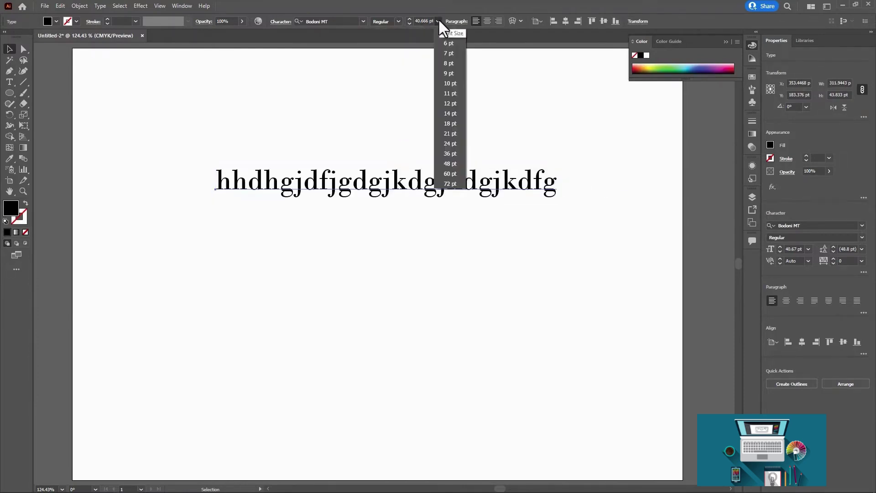
click(449, 133)
click(438, 21)
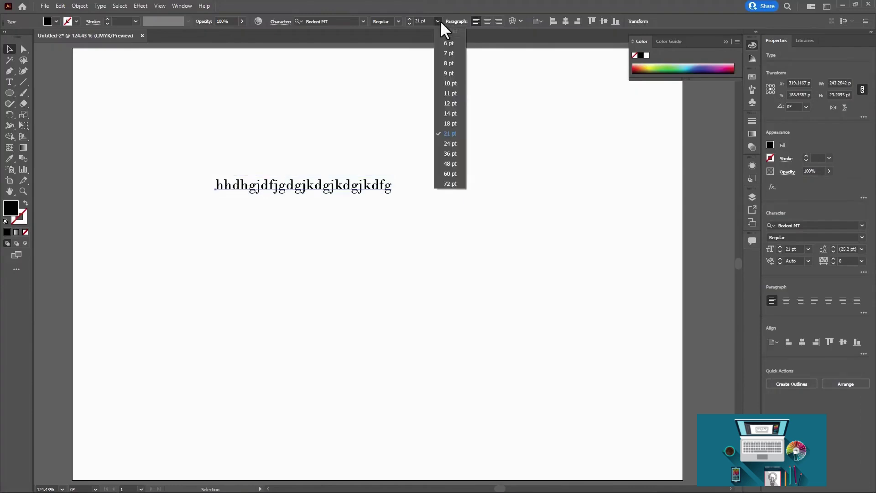
click(448, 172)
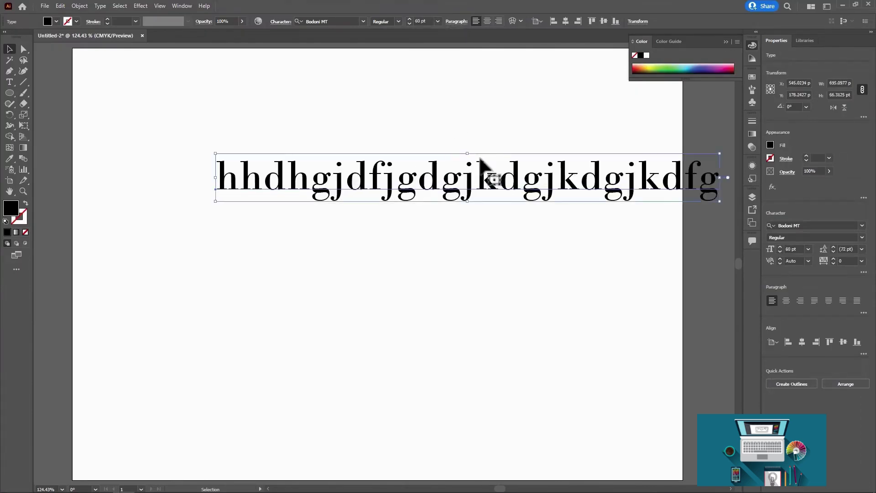
Scale the point text down to about 48.7 pt and move it fully inside the artboard.
drag(720, 154, 626, 160)
drag(462, 191, 462, 192)
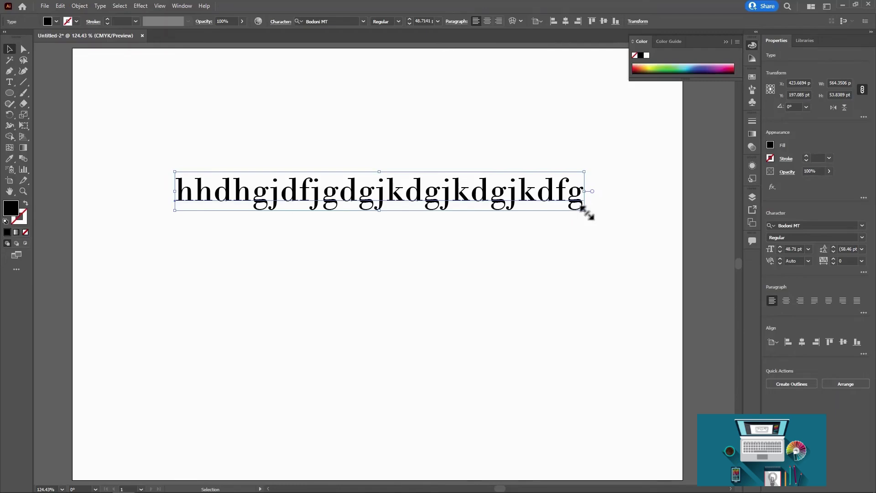
Try resizing the point text from its corner and stretching it vertically, undoing each change.
drag(585, 211, 551, 215)
key(ctrl+z)
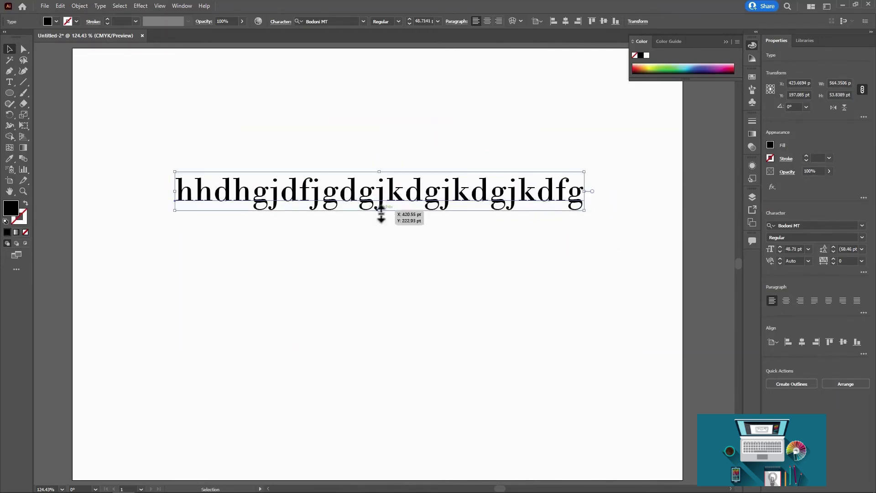
drag(381, 211, 382, 278)
key(ctrl+z)
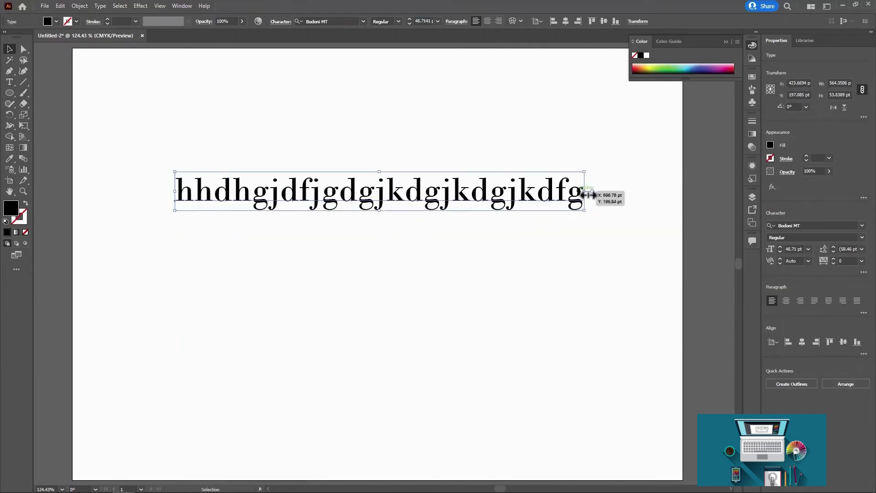
Start an envelope warp on the point text, try the Arc Lower, Wave and Rise styles, and return to Wave.
click(520, 21)
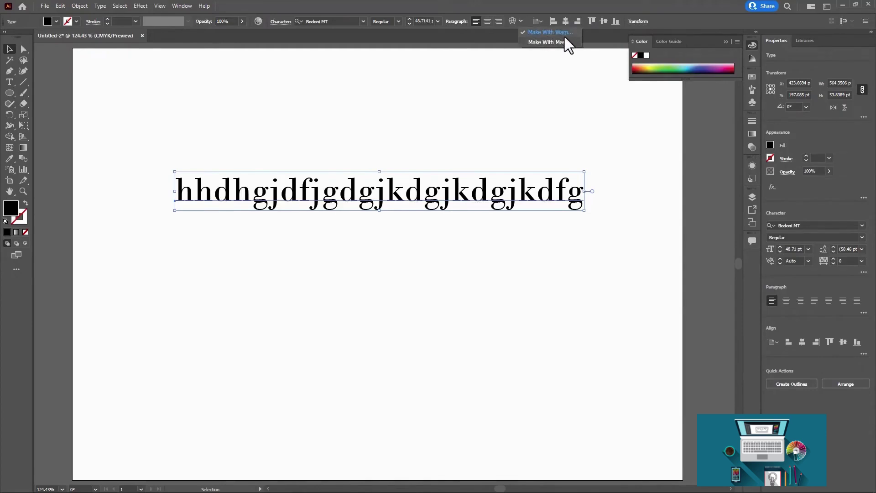
click(550, 33)
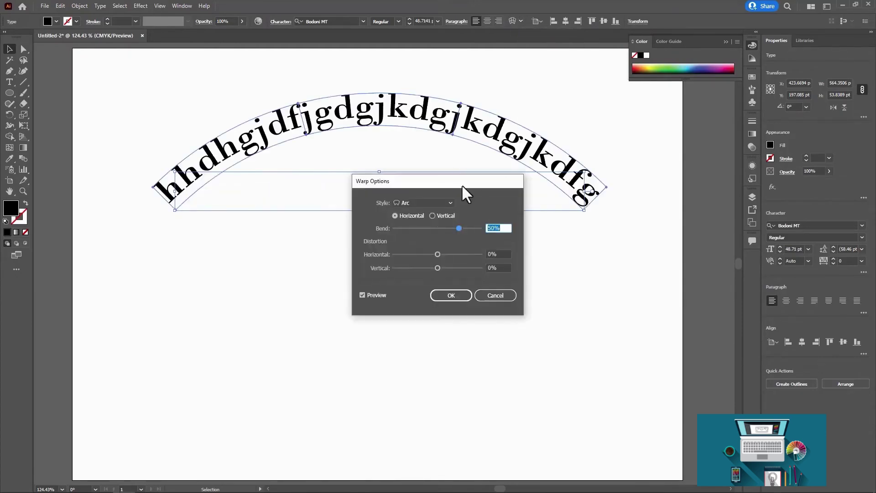
click(436, 204)
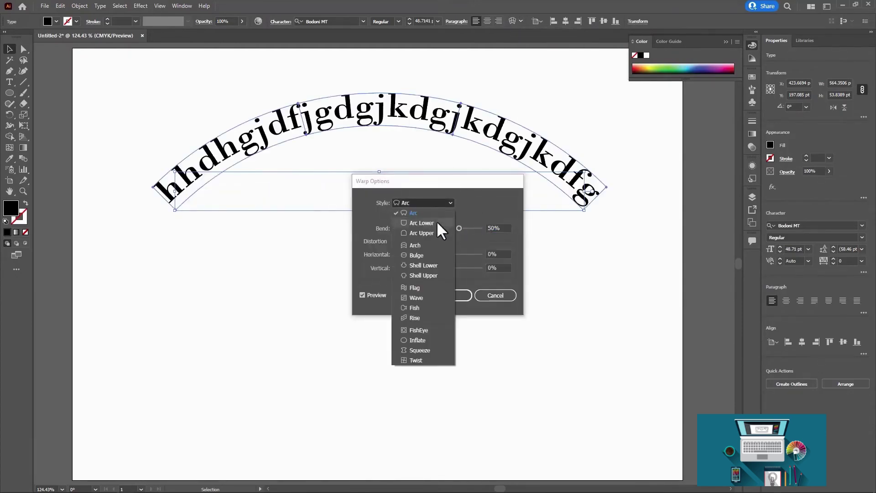
click(438, 224)
click(437, 205)
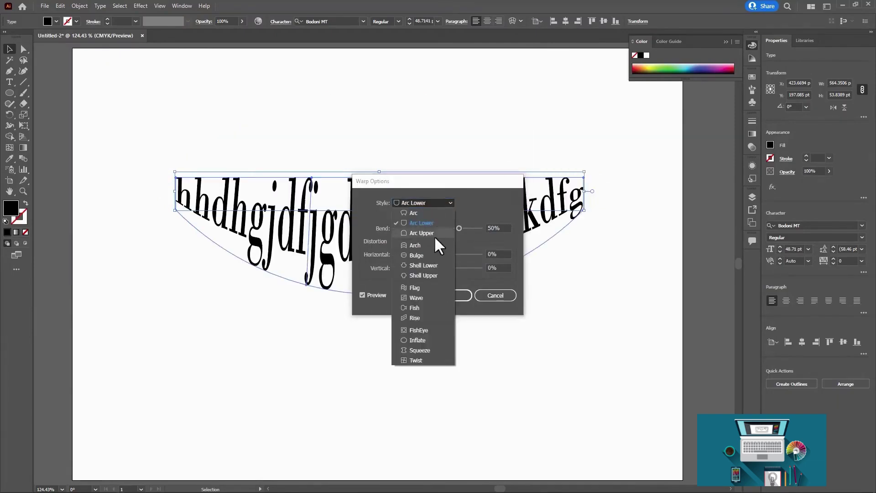
click(426, 297)
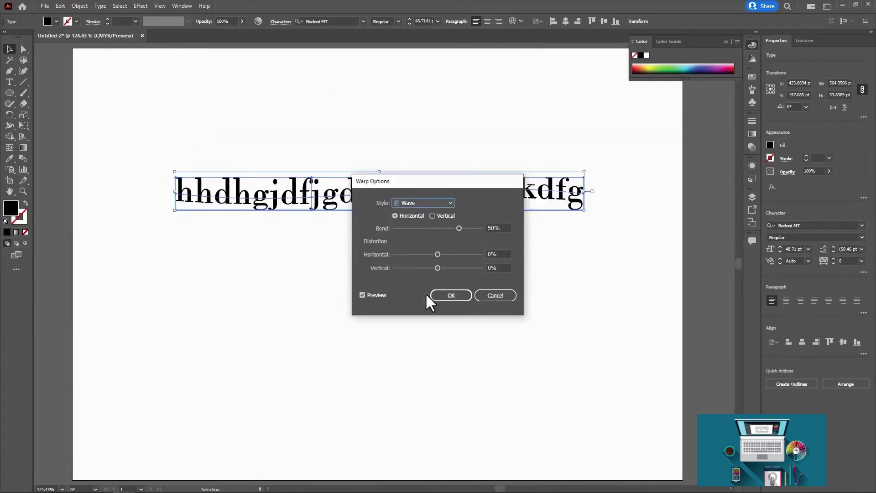
click(428, 203)
click(423, 317)
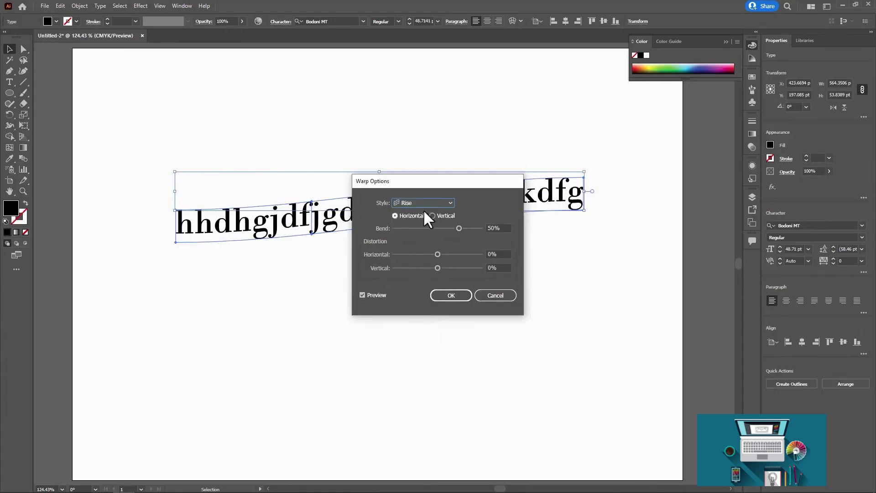
click(425, 201)
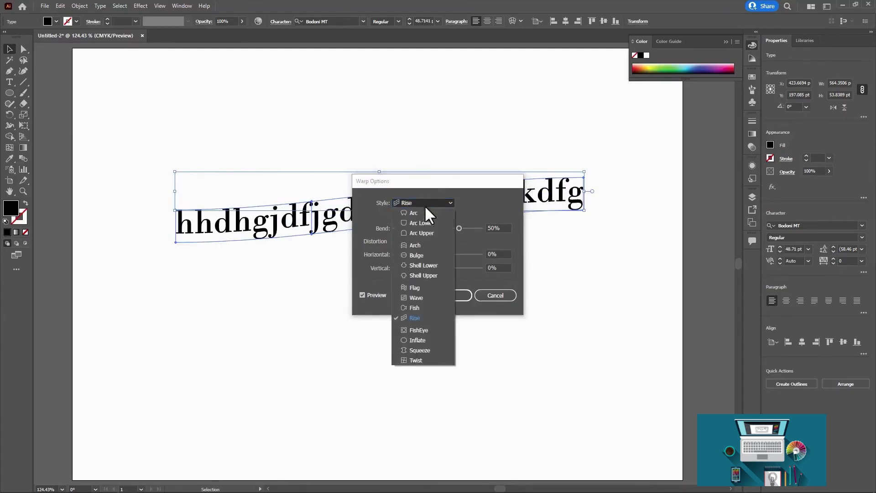
click(427, 298)
Apply the Wave warp with 83% bend, 29% horizontal and -66% vertical distortion, and undo the warp.
drag(483, 181, 520, 271)
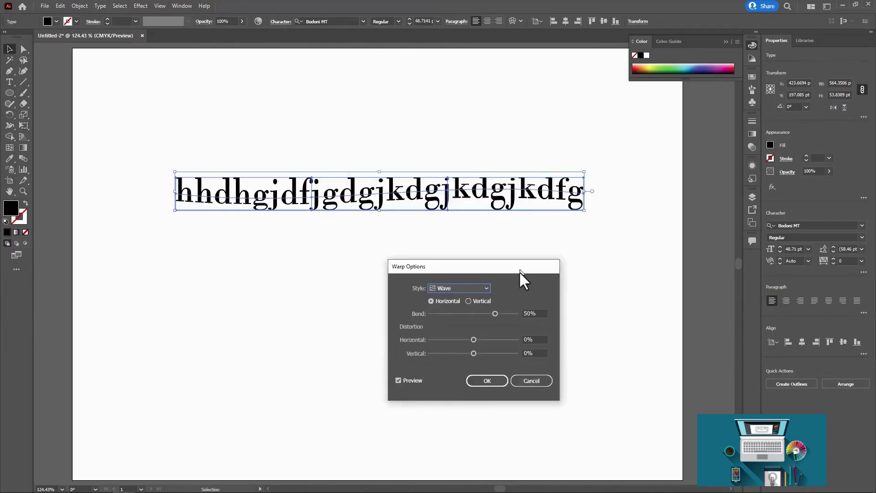
drag(493, 318, 508, 318)
drag(471, 343, 444, 358)
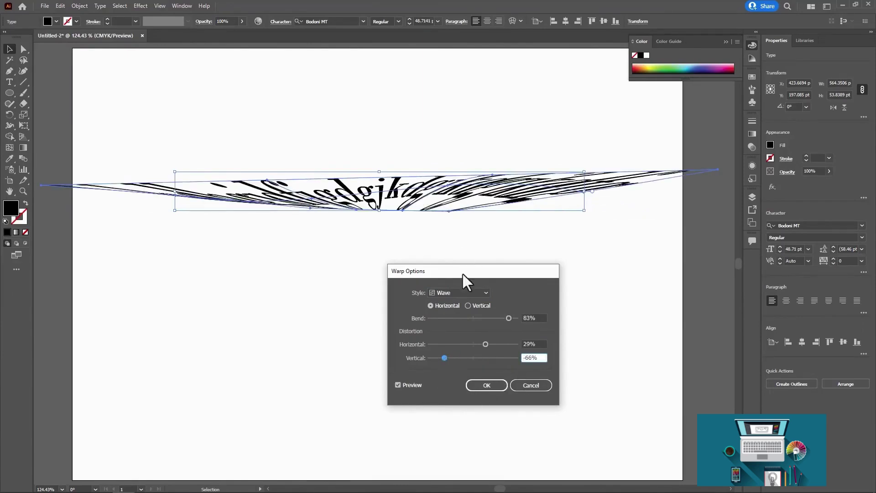
click(485, 384)
key(ctrl+z)
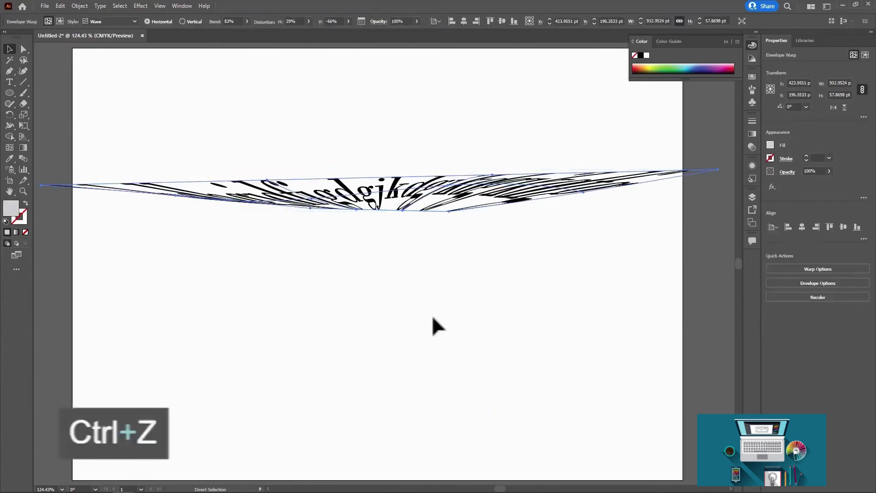
Select the point text and delete it from the artboard.
click(9, 82)
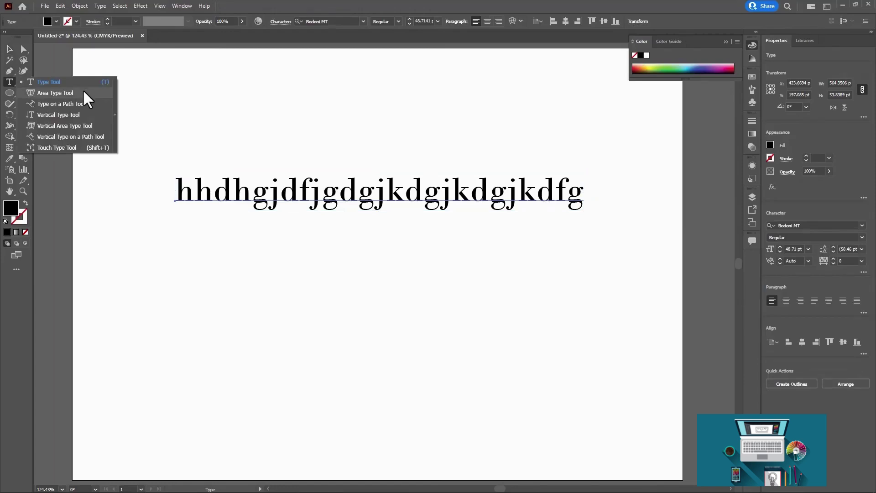
key(v)
click(356, 178)
key(Delete)
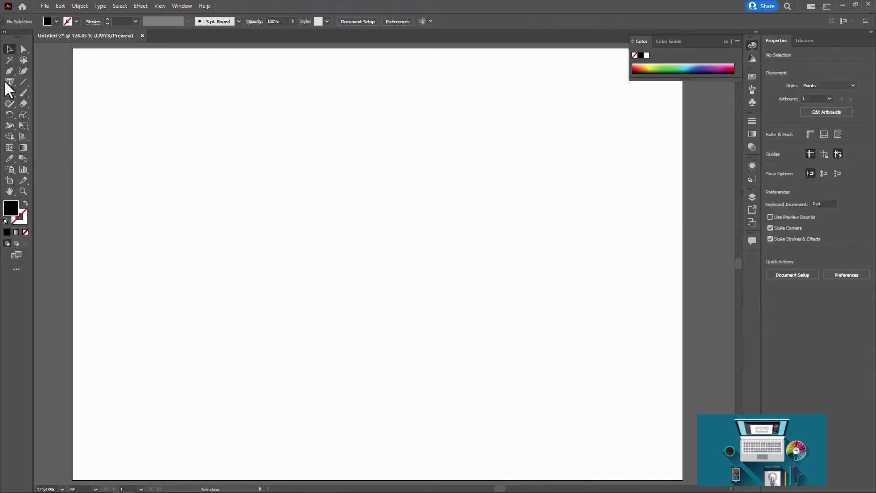
Draw a circle about 336 pt wide, swap its fill and stroke to leave a black outline, and place a copy beside it.
click(10, 92)
drag(133, 128, 377, 371)
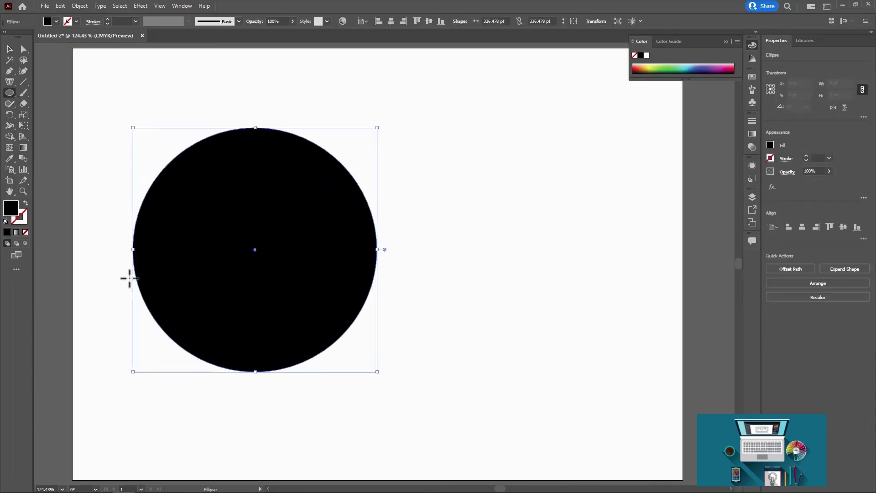
click(26, 203)
click(9, 49)
drag(277, 147, 541, 149)
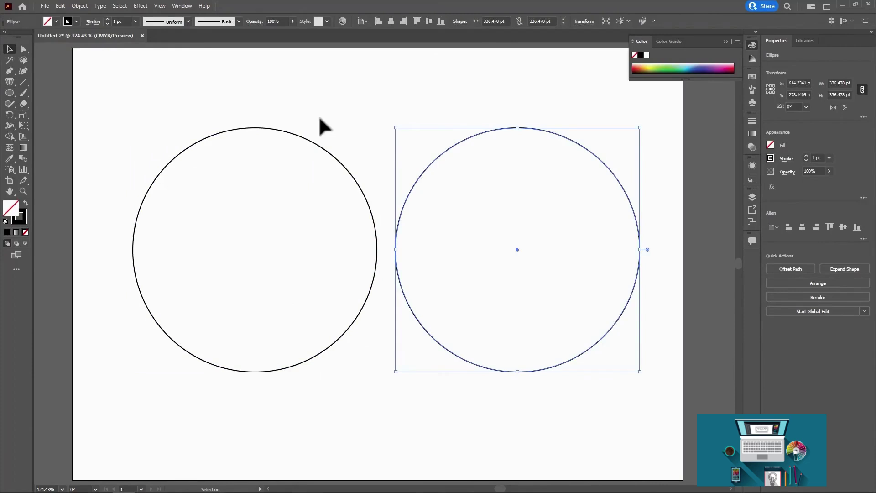
Convert the original circle into area type and fill it with the text "kjdfghdjfghdjgdgjdgdjgjdgjdgdlg".
click(302, 136)
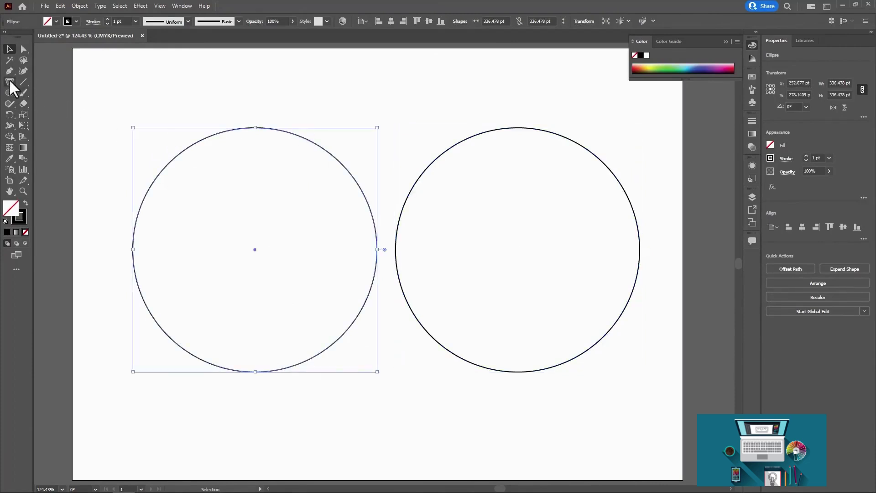
key(t)
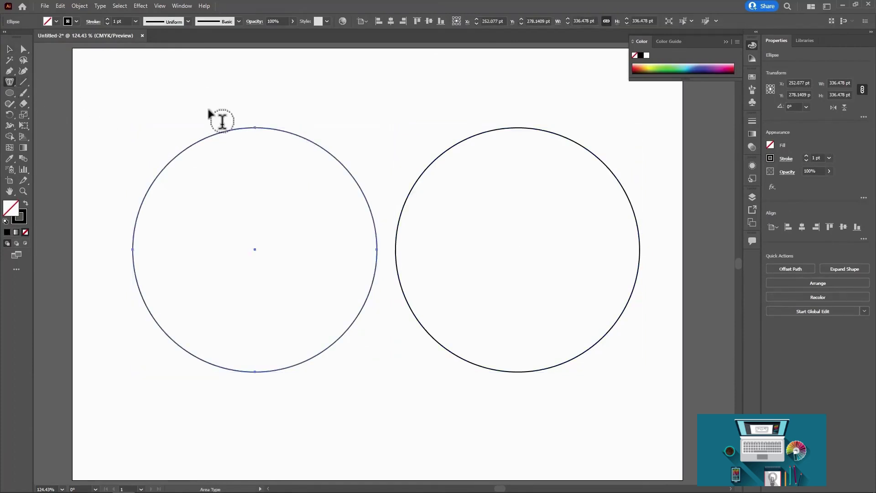
click(230, 131)
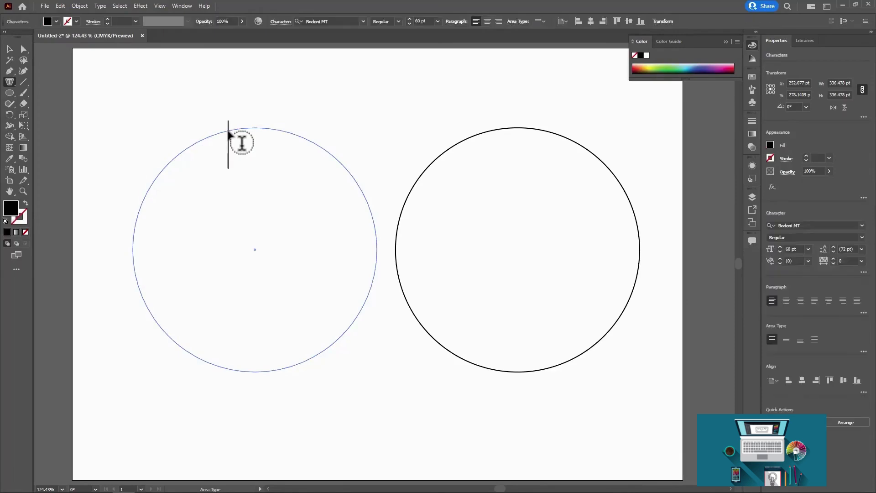
text(kjdfghdjfghdjgdgjdgdjgjdgjdgdlg)
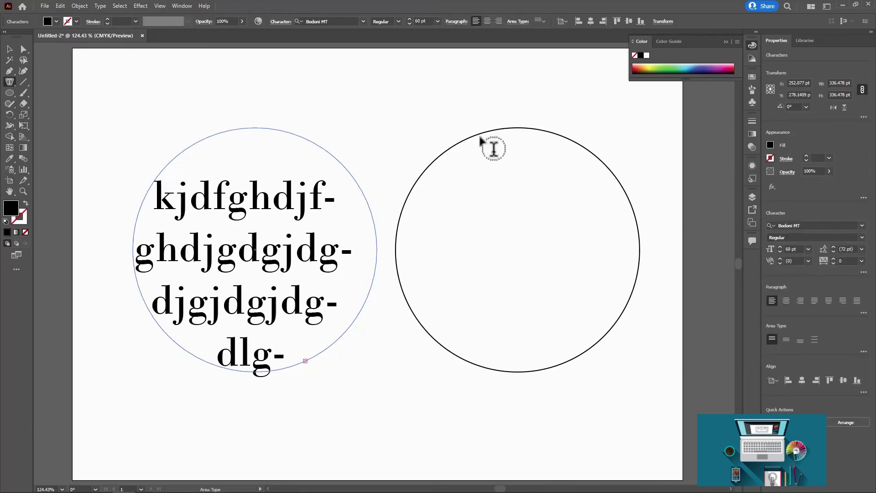
click(10, 49)
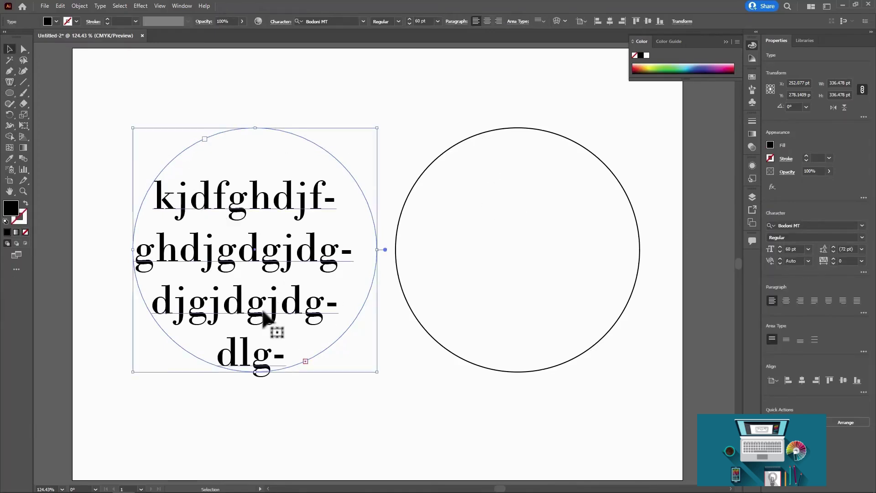
Add type on a path around the copied circle with the text "jfgjdkfgjdkgdkgjfdkgjdkgjfdgjdgjdfgdgkj".
click(7, 81)
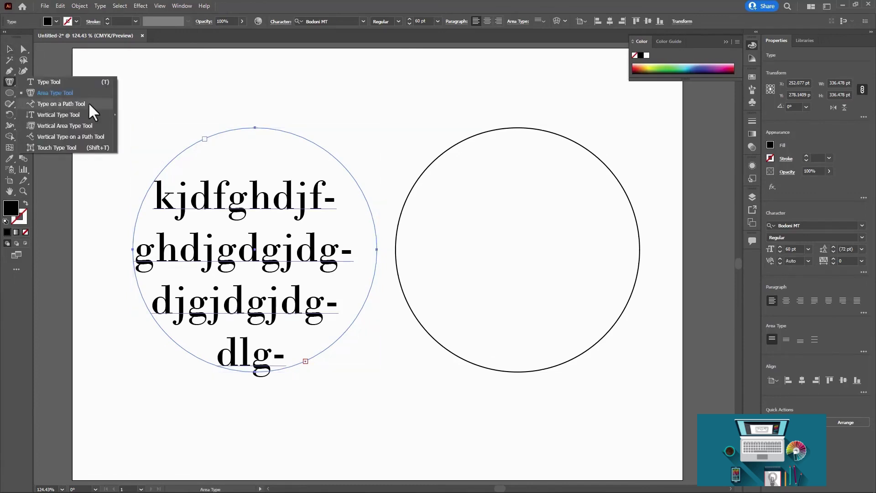
click(73, 103)
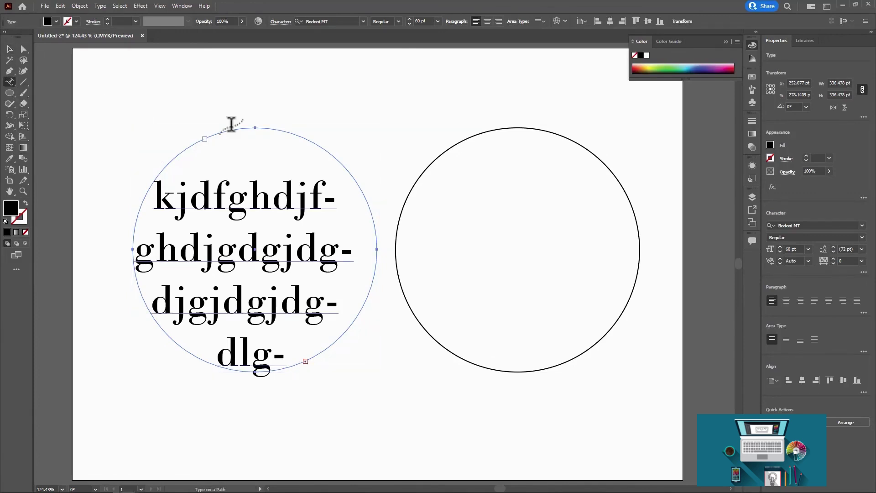
click(488, 129)
text(jfgjdkfgjdkg)
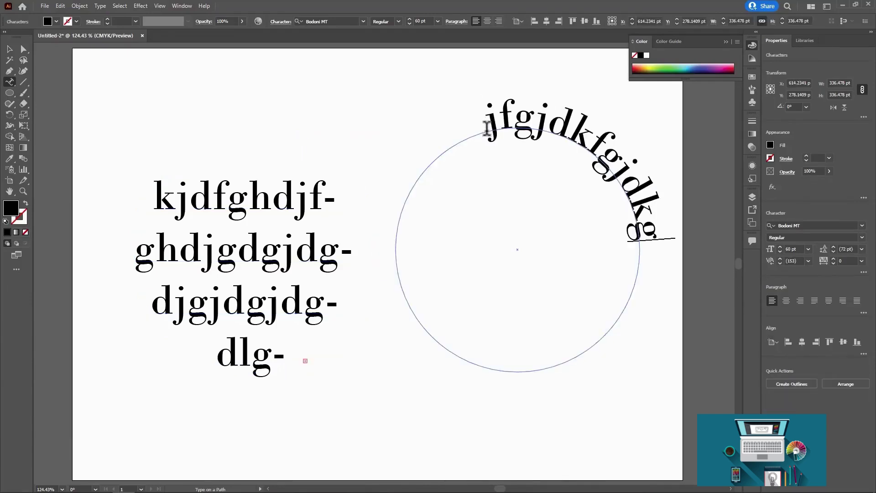
text(dkgjfdkgjdkgjfdgjdgjdfgdgkj)
key(Escape)
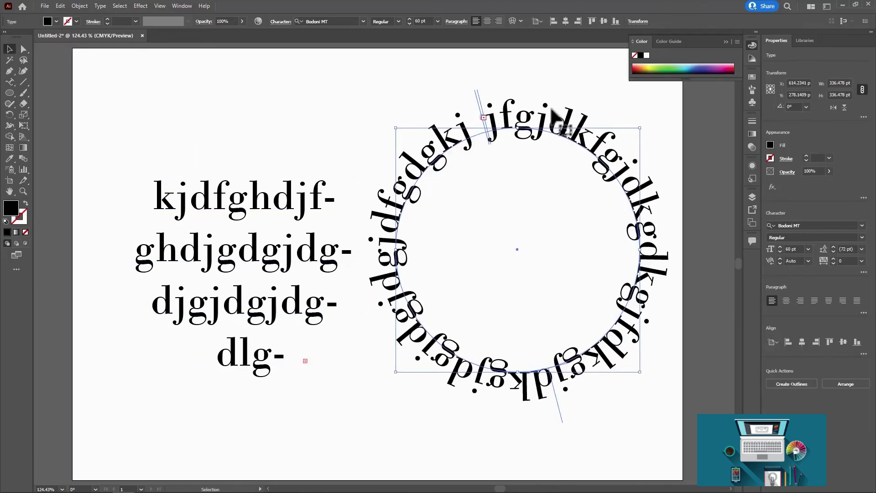
Reduce the circular path text's opacity to 27% and give it a 10 pt stroke.
click(242, 21)
drag(240, 32, 216, 32)
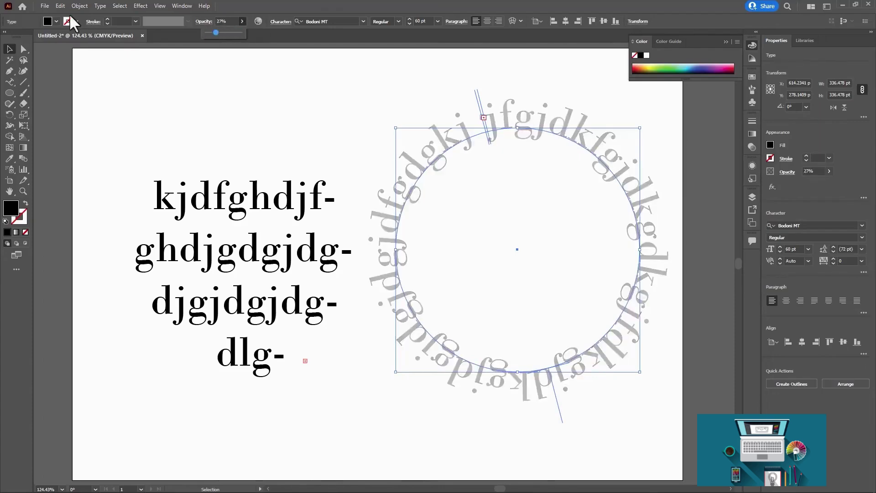
click(136, 22)
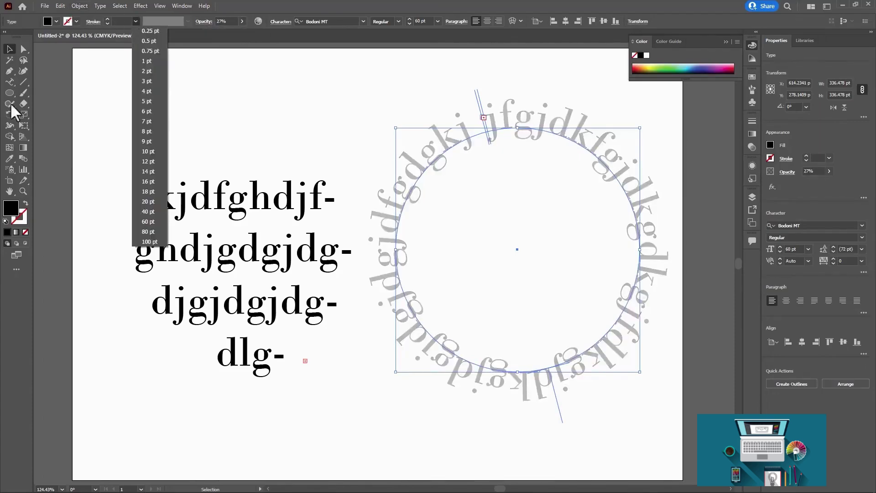
click(149, 150)
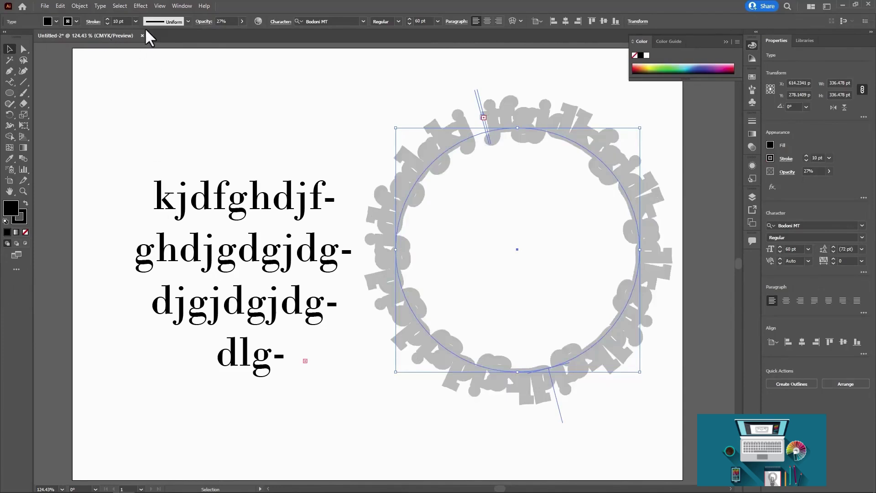
Restore the circular path text's opacity to 100% and set its stroke weight to 0.
click(242, 21)
drag(216, 32, 271, 28)
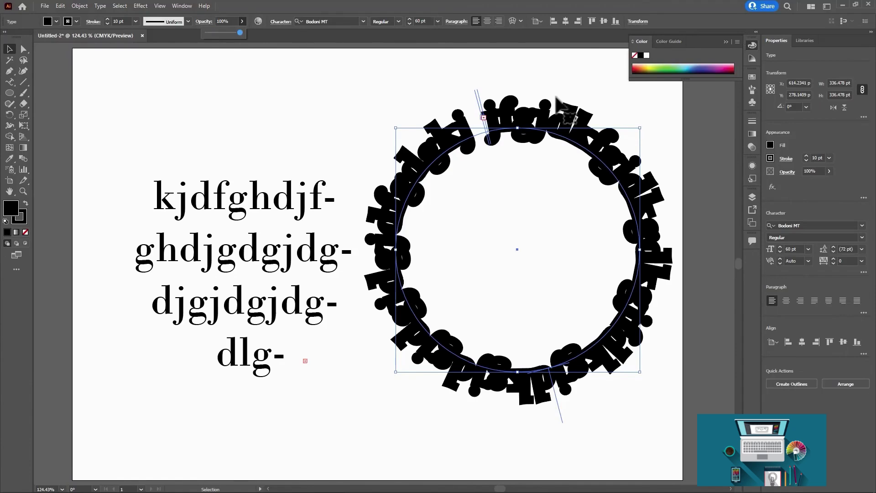
click(135, 22)
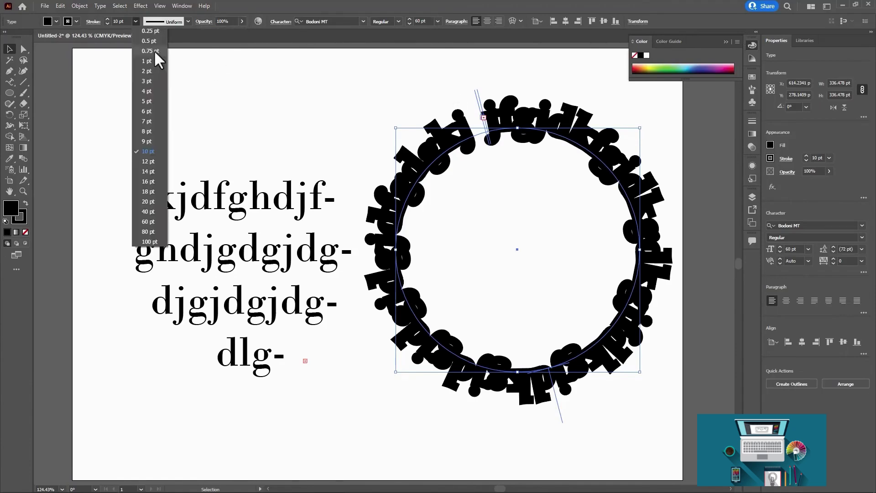
click(128, 21)
drag(128, 19, 78, 17)
text(0)
key(Return)
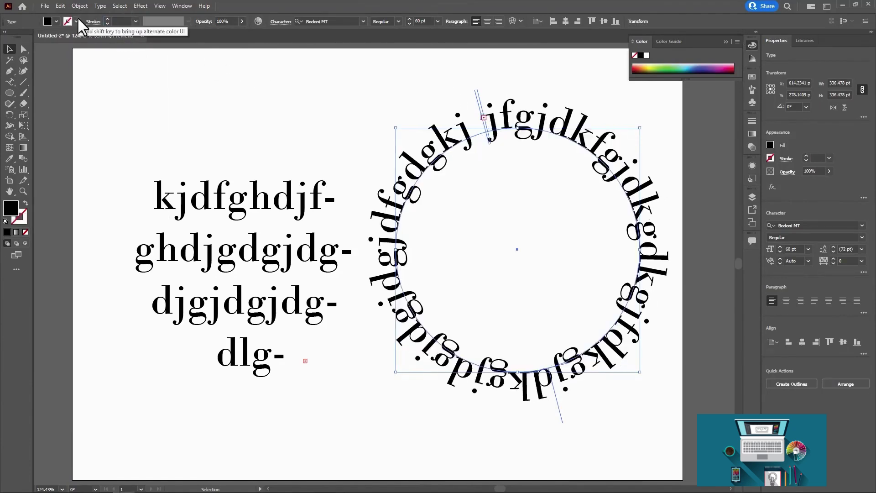
Delete the area type and the circular path text.
click(341, 86)
click(299, 187)
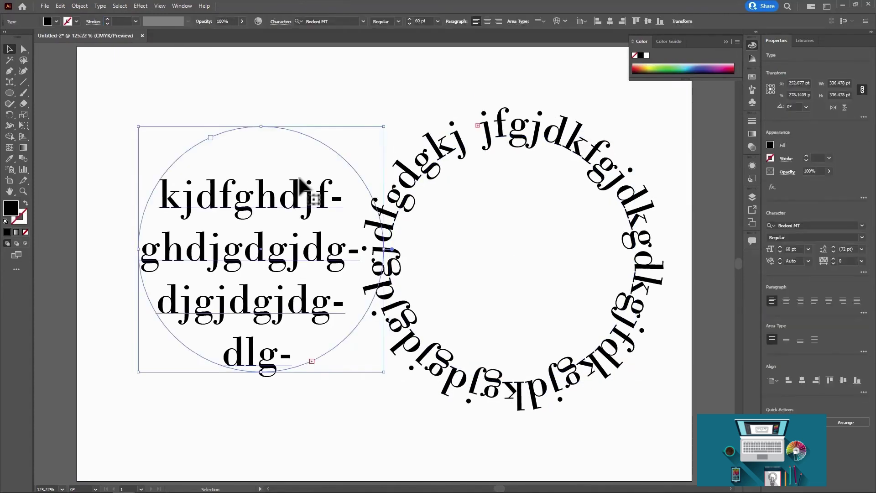
key(Delete)
click(441, 157)
key(Delete)
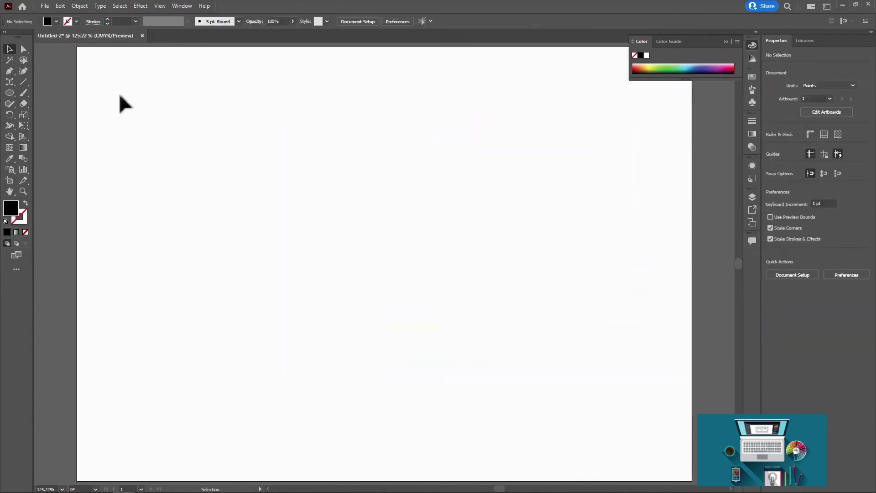
Create a point text reading "Digiskills.pk" near the middle of the artboard.
click(11, 79)
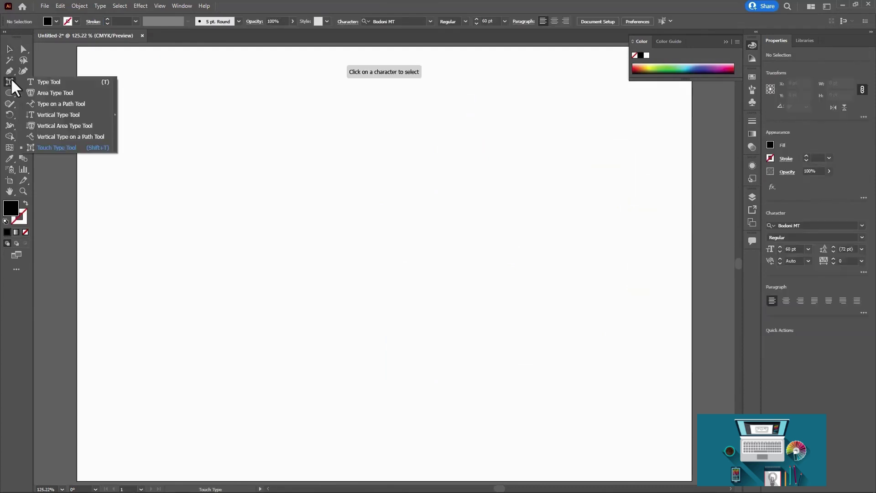
click(85, 147)
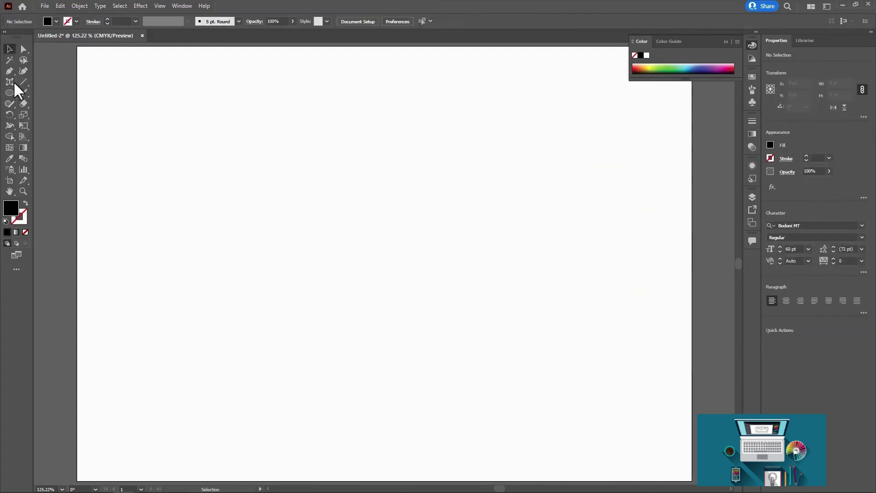
key(t)
click(308, 213)
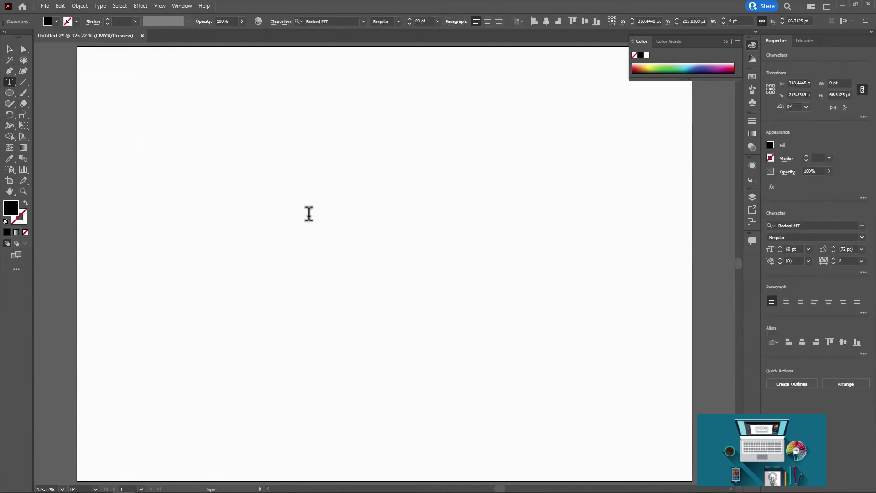
text(Digiskills.pk)
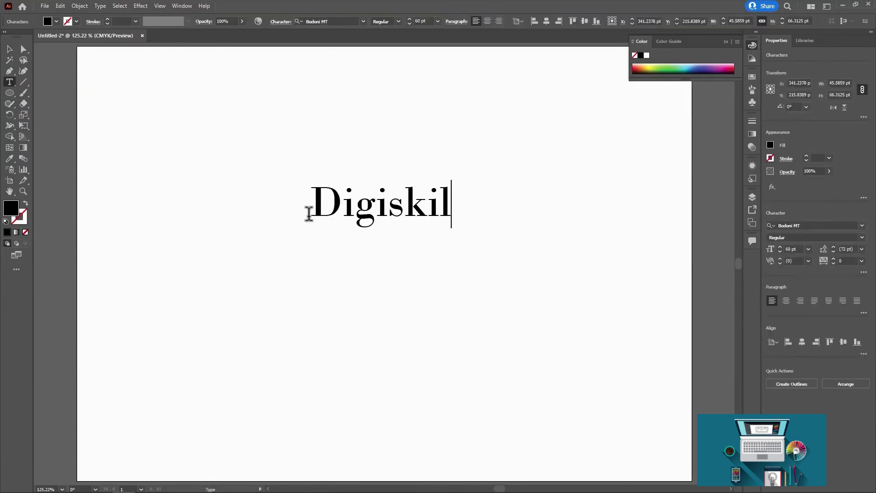
Scale the "Digiskills.pk" text up to about 112.5 pt and position it around the middle of the artboard.
click(8, 52)
drag(462, 197, 400, 206)
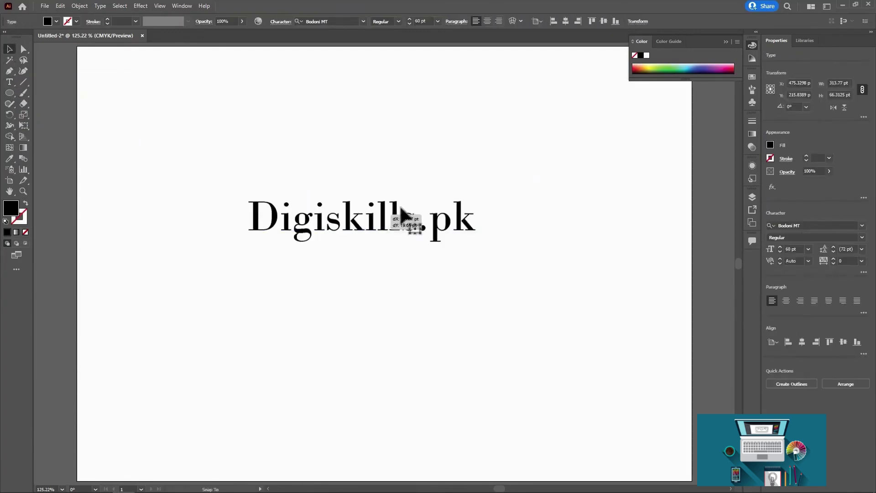
drag(476, 194, 637, 58)
drag(460, 211, 396, 251)
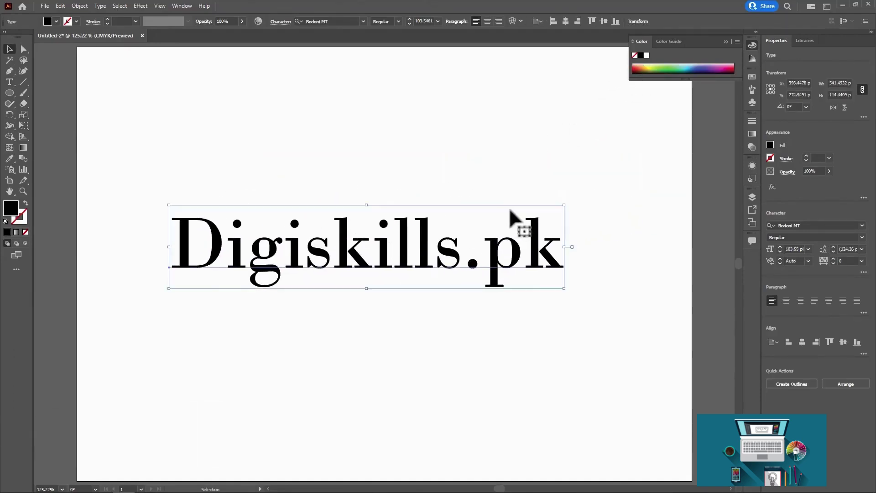
drag(566, 204, 600, 185)
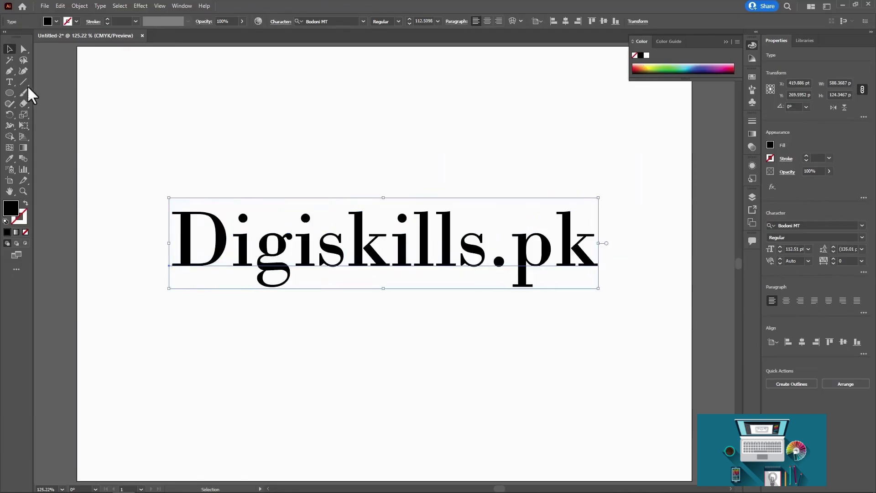
Activate the Touch Type tool and select individual letters of "Digiskills.pk" in turn: s, k, l, p and i.
click(10, 81)
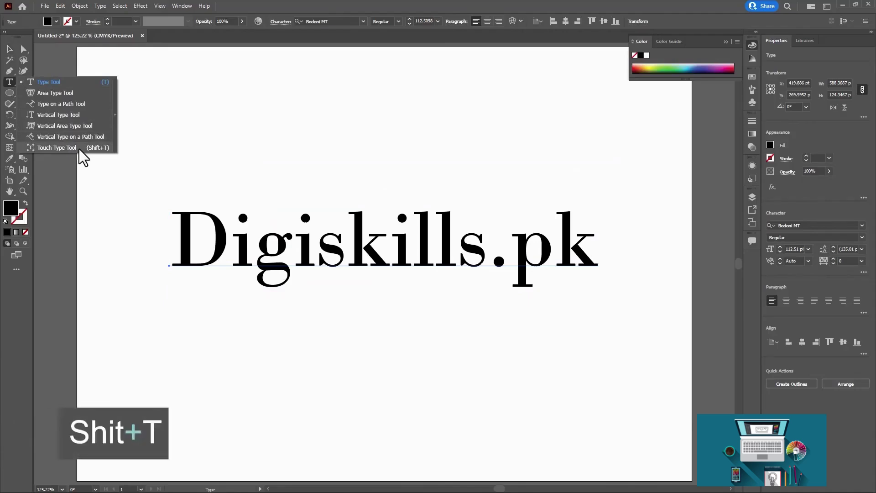
click(57, 147)
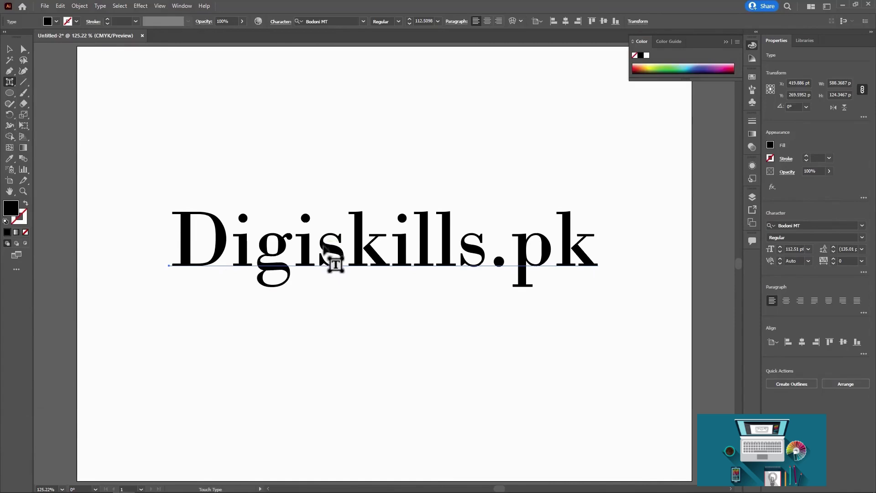
click(335, 265)
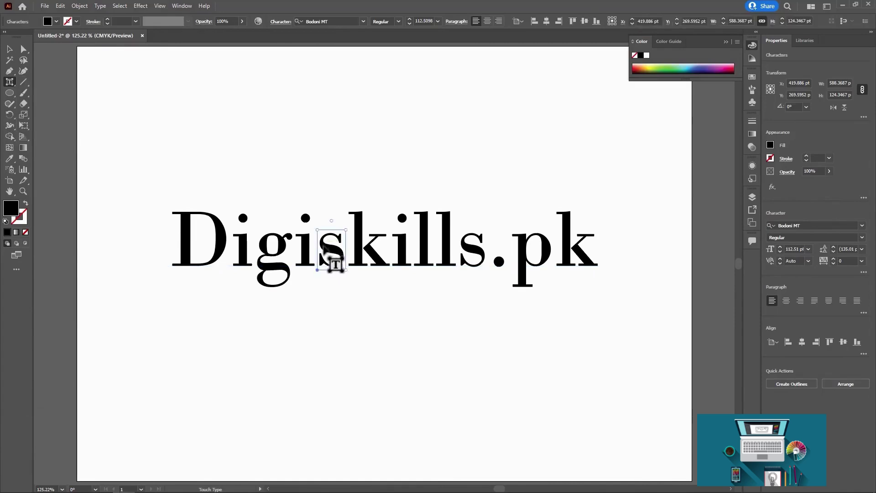
click(367, 244)
click(423, 246)
click(528, 259)
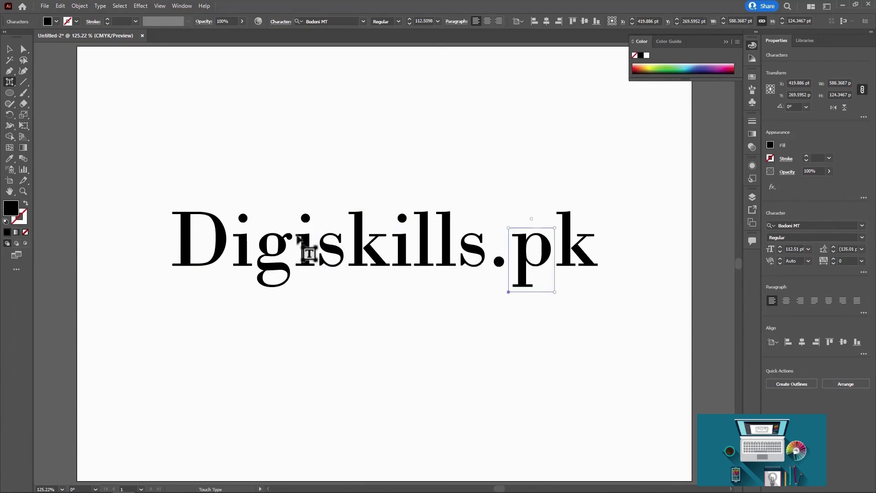
click(309, 254)
Try rotating the first "s" of "Digiskills.pk" counterclockwise and shifting it away from the "i", and undo the changes.
click(338, 244)
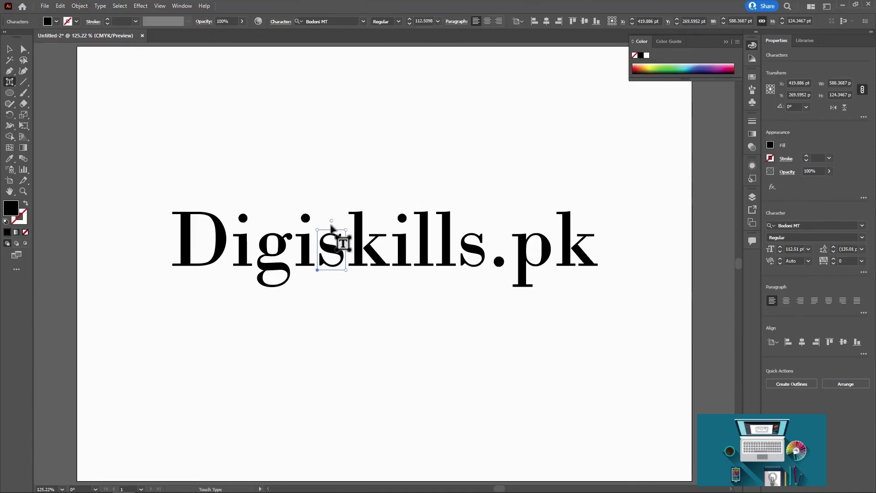
drag(330, 220, 312, 234)
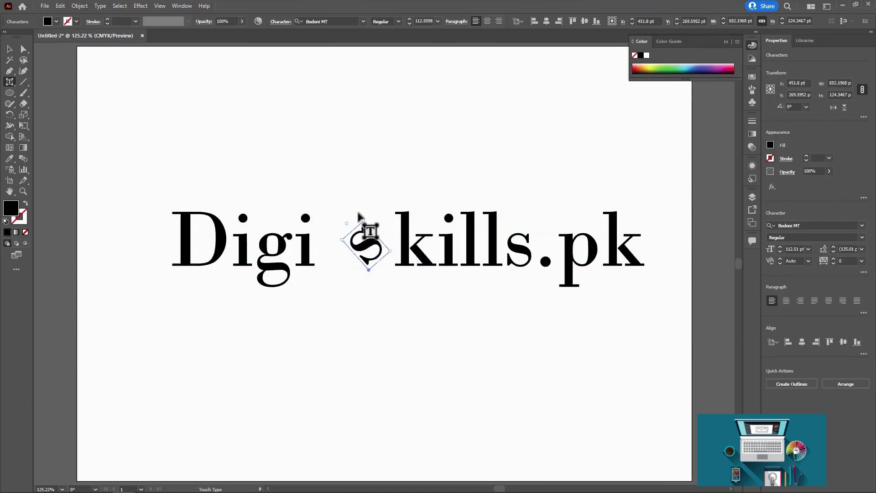
key(ctrl+z)
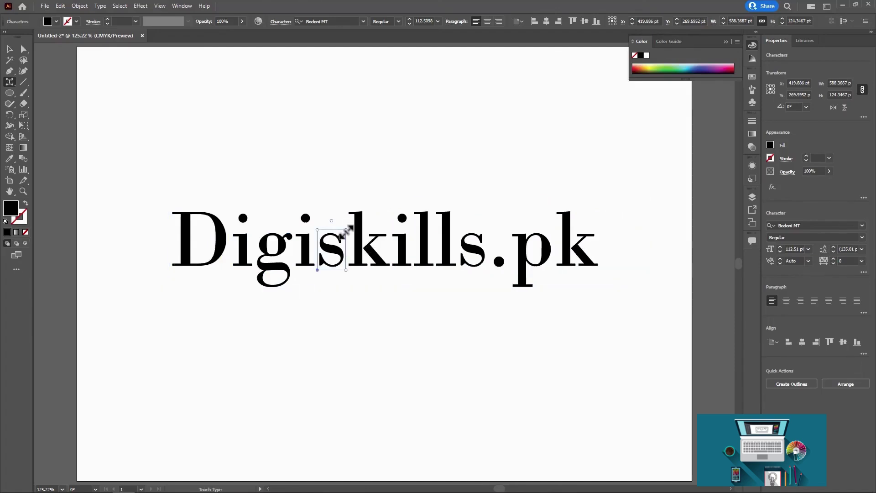
Try enlarging the first "s" of "Digiskills.pk", stretching it wider and reducing its height, and undo the changes.
drag(346, 230, 448, 104)
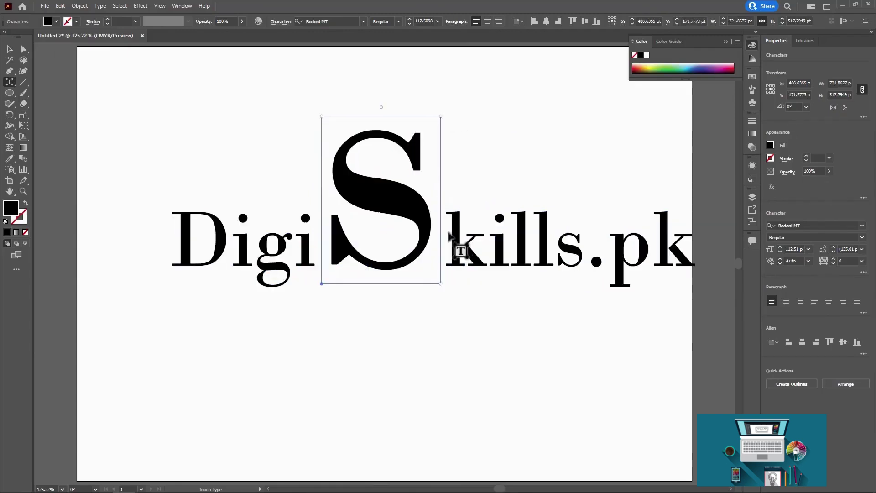
drag(441, 285, 487, 284)
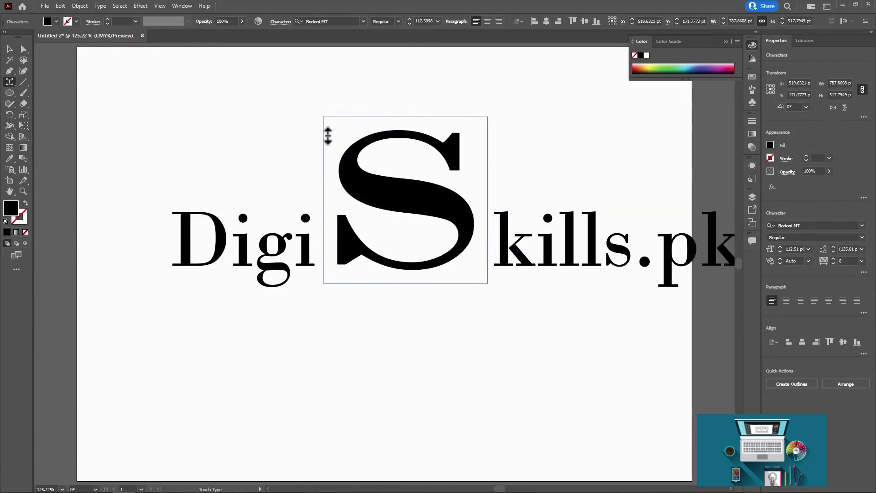
drag(328, 136, 313, 192)
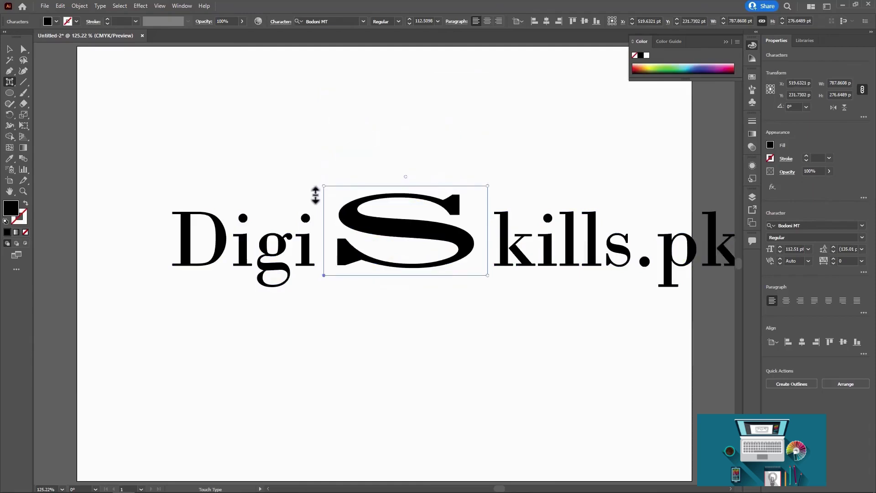
key(ctrl+z)
key(ctrl+z)
key(ctrl+z)
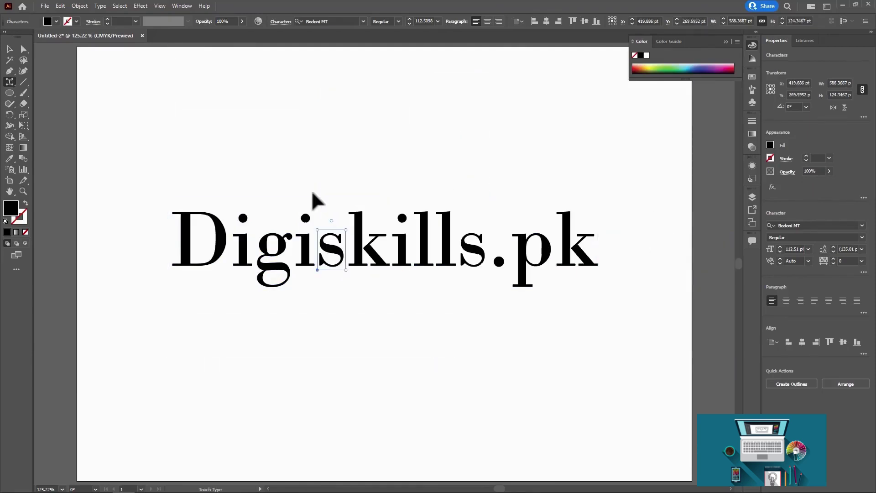
Move the whole "Digiskills.pk" text slightly up and to the right, and deselect it.
click(15, 47)
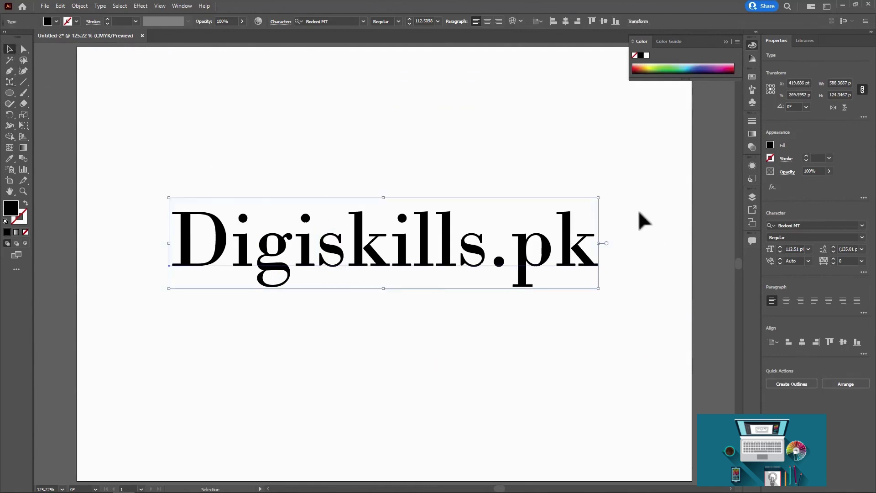
drag(537, 272, 545, 249)
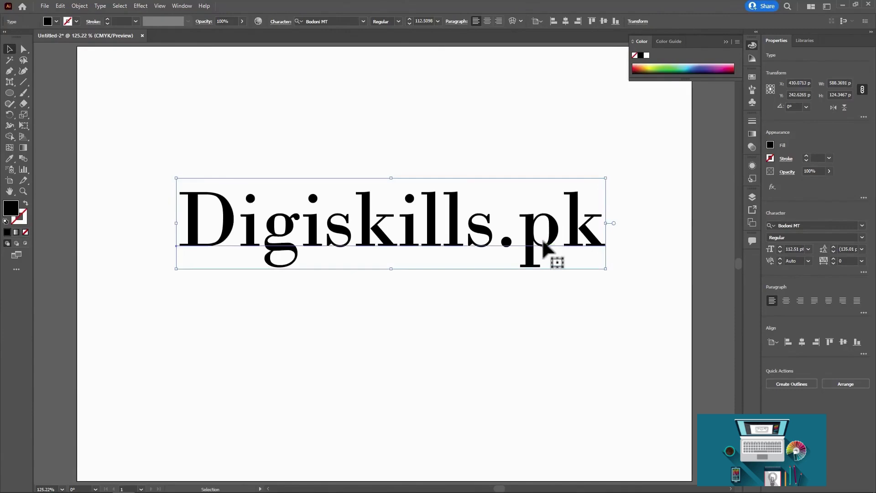
click(274, 154)
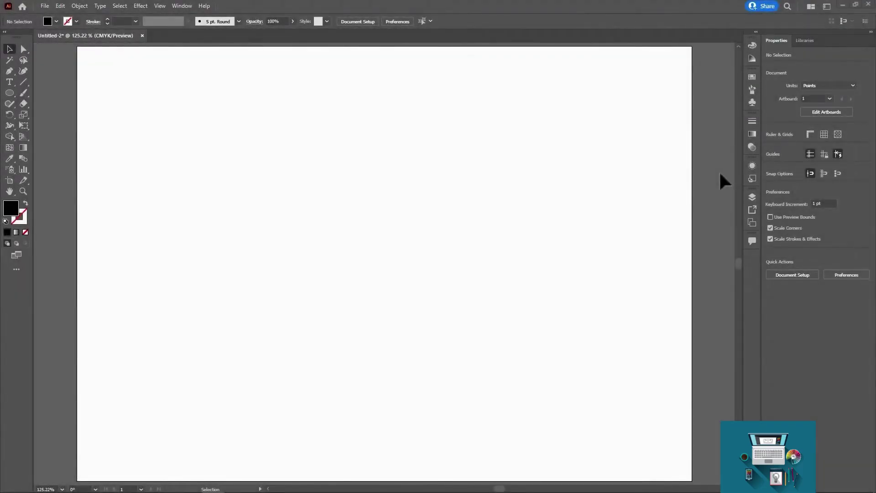
Create a vertical point text in the artboard's upper left with the columns "fjgfjgjgj" and "fkgfjkgjfjgf".
click(11, 78)
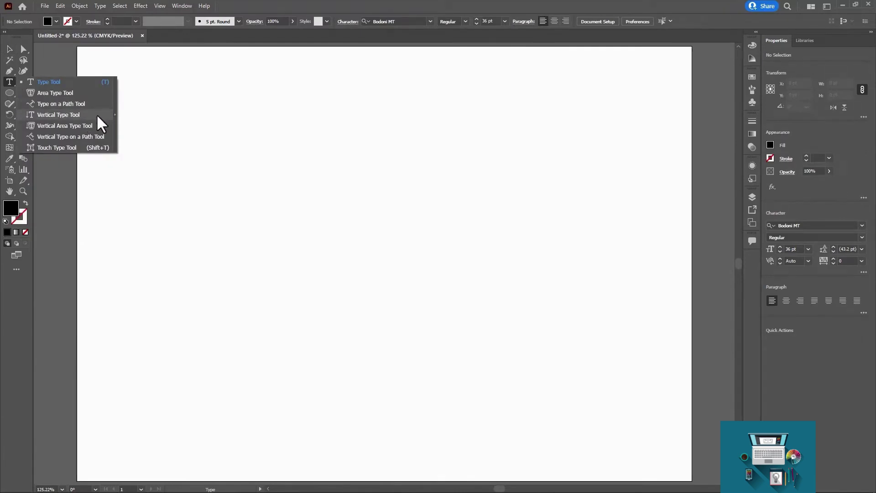
click(68, 115)
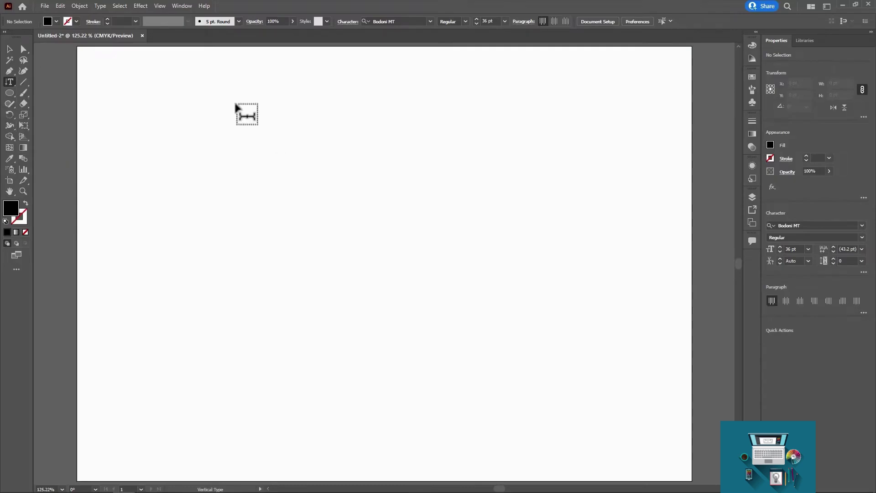
click(235, 103)
text(fjgfjgjgj)
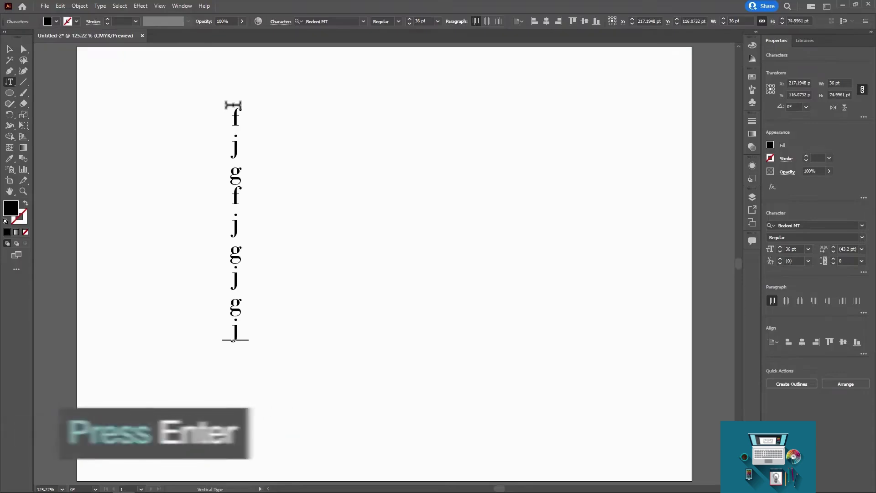
key(Return)
text(fkgfjkgjfjgf)
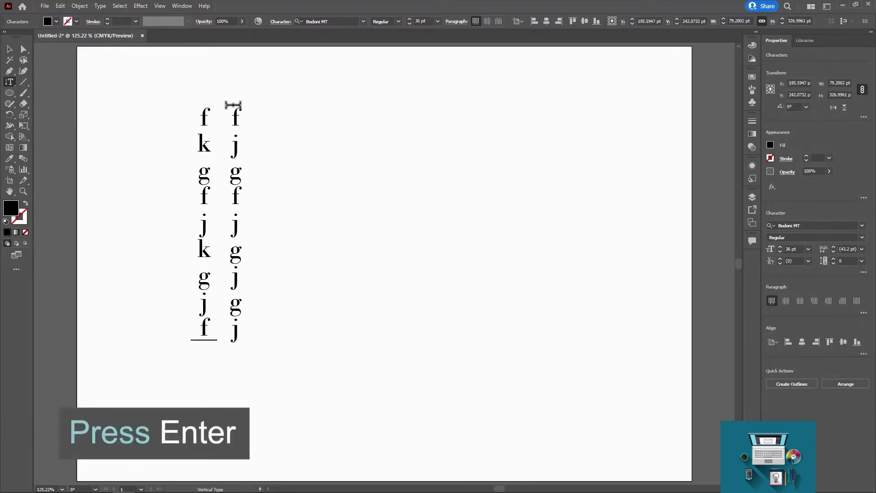
Add the columns "fkgfjg", "fgfjg" and "fgfk" to the vertical text and move it slightly right and up.
key(Return)
text(fkgfjg)
key(Return)
text(fgfjg)
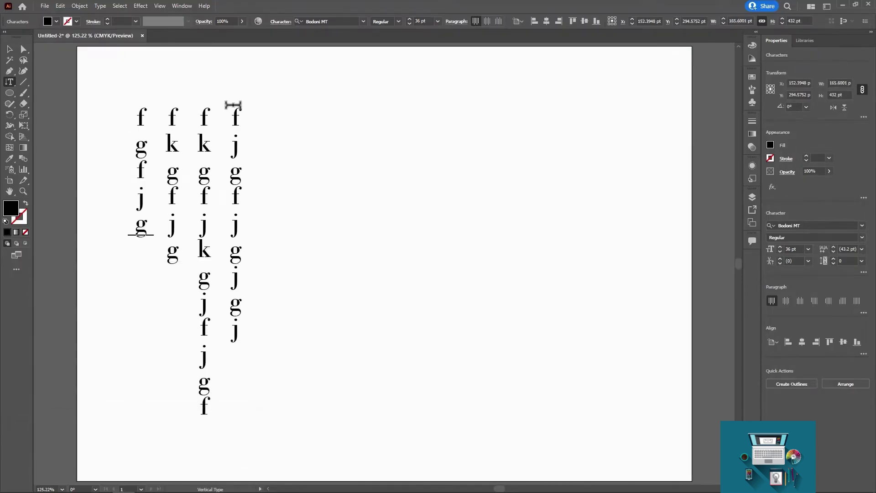
key(Return)
text(fgfk)
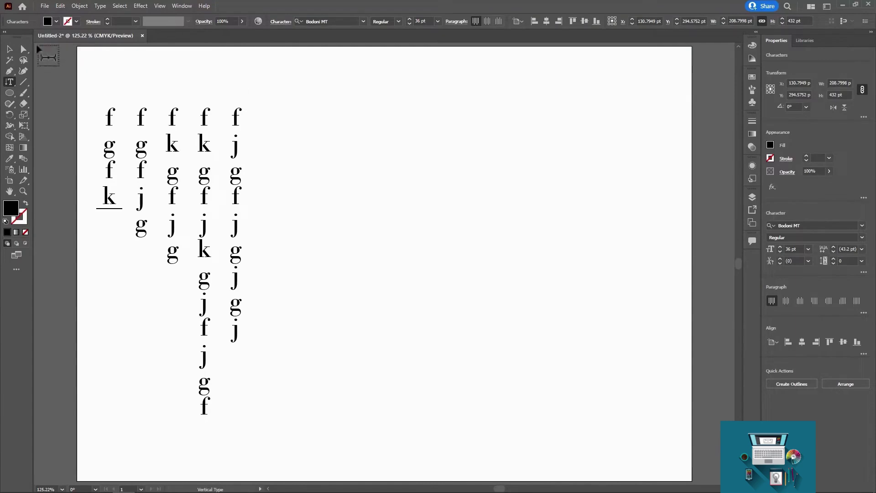
key(Escape)
drag(239, 112, 308, 98)
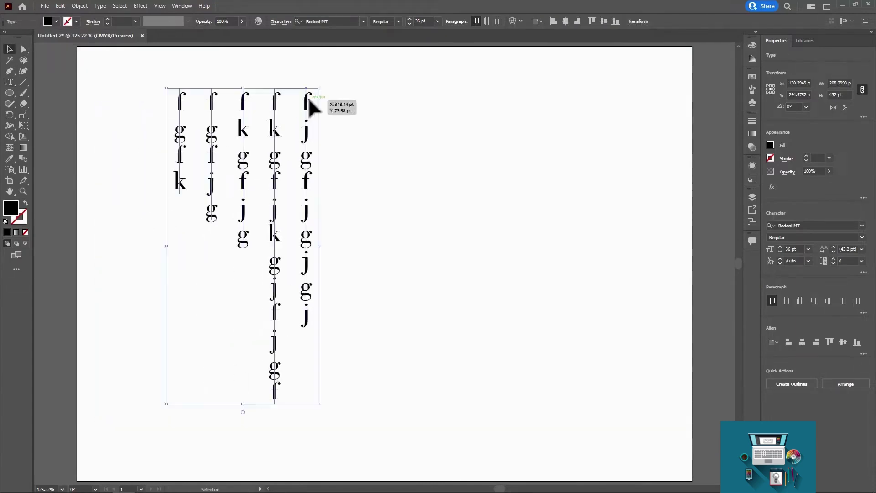
Draw a circle about 295 pt in diameter right of the vertical text, with no fill and a black 1 pt stroke.
click(9, 92)
drag(369, 124, 585, 339)
click(25, 204)
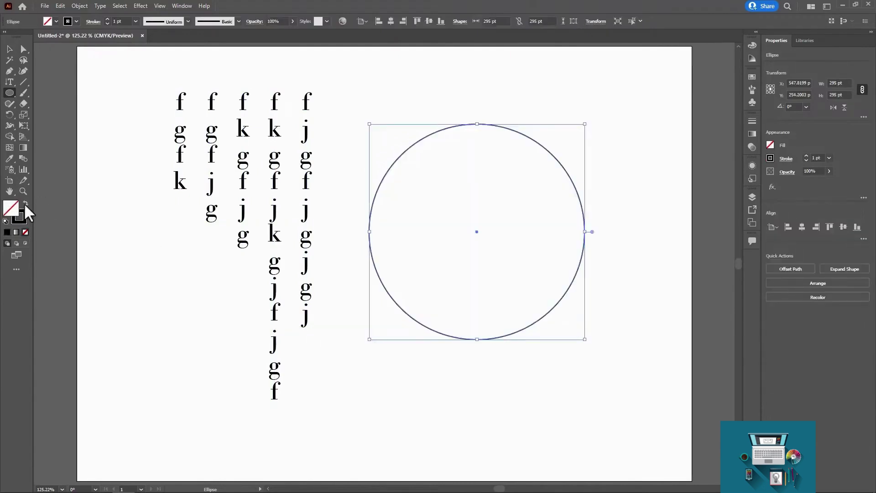
Convert the circle to vertical area type and fill it with random letters beginning "fjg'" and "fjgf'".
click(10, 82)
click(11, 81)
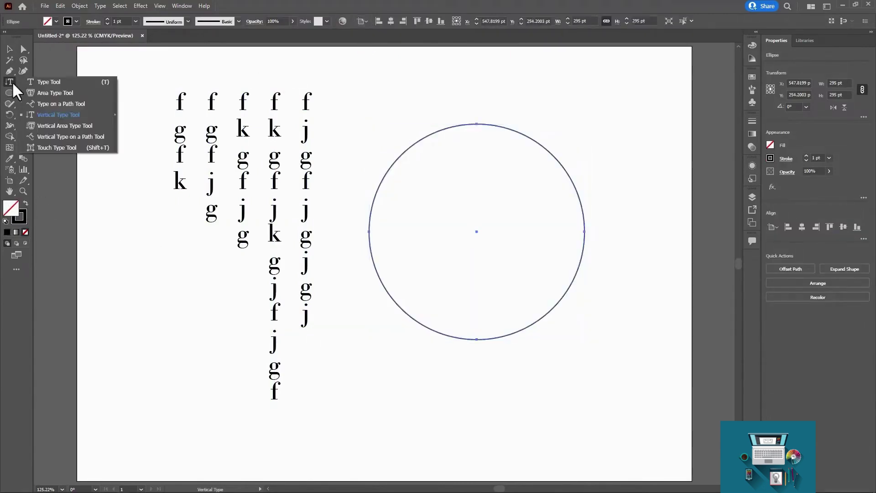
click(83, 127)
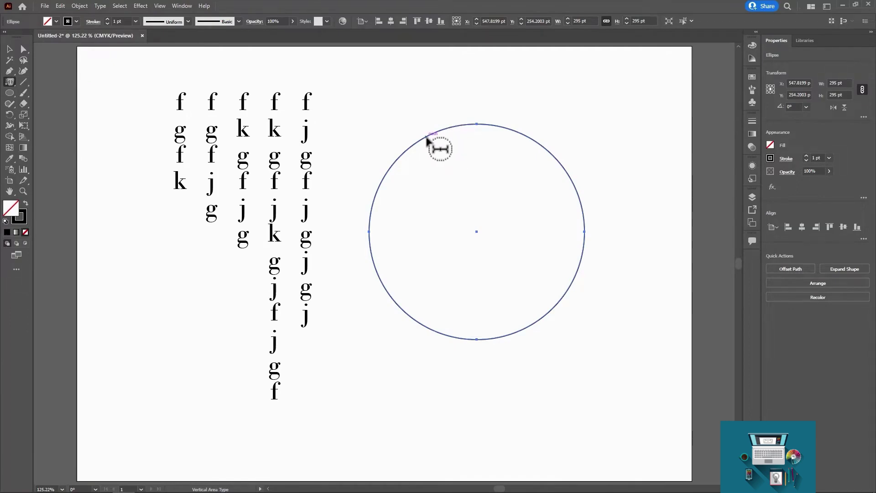
click(426, 138)
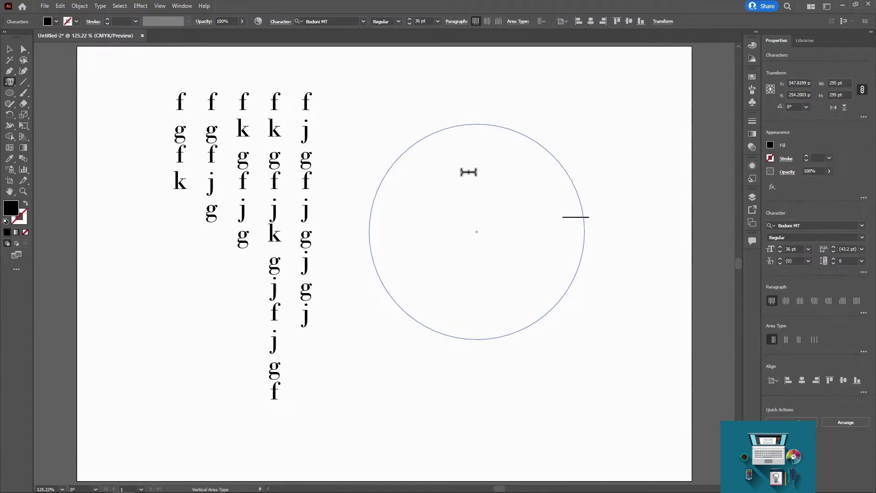
text(fjg fjgf' dghfdgh)
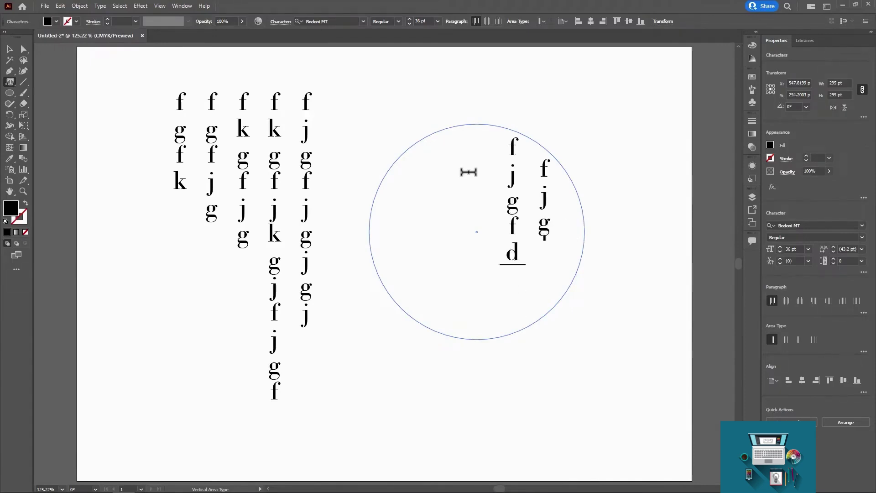
text(' jf' gjjjjjjjj)
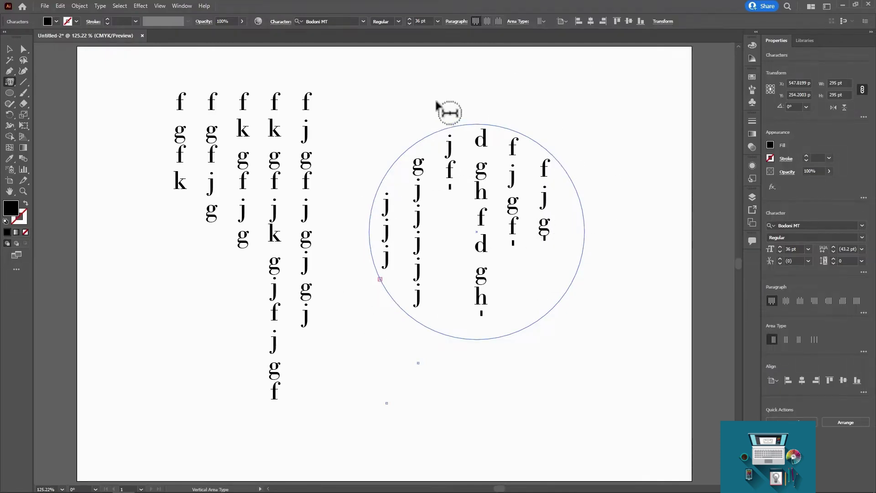
Select all the text inside the circle and increase its font size stepwise to about 60 pt.
drag(489, 309, 418, 181)
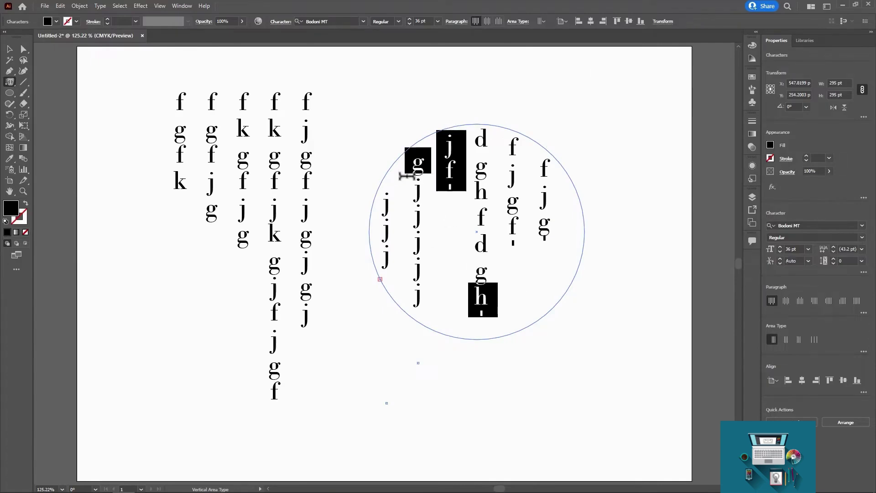
key(ctrl+a)
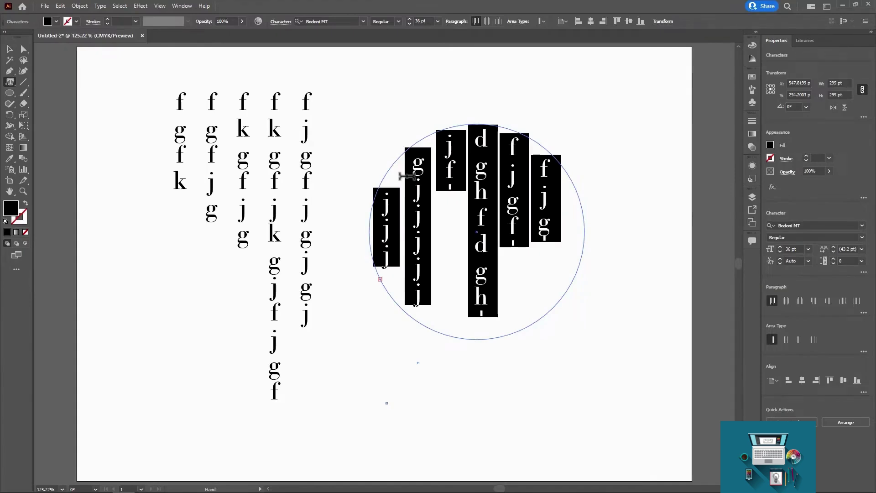
key(ctrl+shift+period)
key(ctrl+shift+period)
key(ctrl+shift+period)
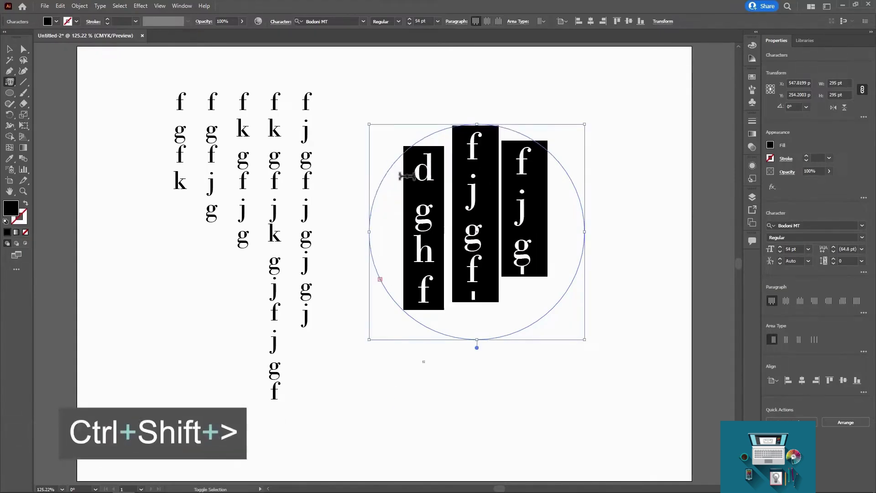
key(ctrl+shift+period)
key(ctrl+shift+period)
Decrease the font size of the circle's text stepwise to about 24 pt.
key(ctrl+shift+comma)
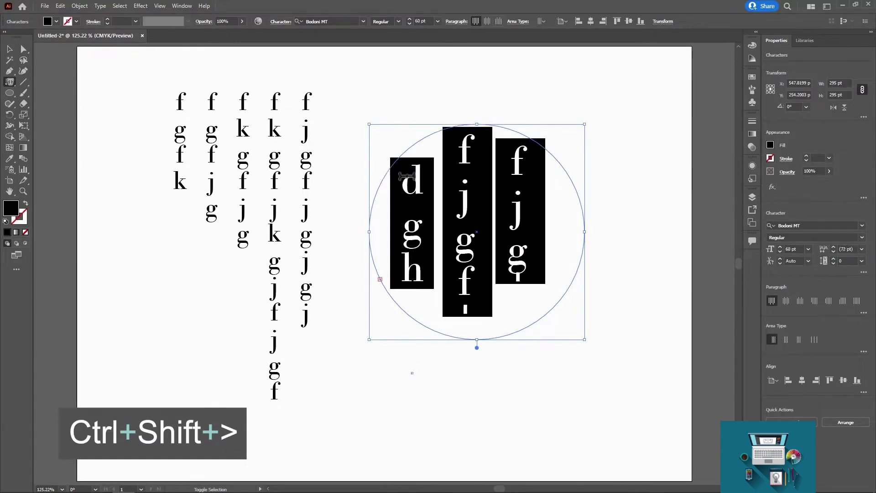
key(ctrl+shift+comma)
key(ctrl+shift+comma)
key(ctrl+shift+comma)
key(ctrl+shift+comma)
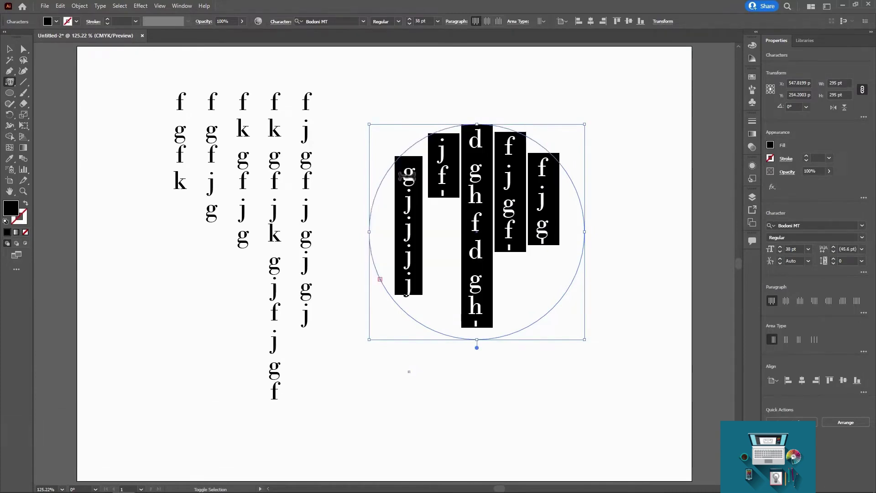
key(ctrl+shift+comma)
key(ctrl+shift+comma)
key(ctrl+shift+comma)
key(ctrl+shift+comma)
key(ctrl+shift+comma)
key(ctrl+shift+comma)
key(ctrl+shift+comma)
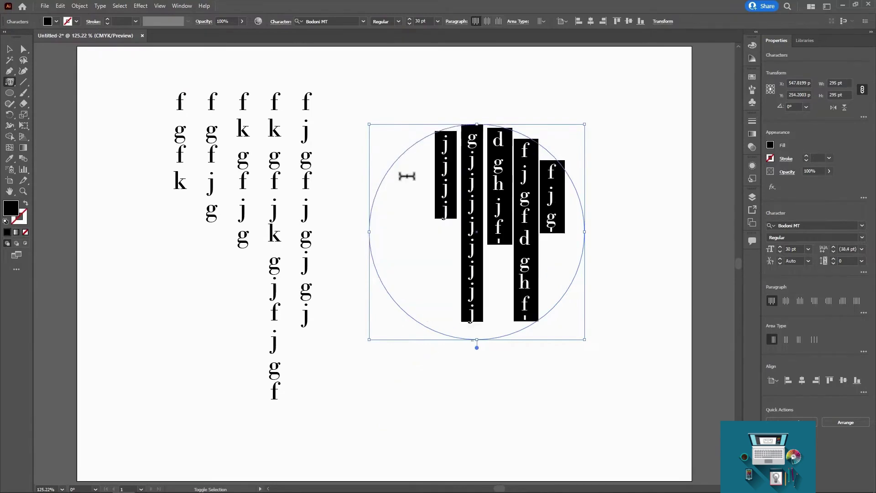
Increase the font size of the circle's text stepwise again to about 46 pt.
key(ctrl+shift+period)
key(ctrl+shift+period)
key(ctrl+shift+period)
key(ctrl+shift+period)
key(ctrl+shift+period)
key(ctrl+shift+period)
key(ctrl+shift+period)
key(ctrl+shift+period)
key(ctrl+shift+period)
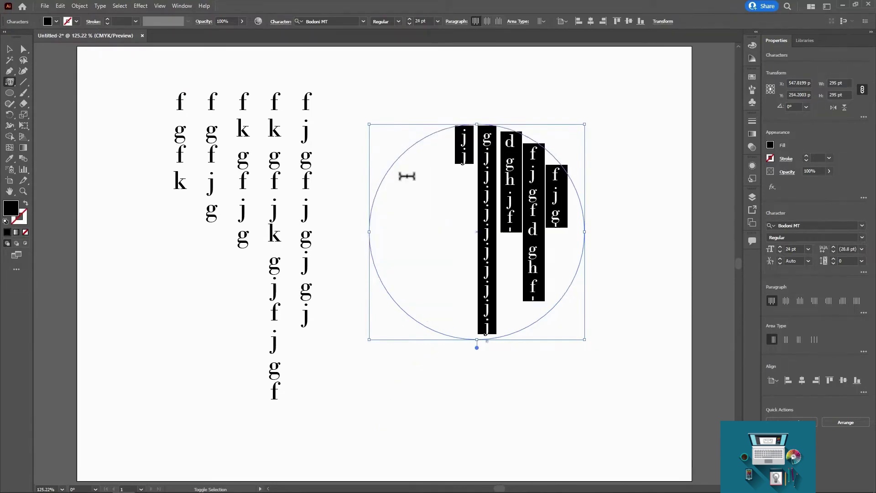
key(ctrl+shift+period)
key(ctrl+shift+period)
key(ctrl+shift+period)
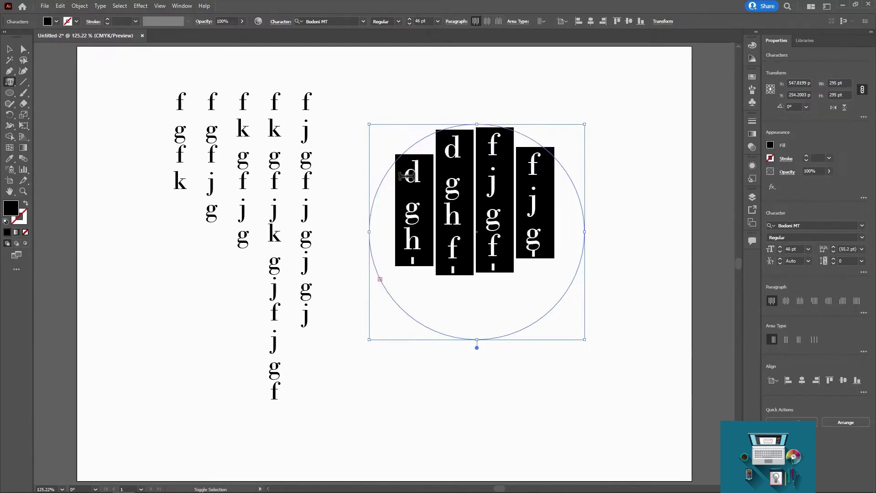
Decrease the font size of the circle's text stepwise to 30 pt.
key(ctrl+shift+comma)
key(ctrl+shift+comma)
key(ctrl+shift+comma)
key(ctrl+shift+comma)
key(ctrl+shift+comma)
key(ctrl+shift+comma)
key(ctrl+shift+comma)
key(ctrl+shift+comma)
key(ctrl+shift+comma)
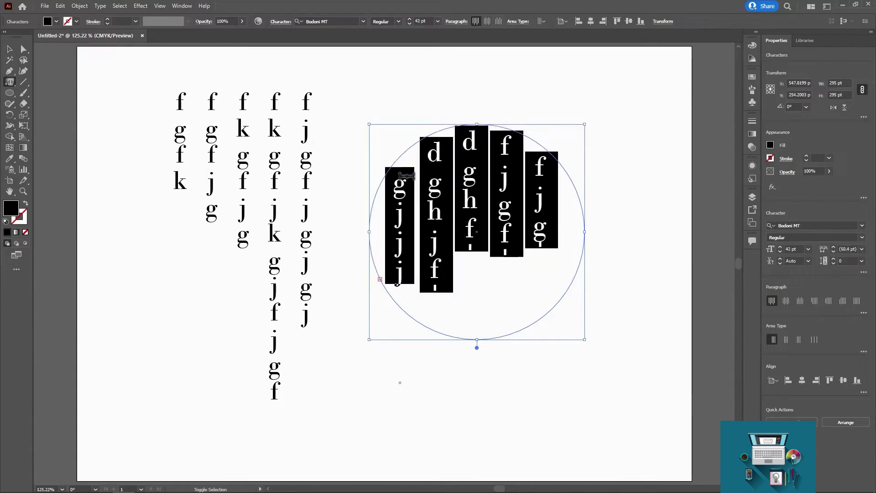
key(ctrl+shift+a)
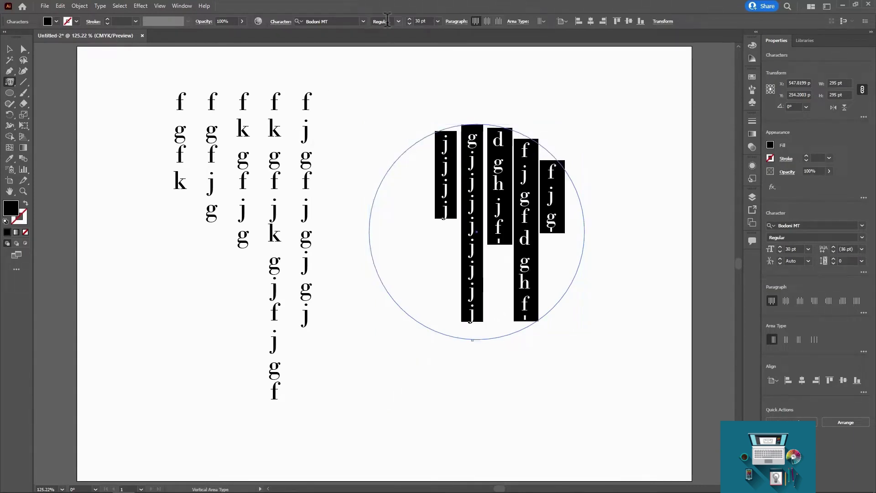
Set the font size of the circle's text to the preset 36 pt and finish editing the text.
click(436, 21)
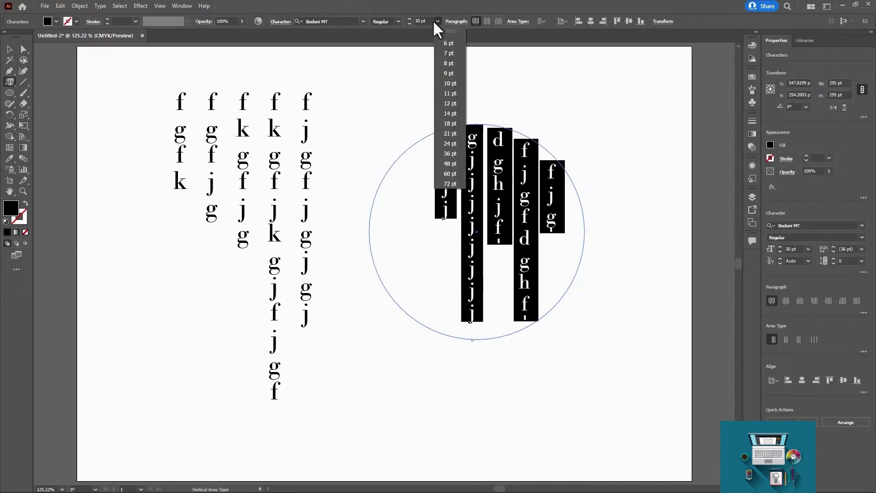
click(450, 153)
click(9, 49)
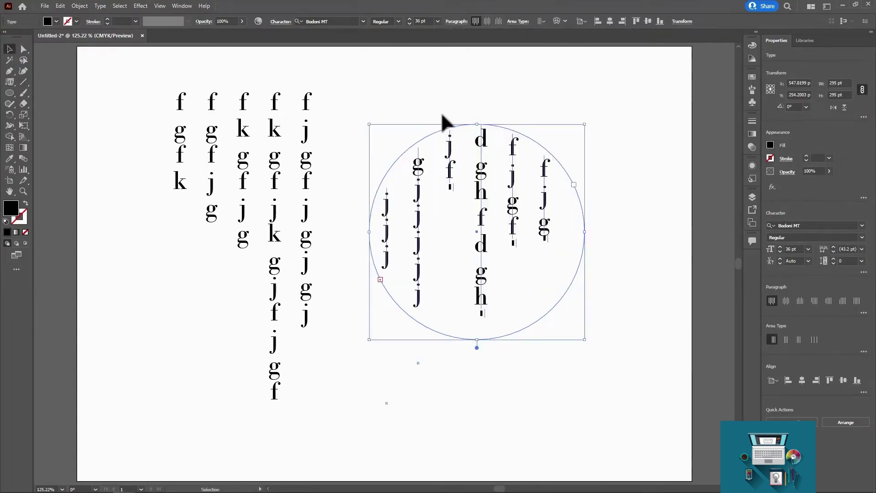
Delete the circular area text and the vertical point text to clear the artboard.
key(Delete)
drag(394, 101, 187, 274)
key(Delete)
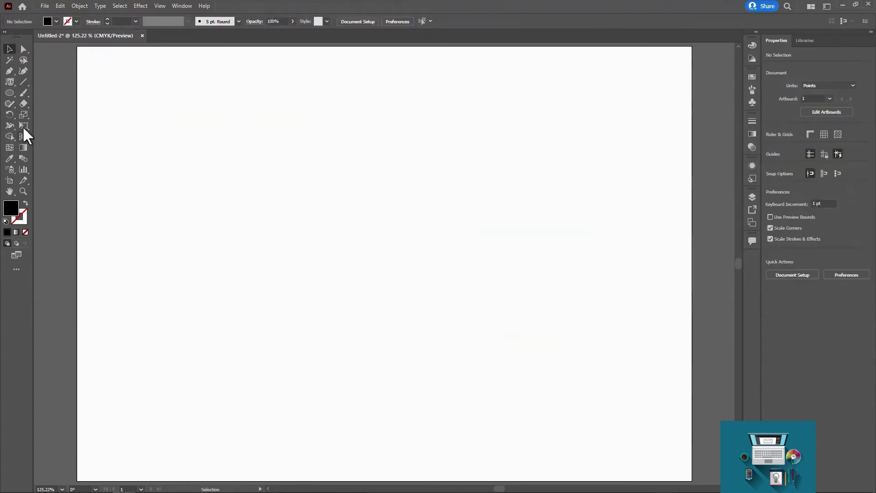
Draw an open S-shaped wavy path about 386 by 108 pt with the Pen tool, then swap its fill and stroke.
click(9, 82)
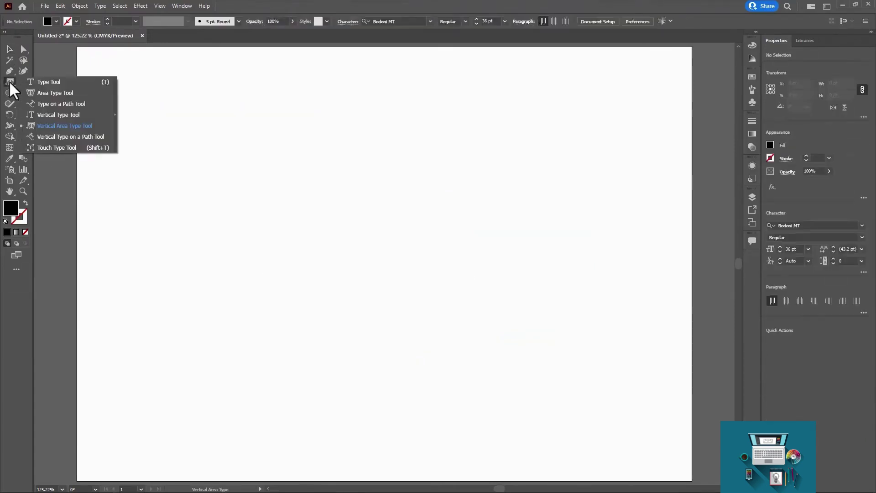
click(95, 137)
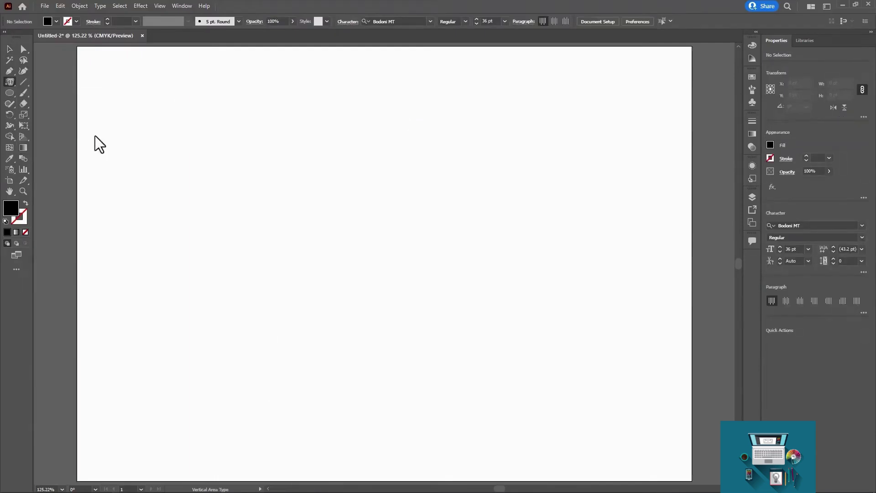
click(9, 72)
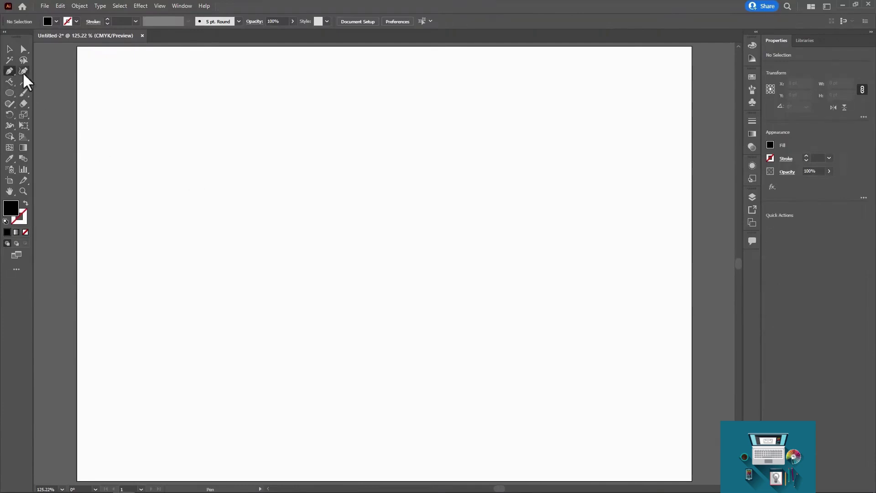
click(140, 120)
drag(172, 198, 240, 206)
drag(335, 131, 411, 192)
click(413, 198)
key(v)
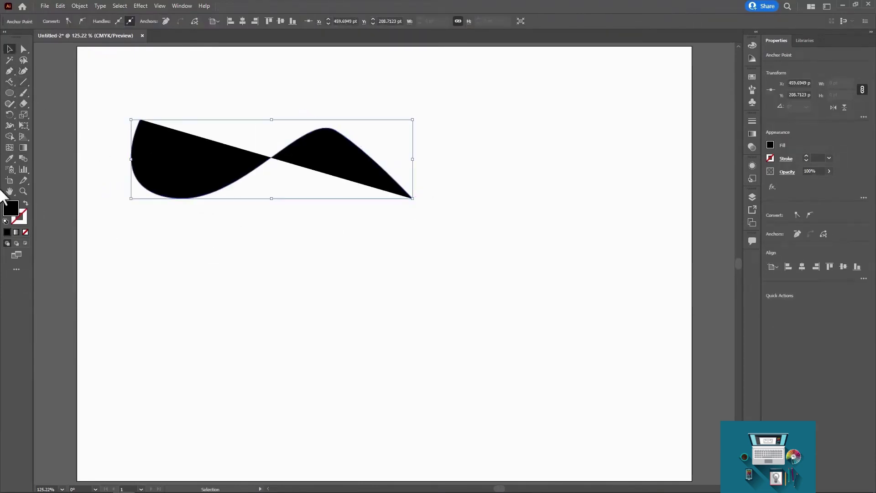
click(26, 203)
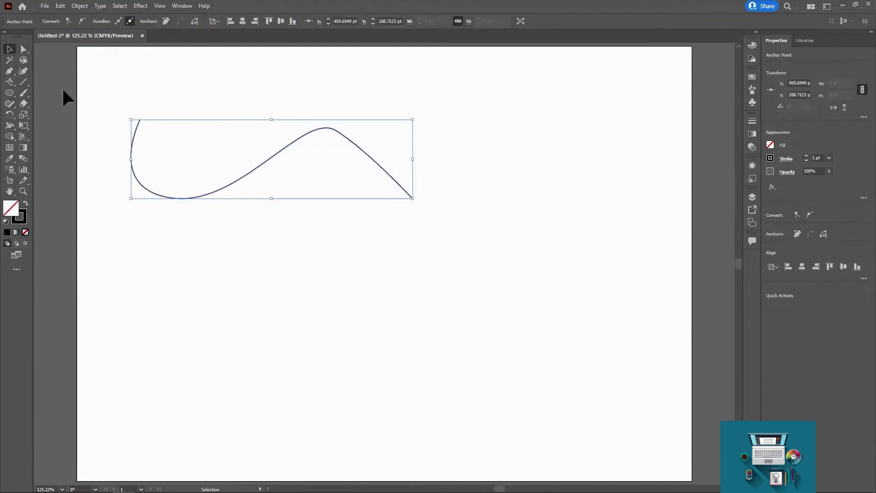
Draw a spiral about 336 by 328 pt with the Spiral tool set to 6 segments, and delete a tiny stray spiral.
click(19, 83)
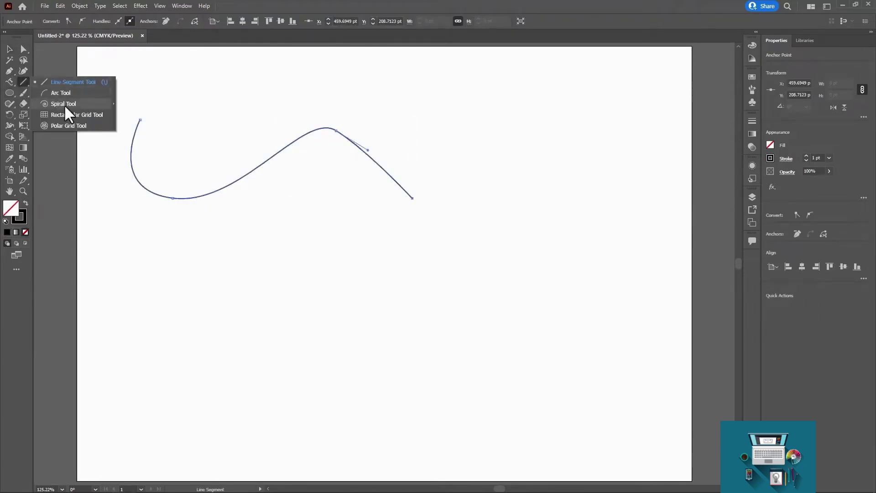
click(64, 104)
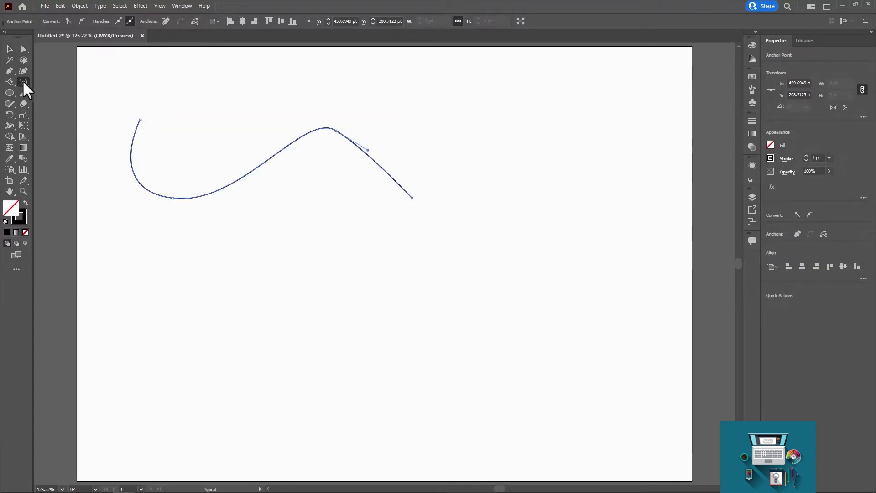
click(327, 230)
click(449, 244)
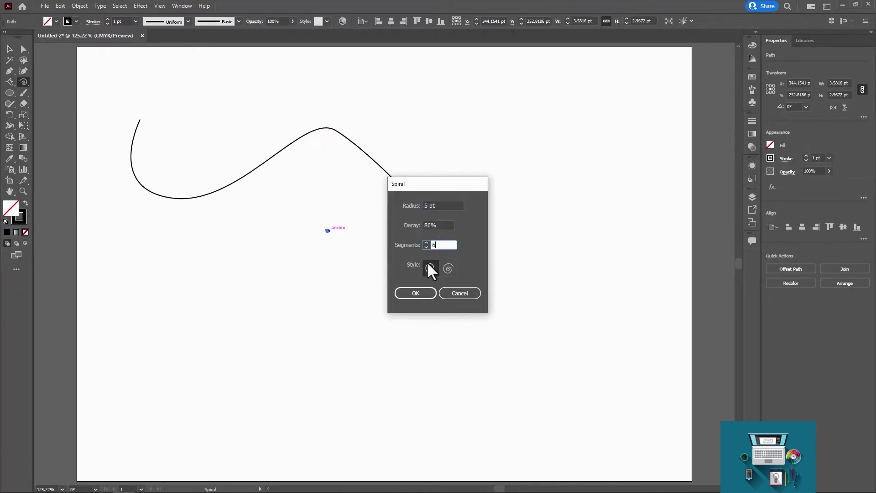
click(420, 291)
drag(350, 218, 466, 321)
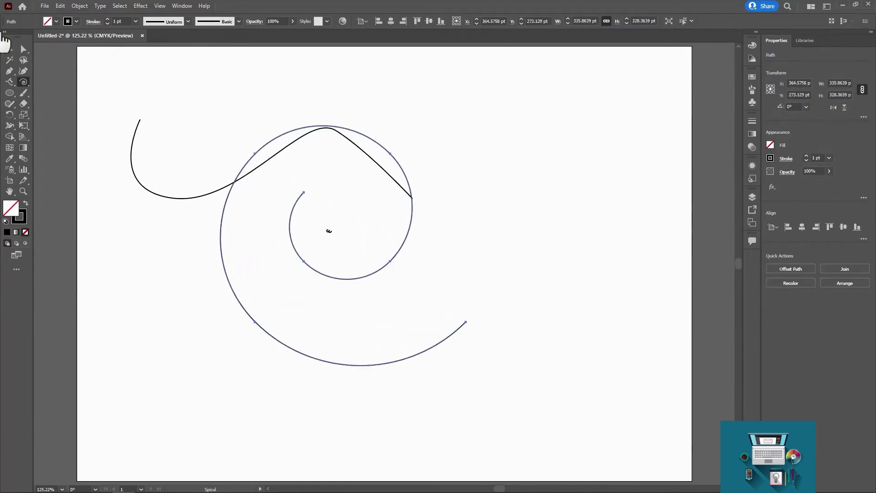
key(v)
click(333, 237)
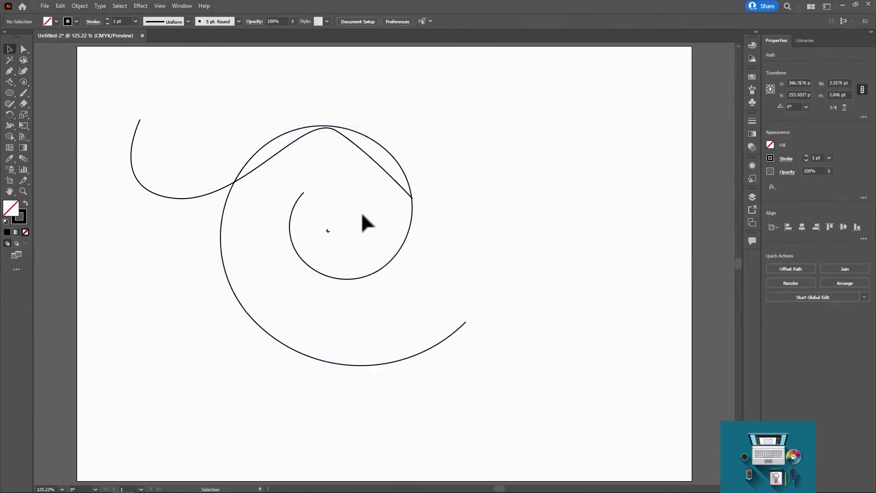
Shrink the large spiral to about 154 by 151 pt and arrange it side by side with the wavy path, right of the wave.
drag(402, 238, 516, 249)
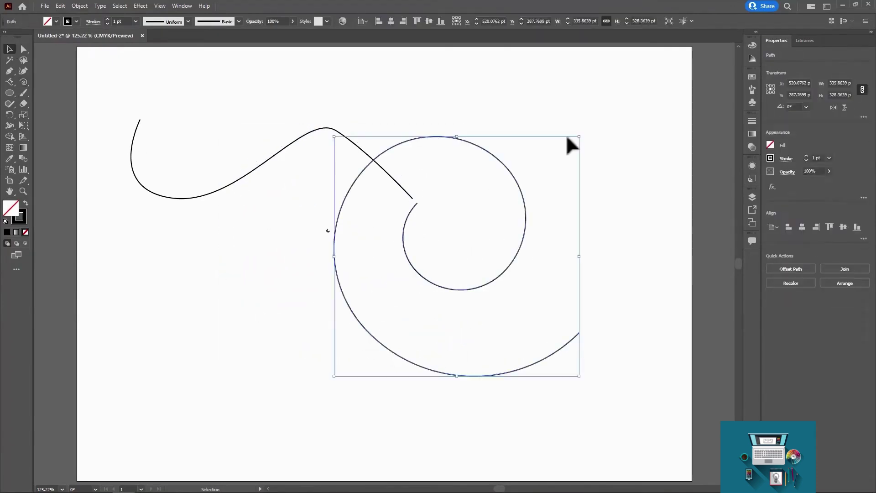
drag(583, 137, 538, 168)
click(495, 212)
drag(356, 145, 381, 213)
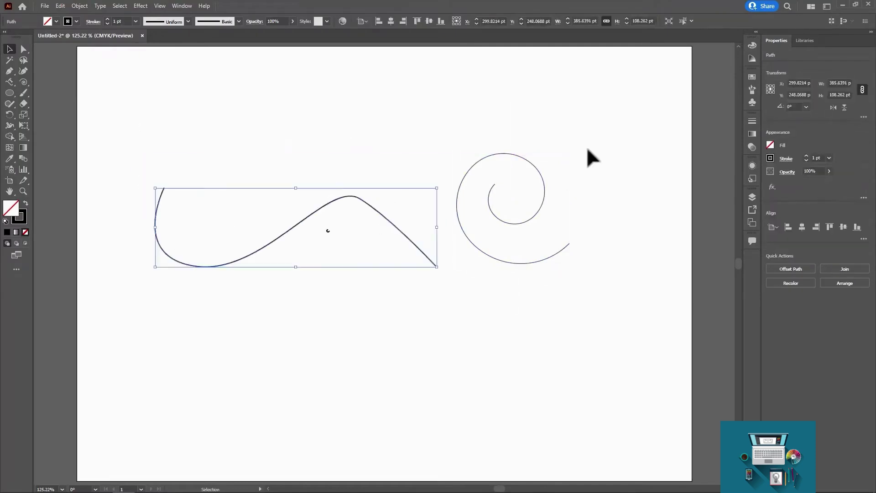
drag(587, 145, 365, 255)
Fill the wavy path with random letters using the Vertical Type on a Path tool at 36 pt.
click(10, 80)
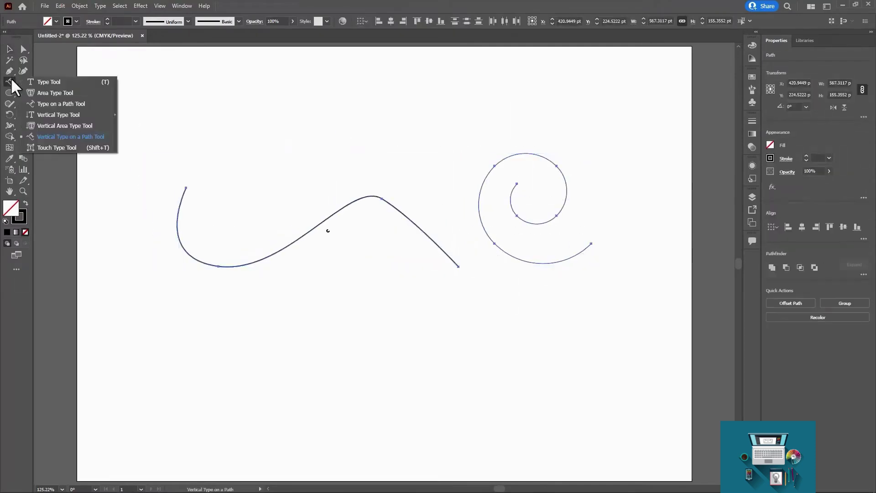
click(83, 137)
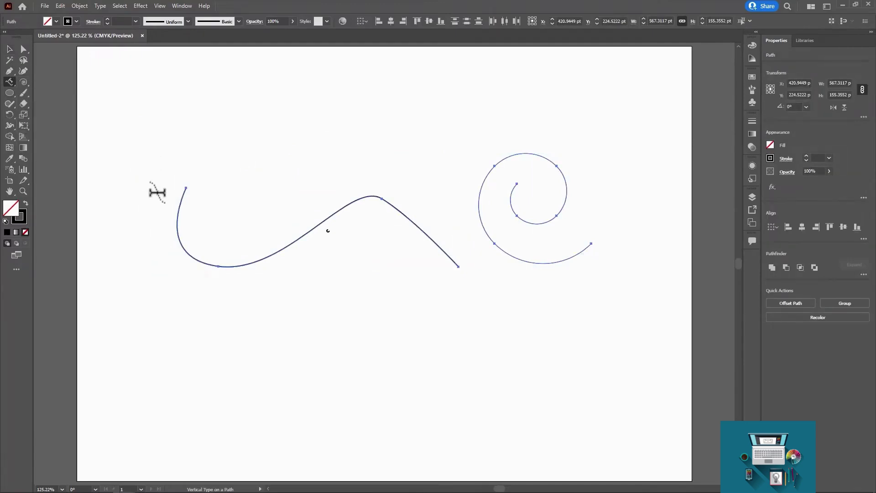
click(181, 203)
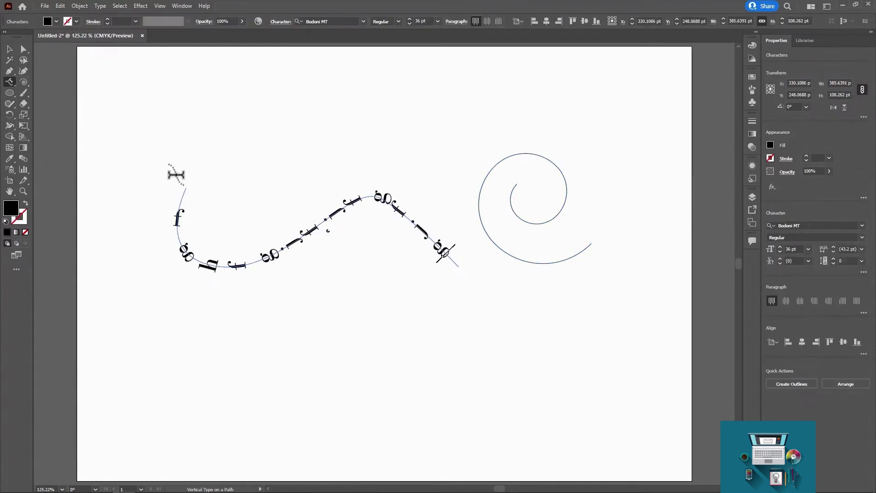
click(510, 188)
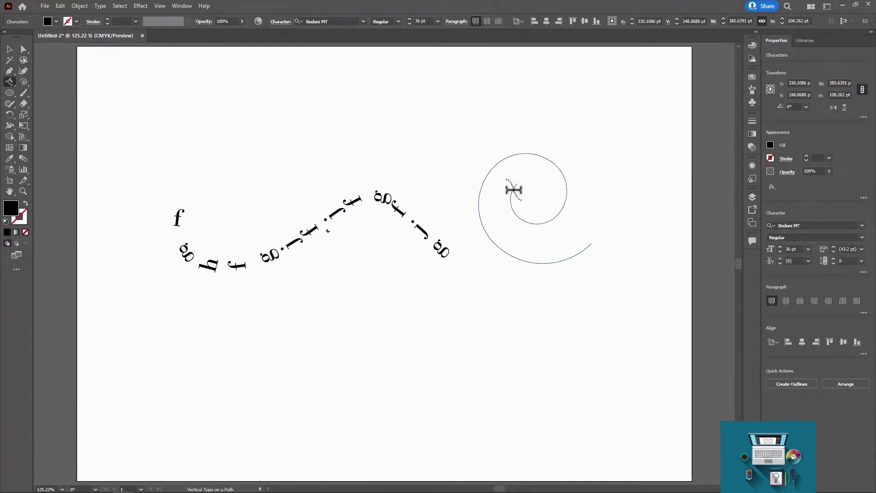
key(Escape)
key(ctrl+z)
click(503, 326)
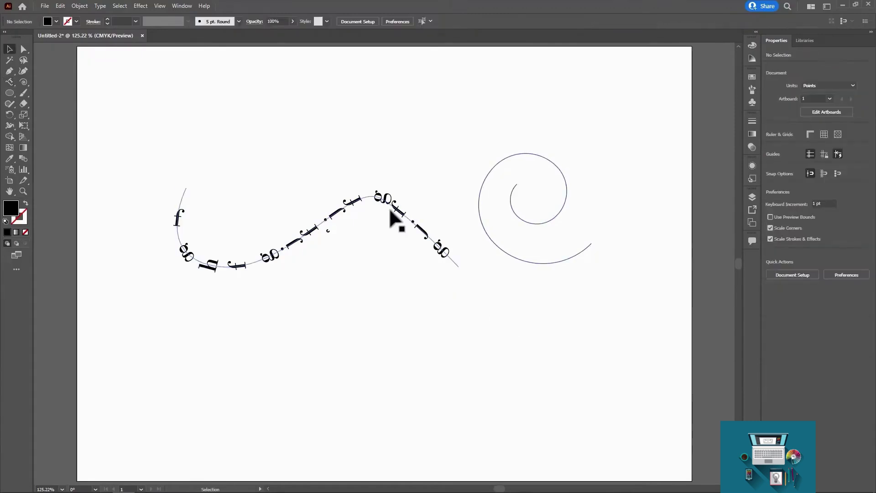
Place vertical path type on the spiral, starting near its lower edge, and enter random f and g letters.
click(389, 208)
click(561, 262)
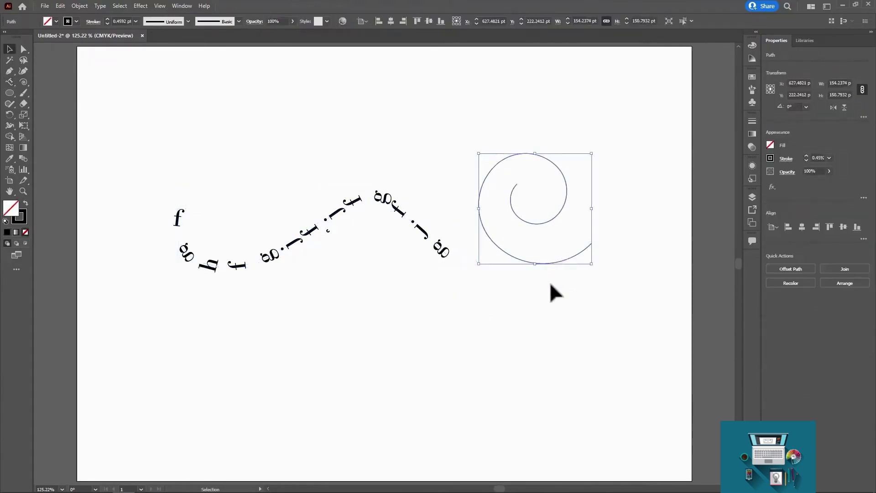
click(10, 83)
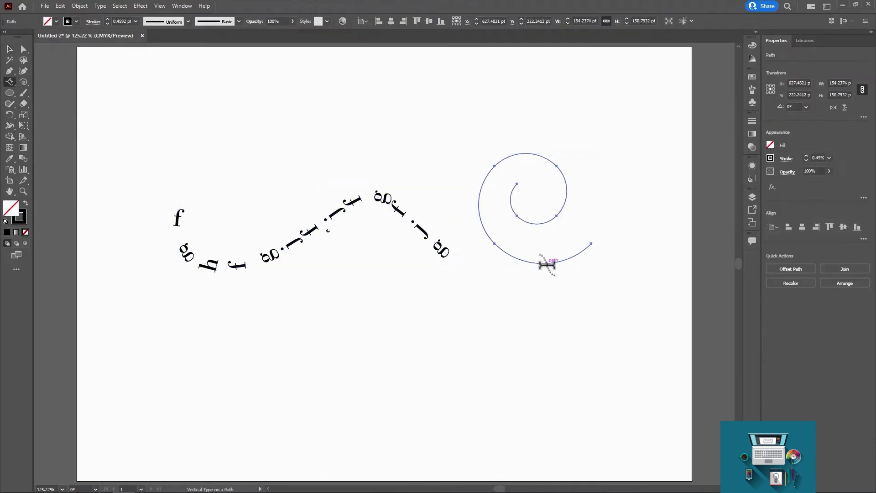
click(547, 262)
text(fgggfgffg.fgfgff)
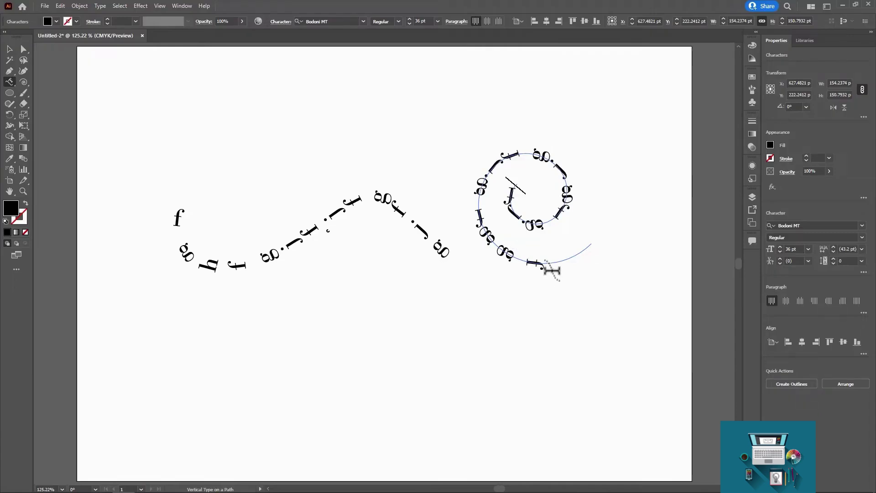
Set the spiral text's font size to 12 pt and add more filler letters up to the spiral's inner end.
drag(548, 269, 507, 188)
click(437, 21)
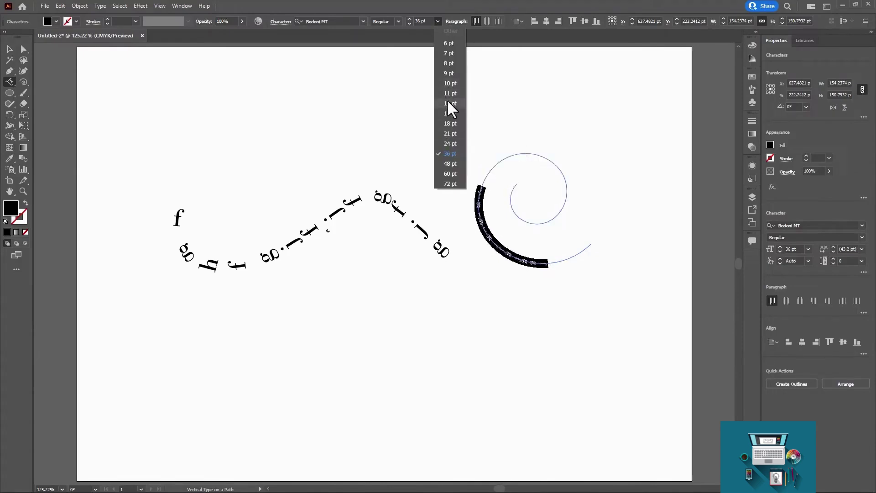
click(450, 102)
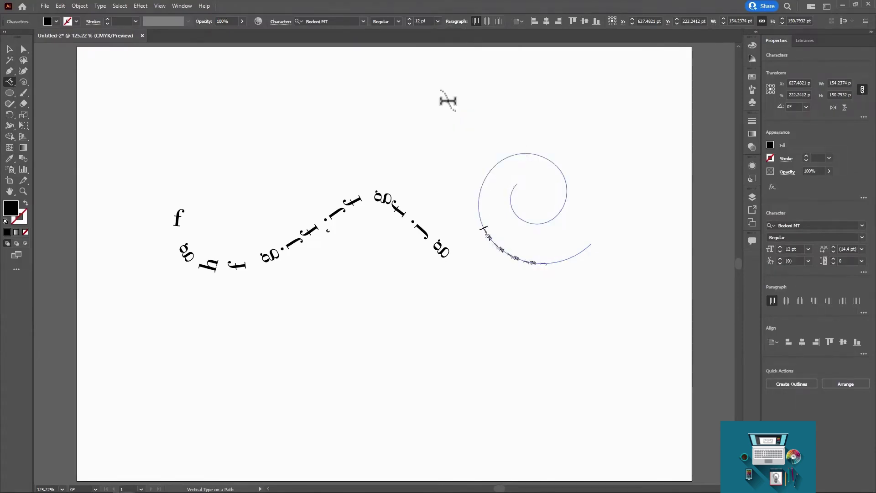
key(Escape)
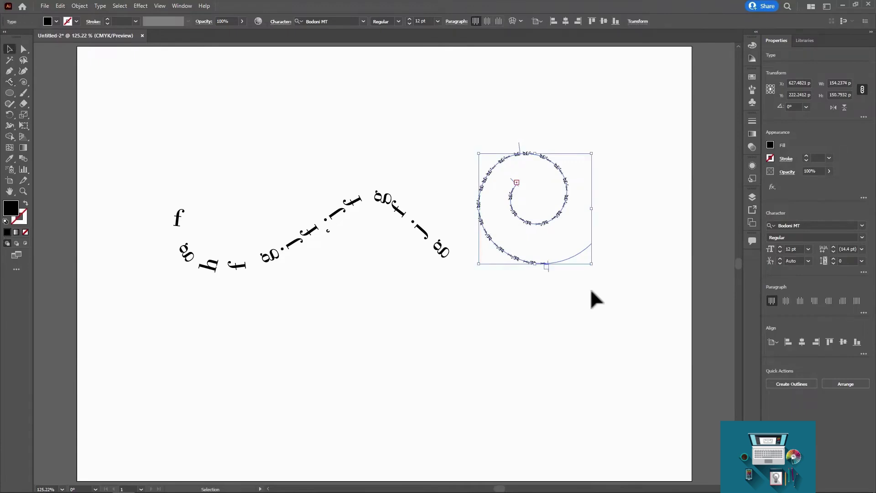
Move the spiral text's end bracket back to the upper-right part of the curve and shift its start bracket slightly along the path.
key(ctrl+plus)
key(ctrl+plus)
key(ctrl+plus)
key(ctrl+plus)
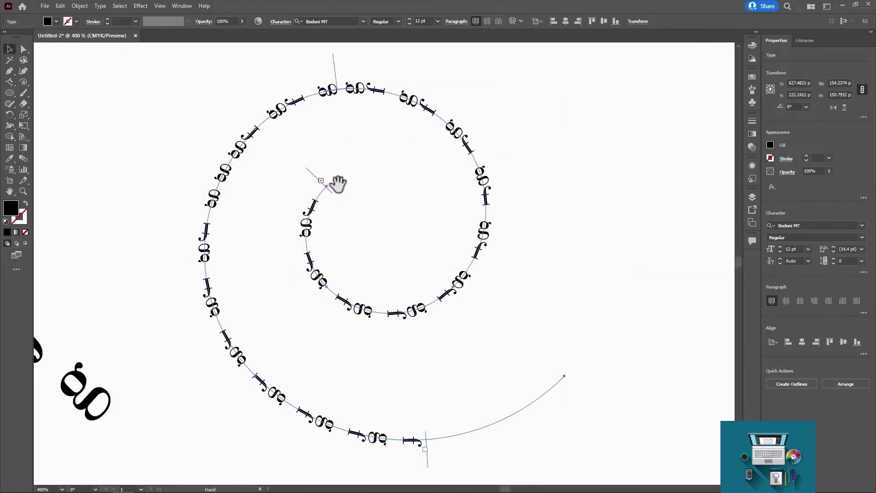
drag(321, 183, 355, 158)
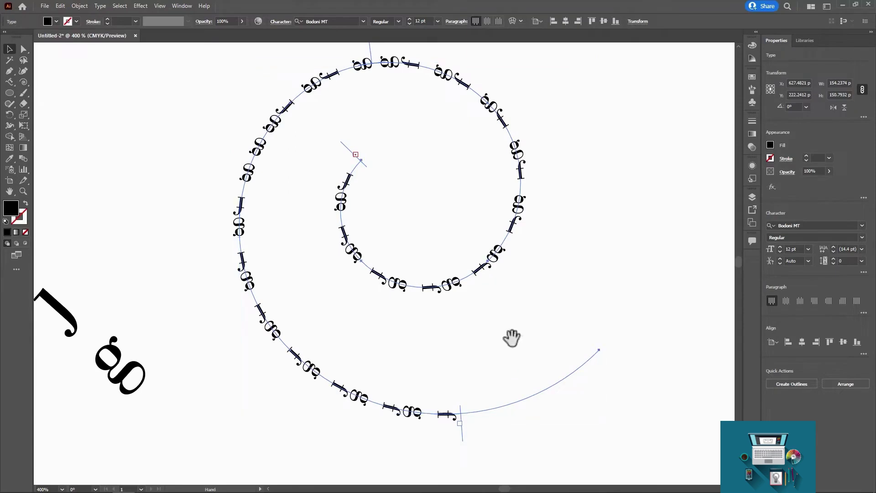
drag(510, 338, 514, 364)
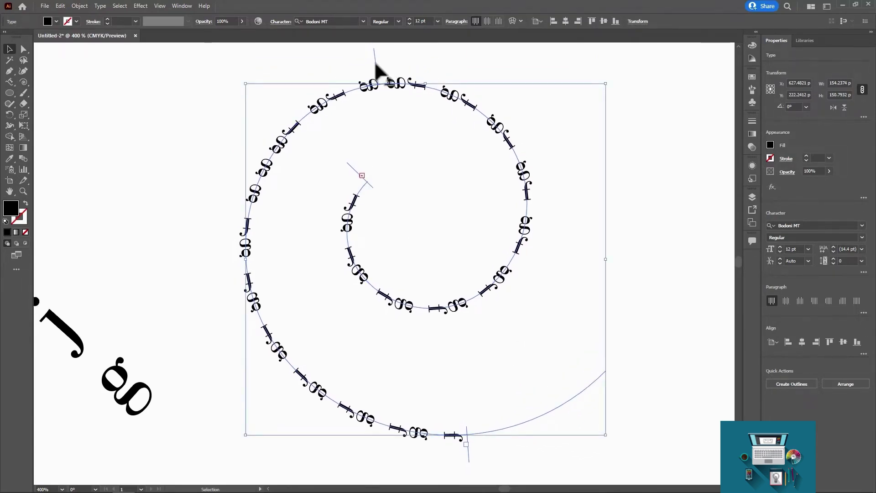
mouse_move(375, 64)
mouse_down()
mouse_move(378, 112)
mouse_move(377, 73)
mouse_up()
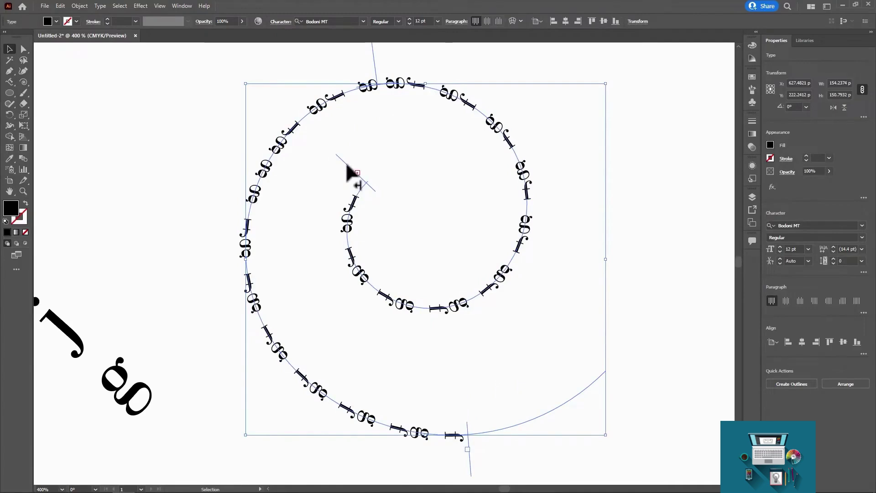
drag(346, 168, 545, 135)
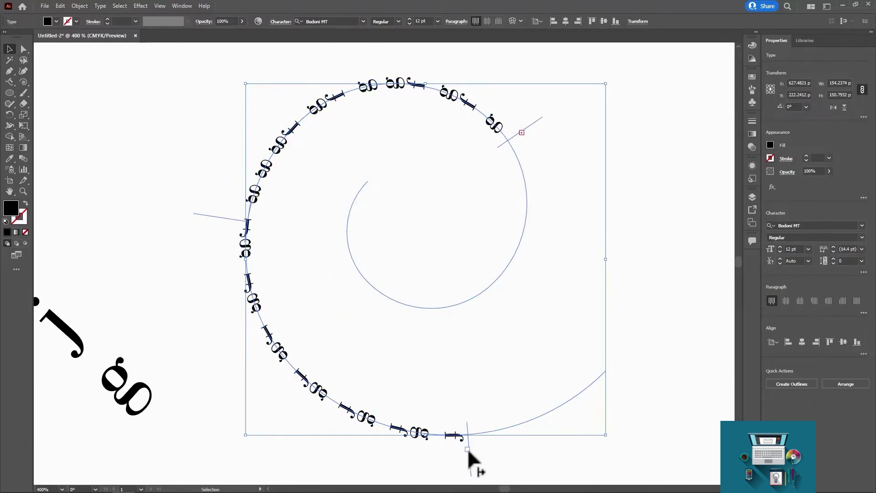
drag(468, 451, 450, 380)
click(211, 101)
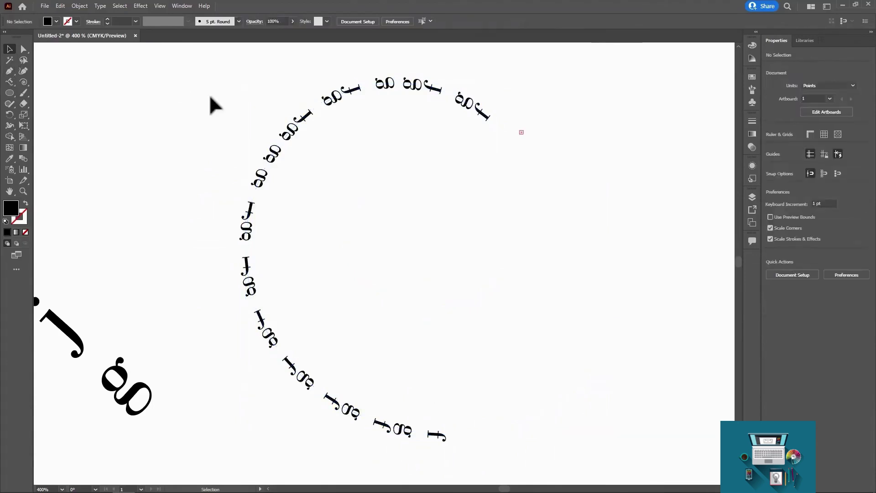
Open the Type on a Path Options for the spiral text and preview the 3D Ribbon effect.
key(ctrl+minus)
key(ctrl+minus)
click(363, 132)
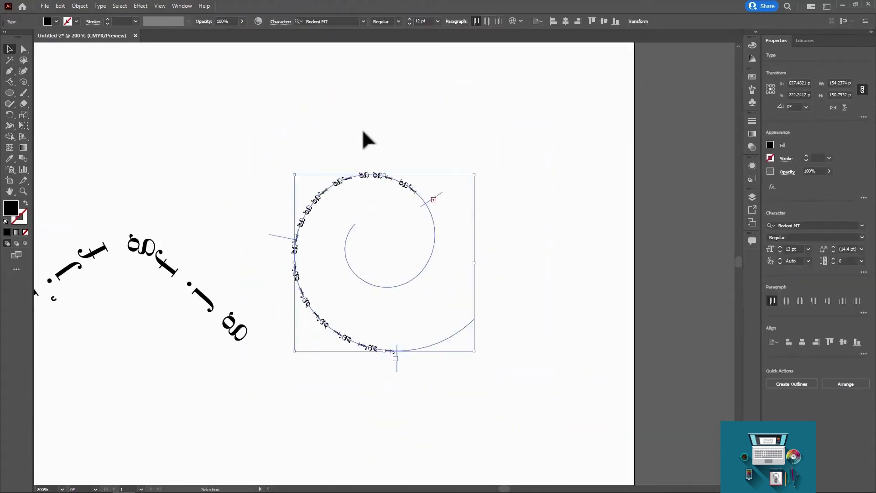
double_click(12, 78)
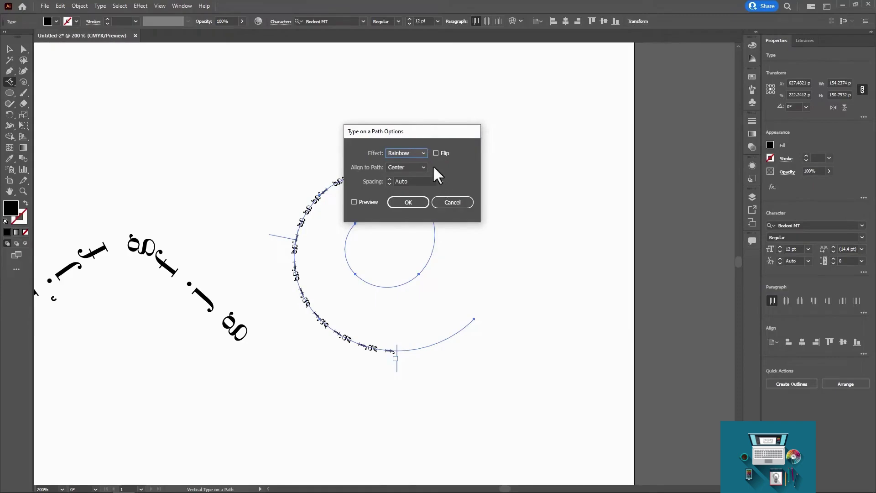
click(423, 154)
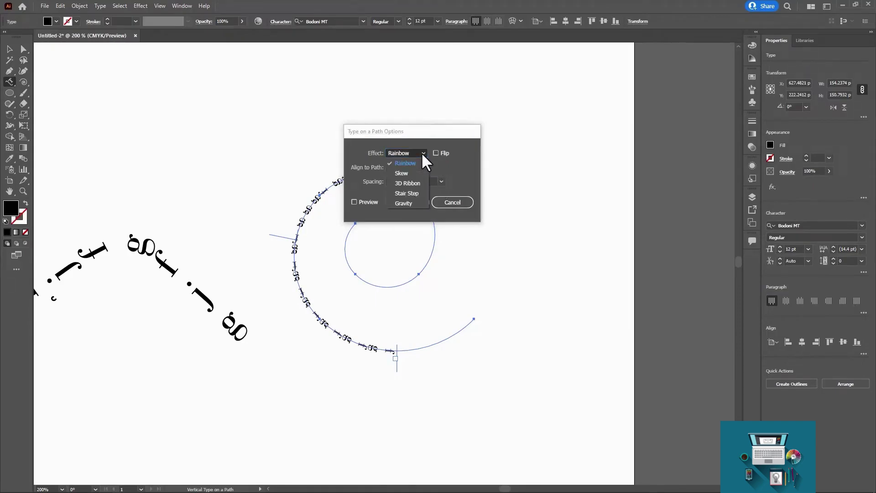
drag(437, 134, 525, 136)
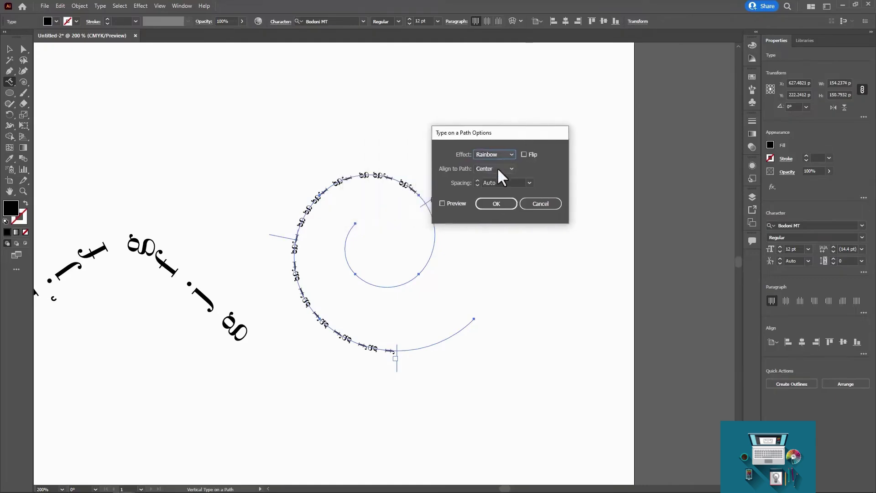
click(500, 153)
click(500, 185)
click(459, 201)
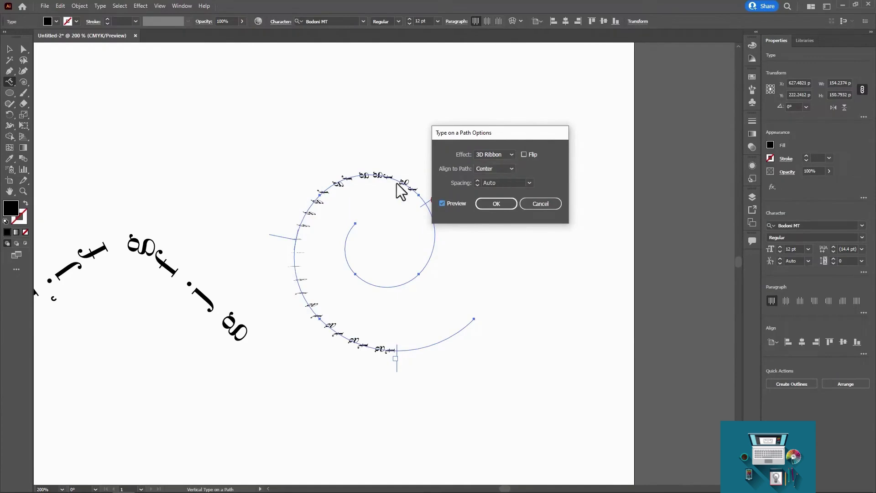
Try the Skew effect on the spiral text, then set the effect to Gravity.
click(511, 153)
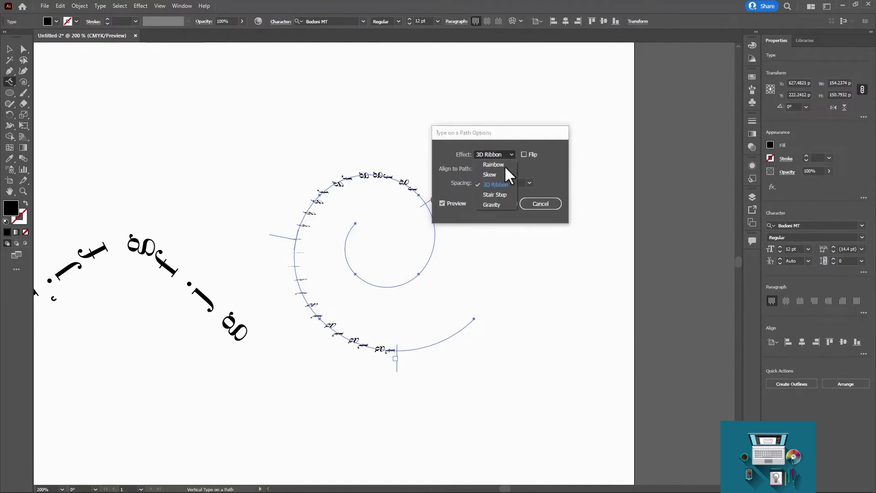
click(504, 175)
click(514, 154)
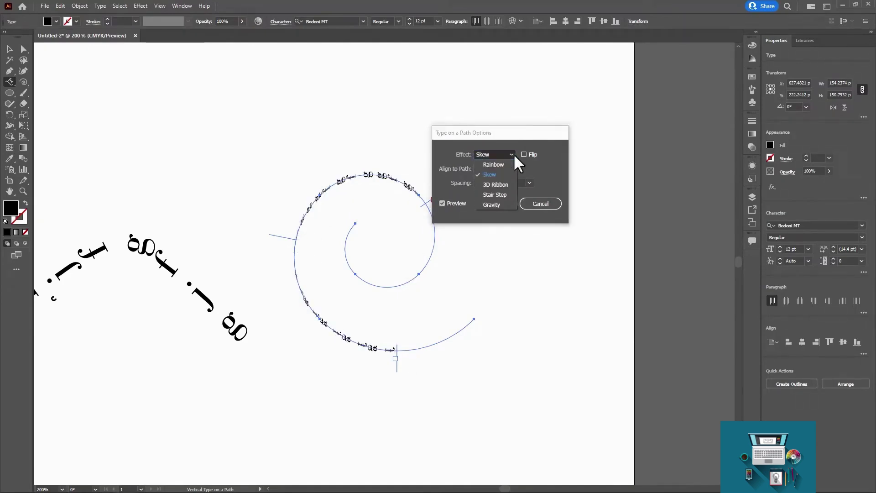
click(502, 202)
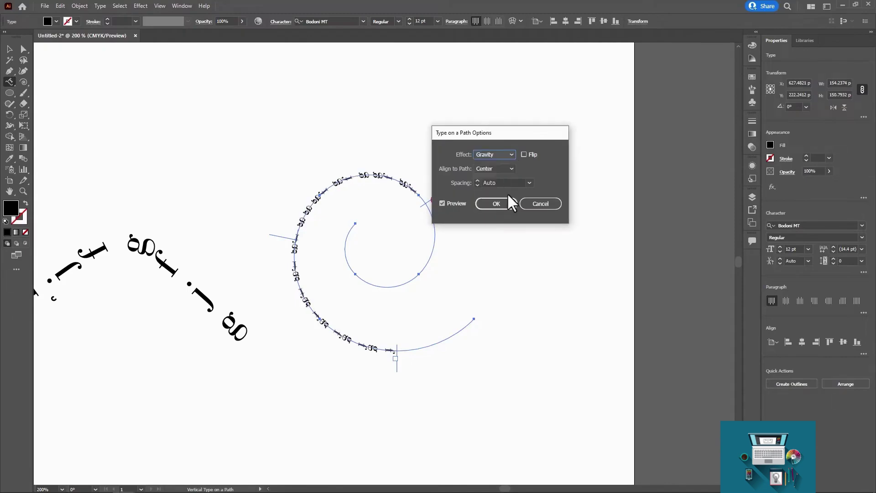
Compare the Ascender, Descender and Center path alignments for the spiral text, then set Align to Path to Baseline.
click(494, 168)
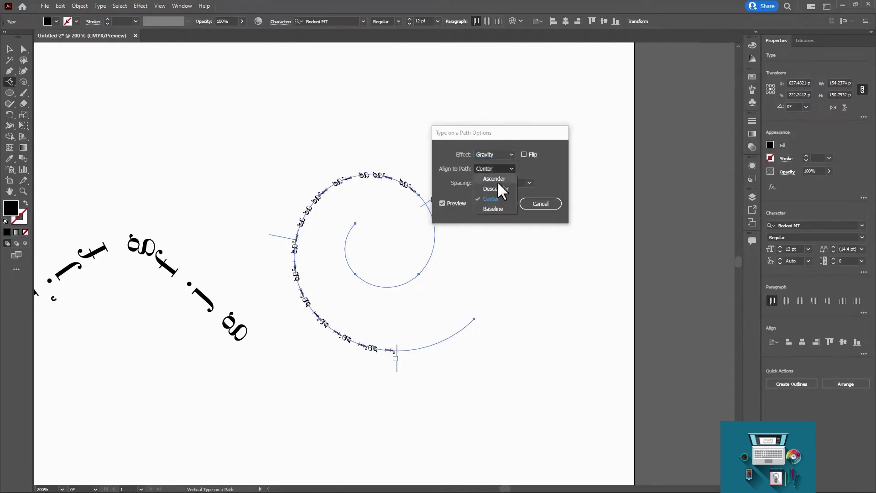
click(498, 179)
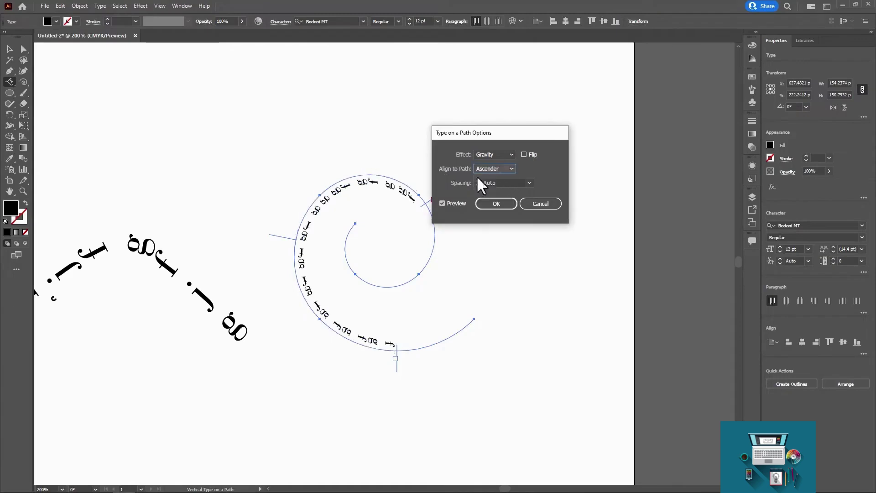
click(500, 168)
click(497, 189)
click(502, 170)
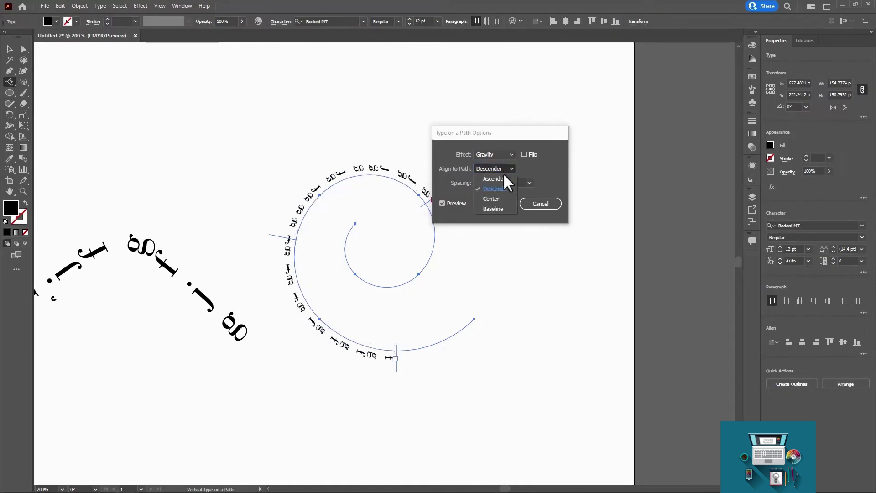
click(500, 198)
click(500, 168)
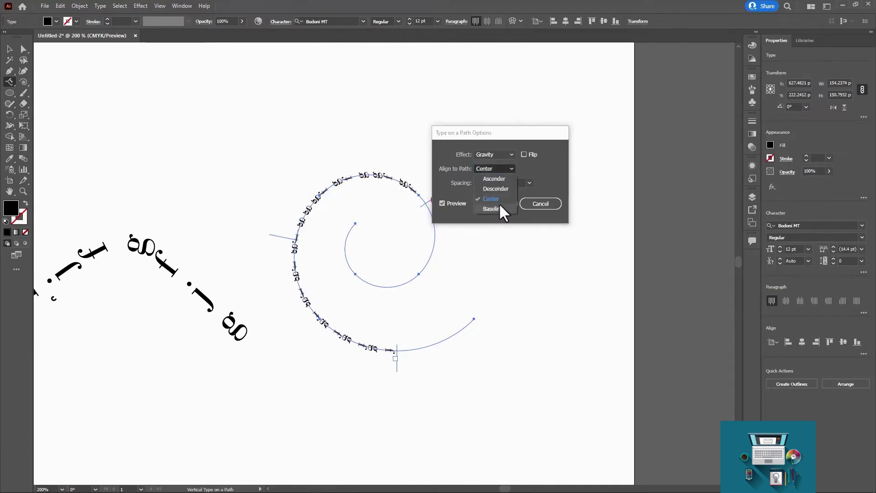
click(499, 209)
Try spacings of 0 pt and 12 pt on the spiral text, then set the spacing to 18 pt.
click(501, 182)
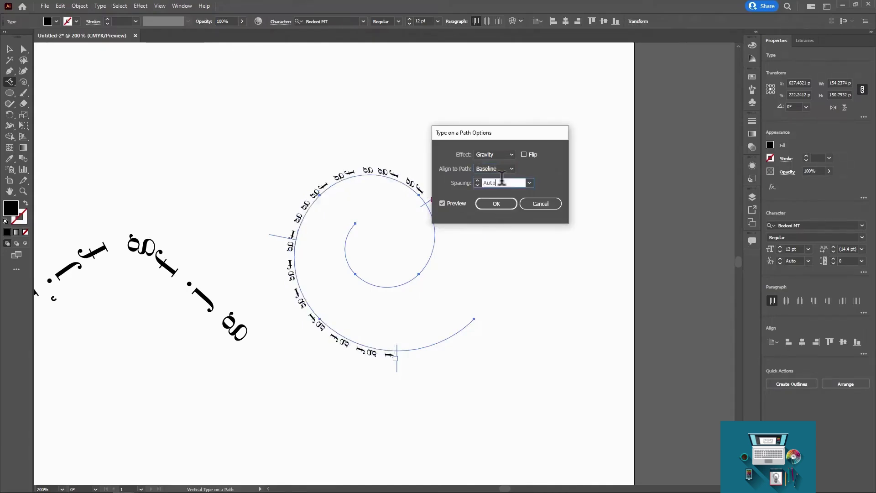
click(529, 183)
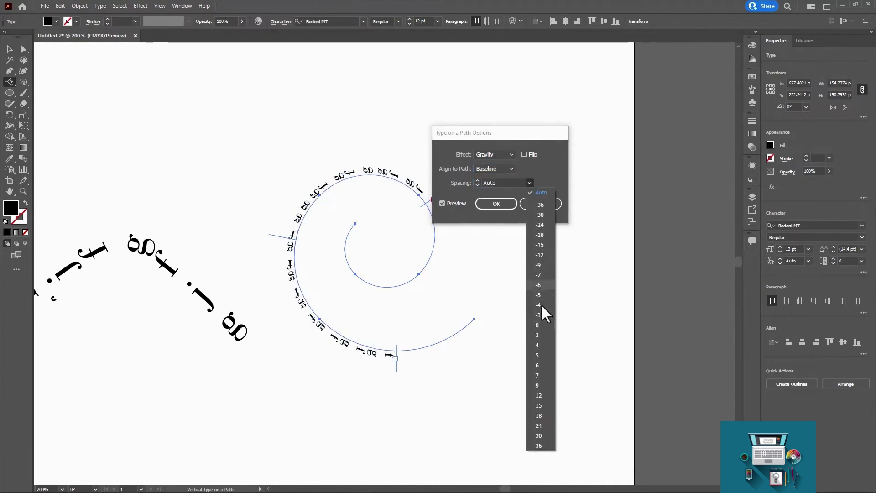
click(538, 324)
click(529, 183)
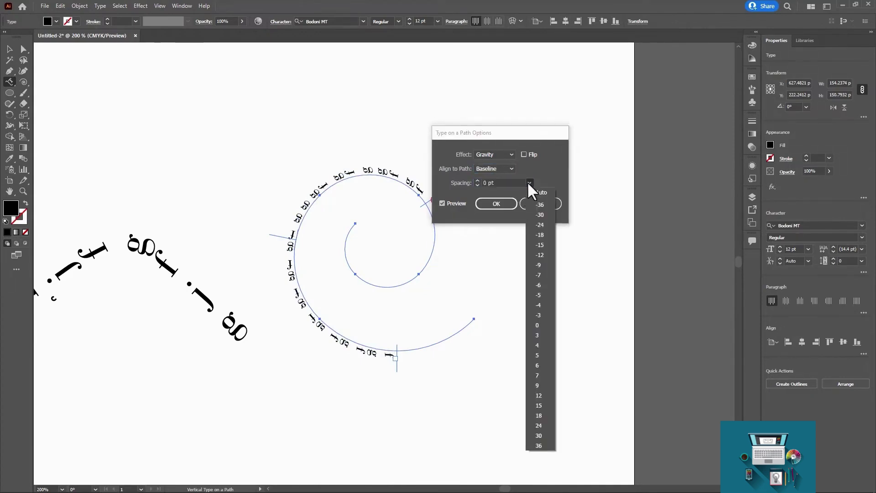
click(540, 395)
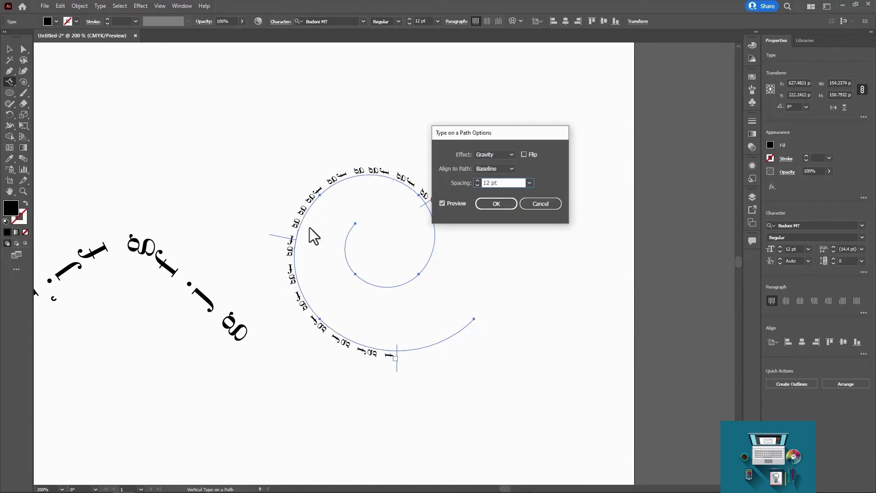
click(529, 183)
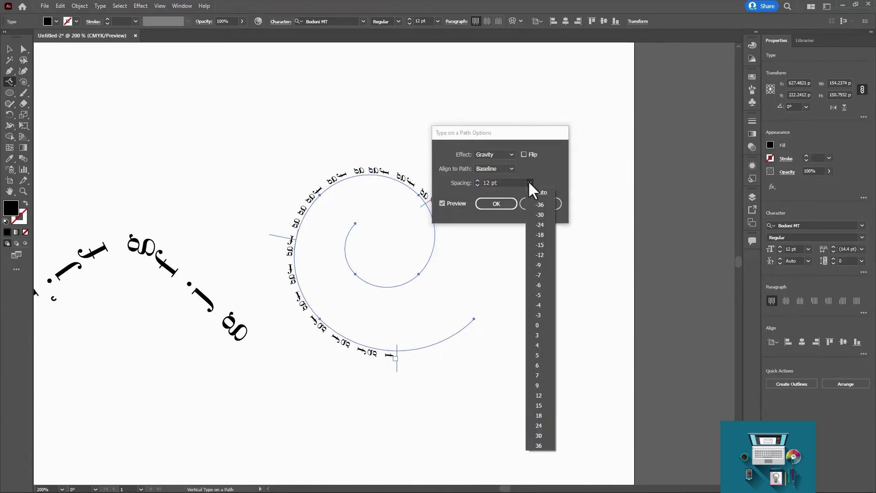
click(540, 413)
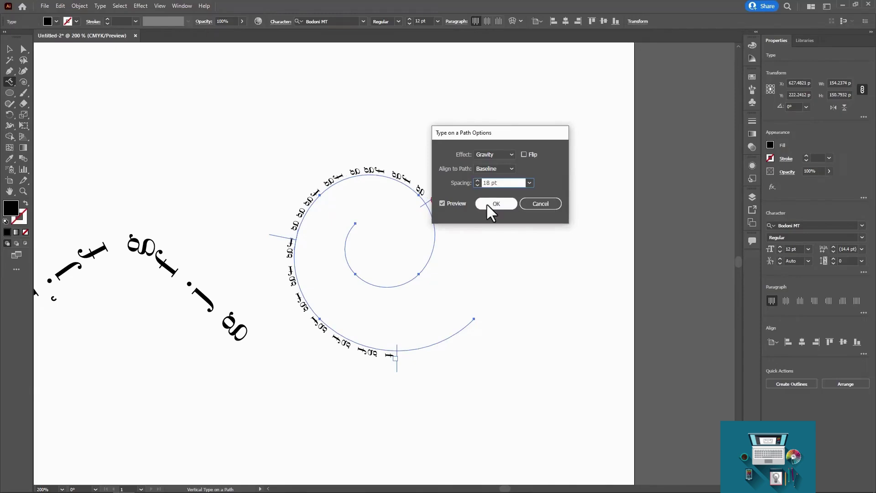
Preview the Flip option on the spiral text, leave it off and apply the path type options.
click(524, 155)
click(524, 154)
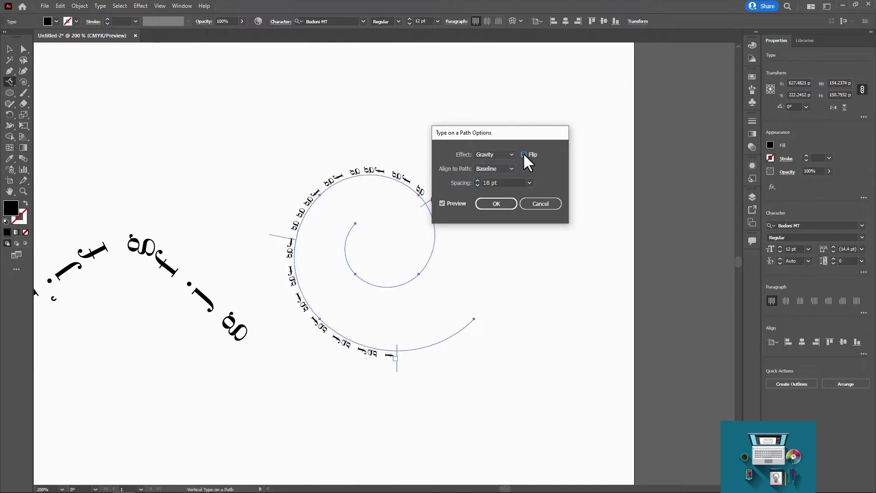
click(524, 155)
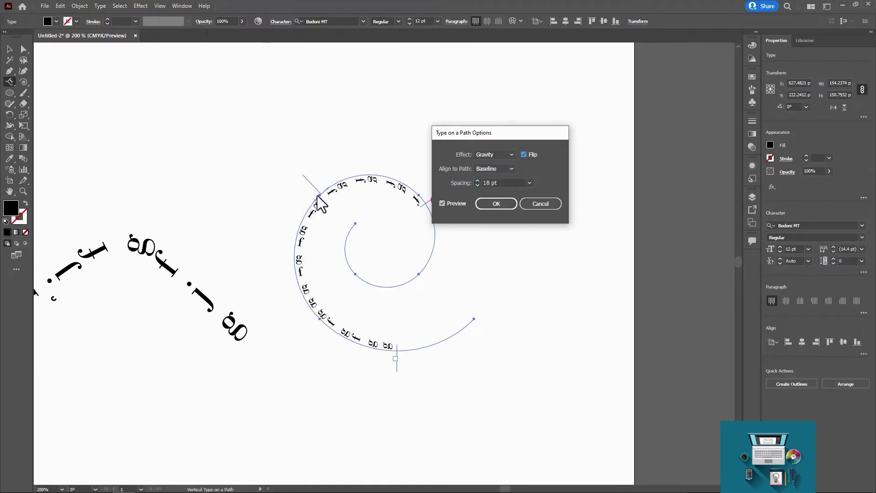
click(524, 154)
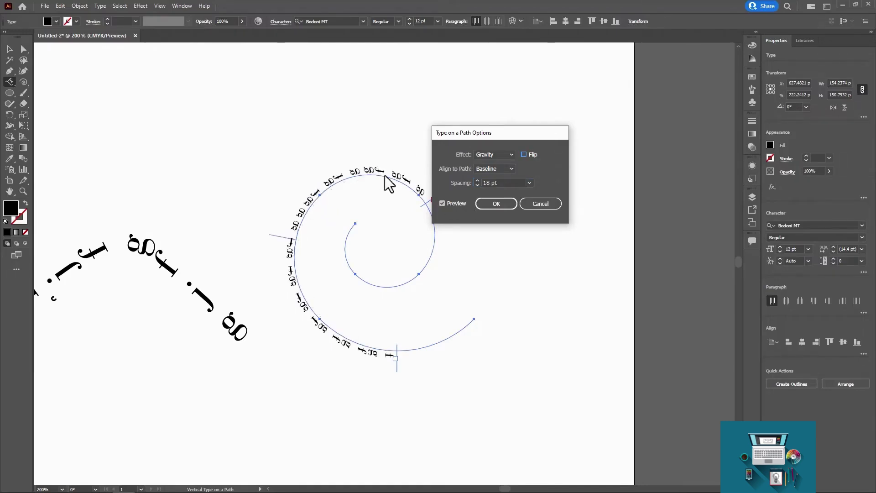
click(483, 204)
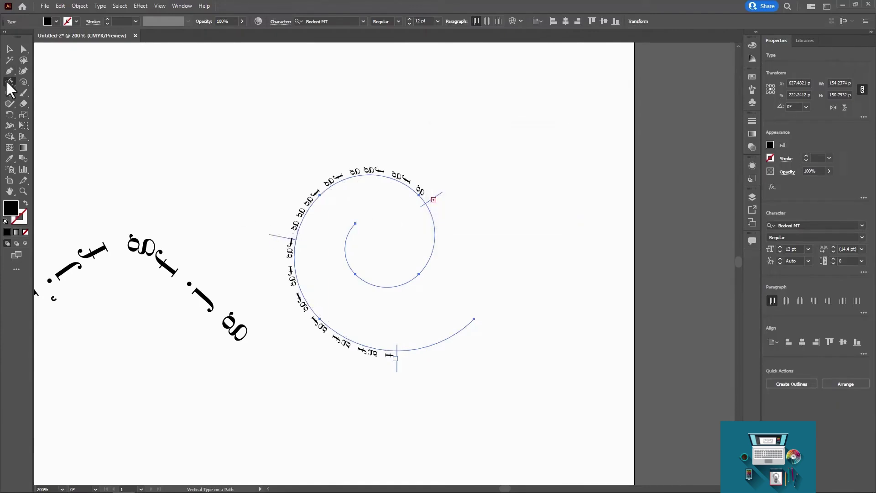
Flip the spiral text to the inside of the curve with its middle bracket and extend the text to the spiral's inner end.
click(9, 49)
drag(277, 236, 307, 248)
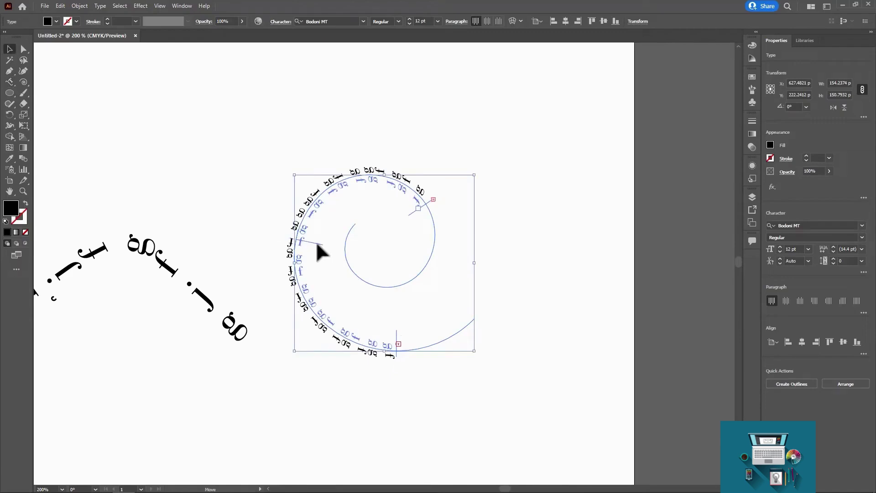
drag(423, 201, 351, 239)
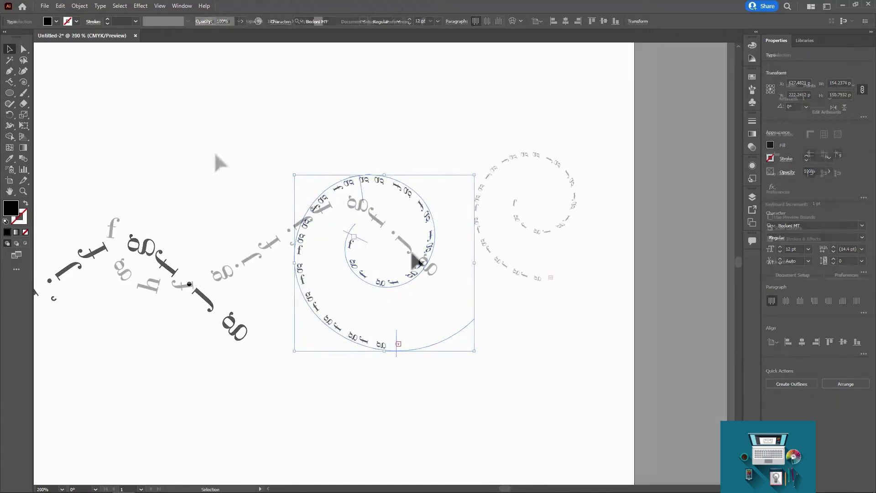
Delete both the wavy and the spiral path type from the artboard.
click(311, 213)
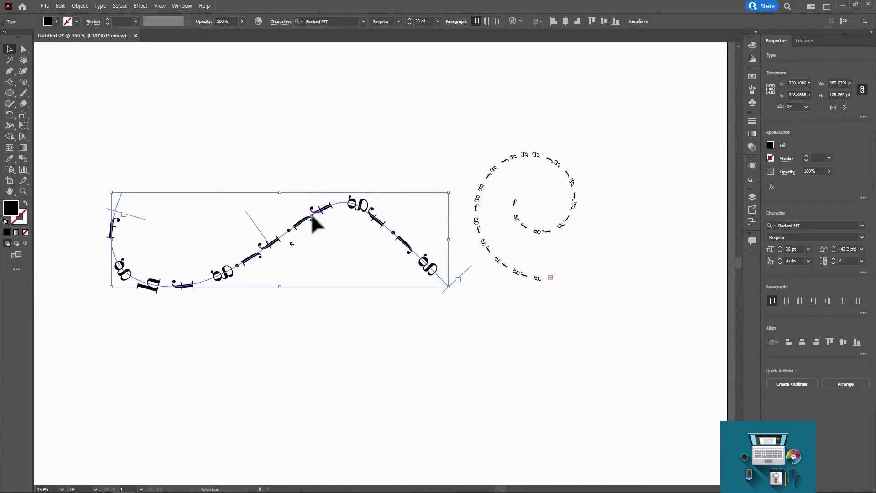
click(296, 120)
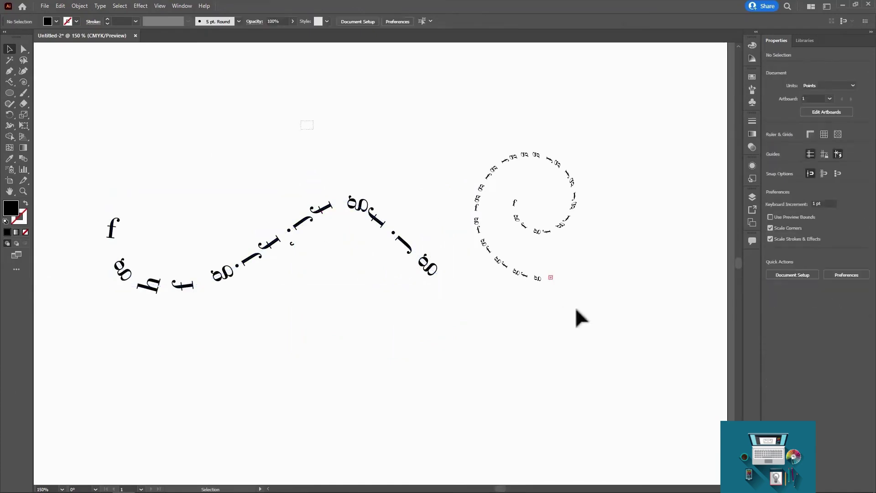
key(ctrl+a)
key(Delete)
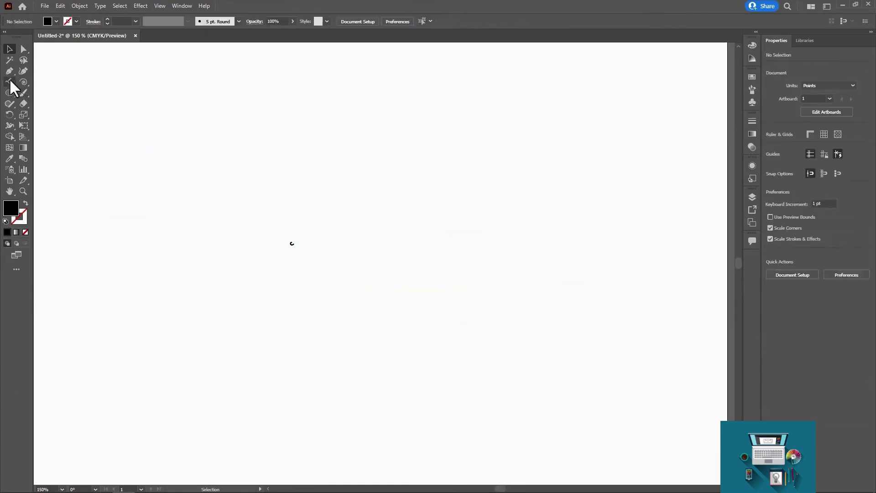
Draw an open wavy path with one trough and one crest using the Pen tool, about 473 pt wide and 200 pt high.
click(10, 80)
click(55, 82)
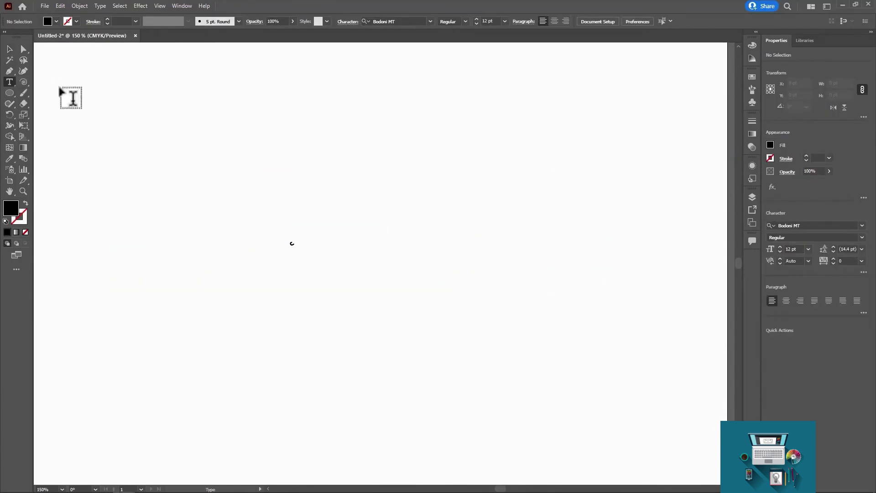
click(9, 71)
click(153, 154)
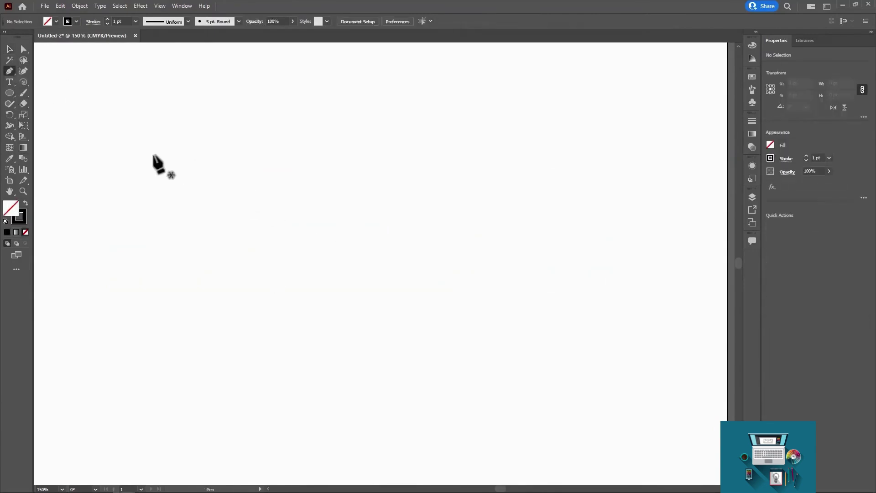
drag(288, 329, 415, 329)
drag(457, 159, 534, 160)
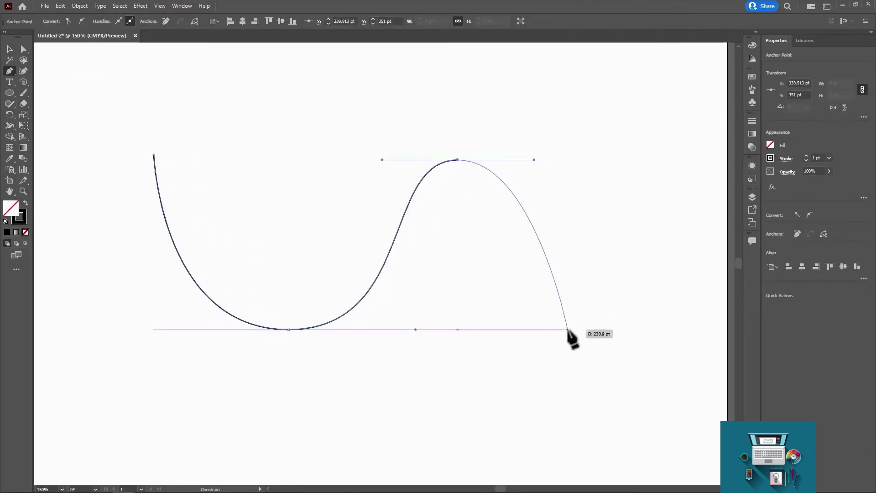
click(567, 329)
Move the wavy path toward the middle of the artboard.
key(v)
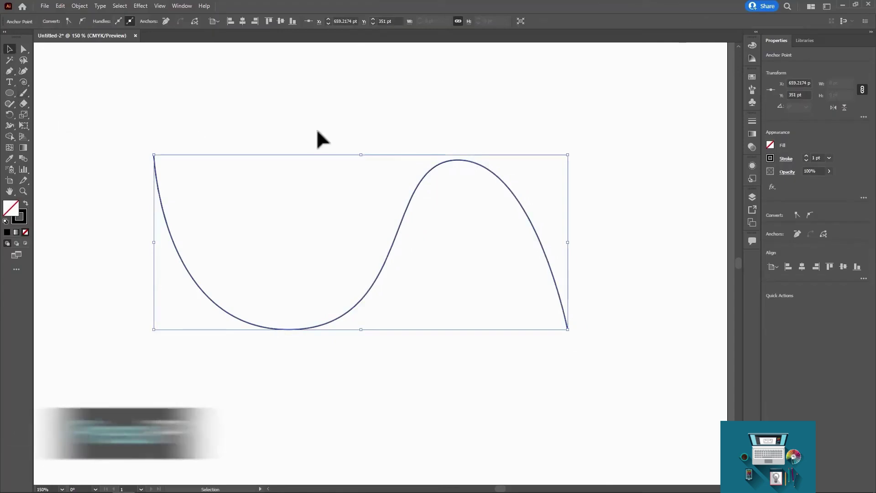
key(ctrl+minus)
key(ctrl+minus)
drag(317, 200, 310, 237)
key(ctrl+plus)
key(ctrl+plus)
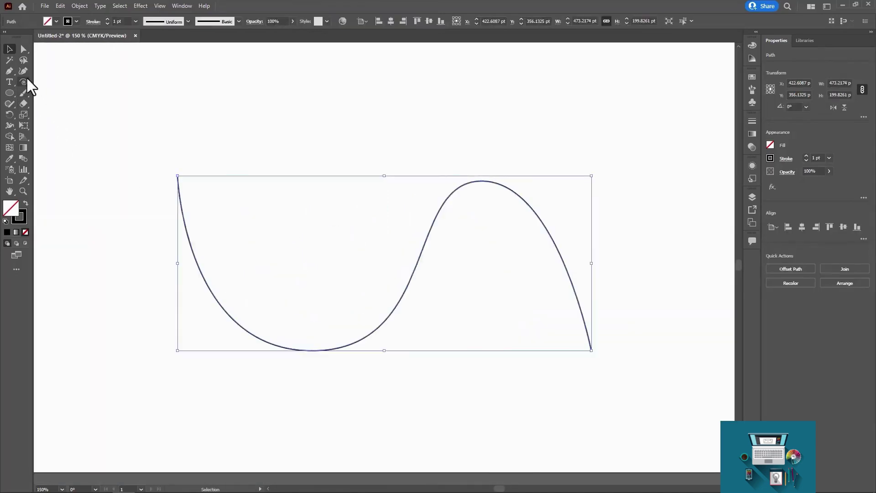
Draw a spiral and scale it to about 180 by 176 pt, nested in the trough of the wavy path.
click(23, 82)
drag(321, 92, 372, 136)
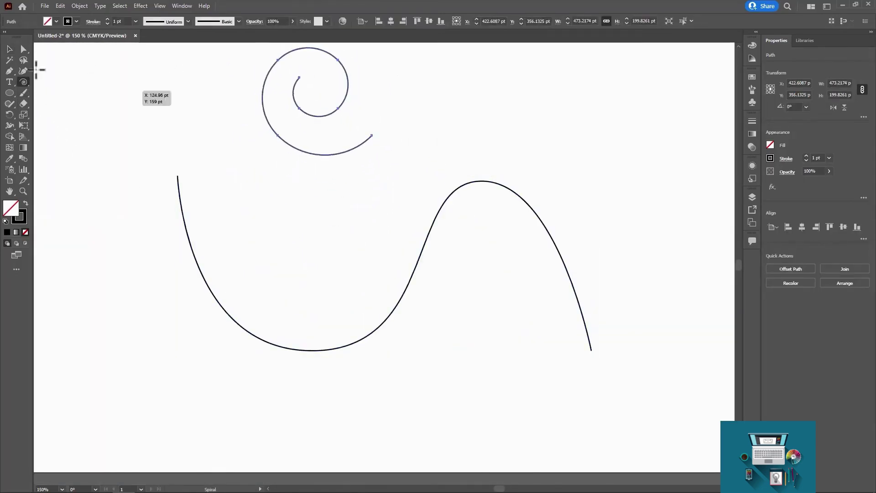
click(10, 49)
drag(343, 99, 320, 174)
mouse_move(349, 123)
mouse_down()
mouse_move(389, 100)
mouse_move(372, 99)
mouse_up()
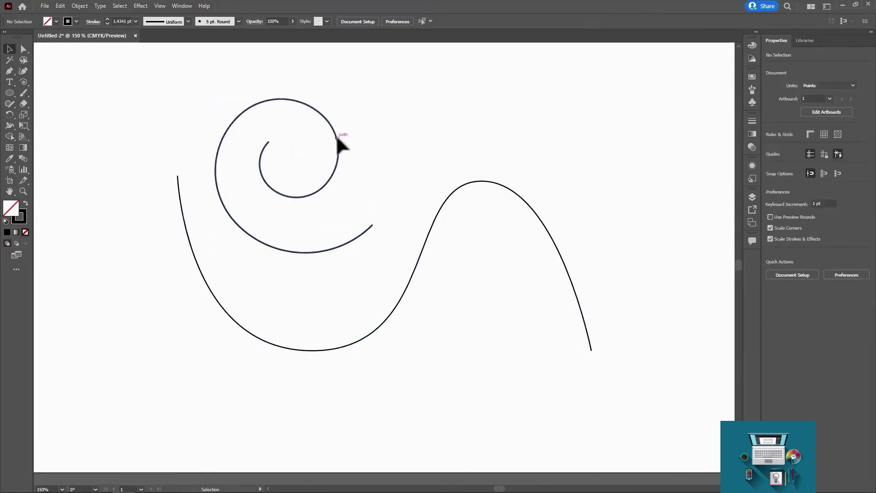
drag(341, 141, 355, 156)
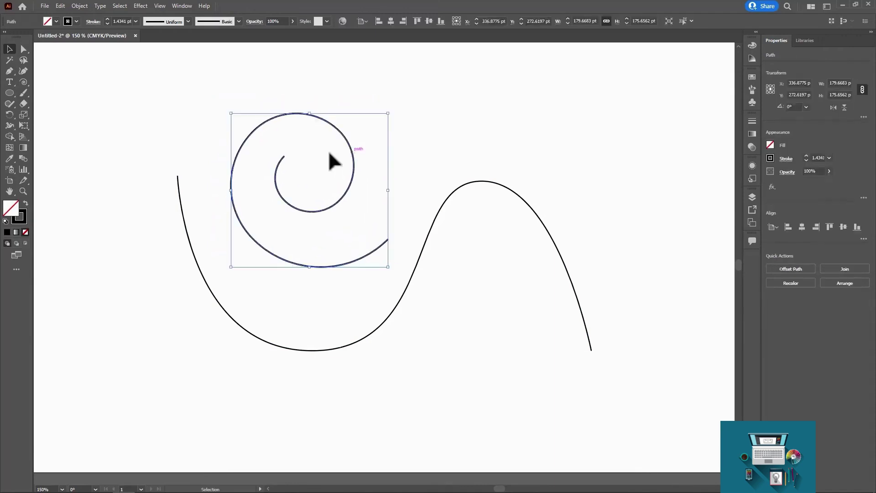
Add horizontal placeholder text along the spiral with the Type on a Path tool, starting near its outer end.
click(9, 82)
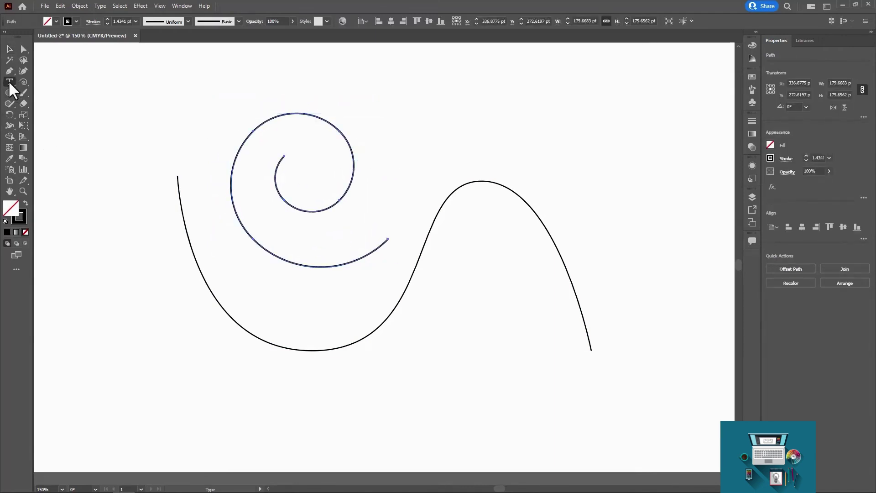
click(9, 82)
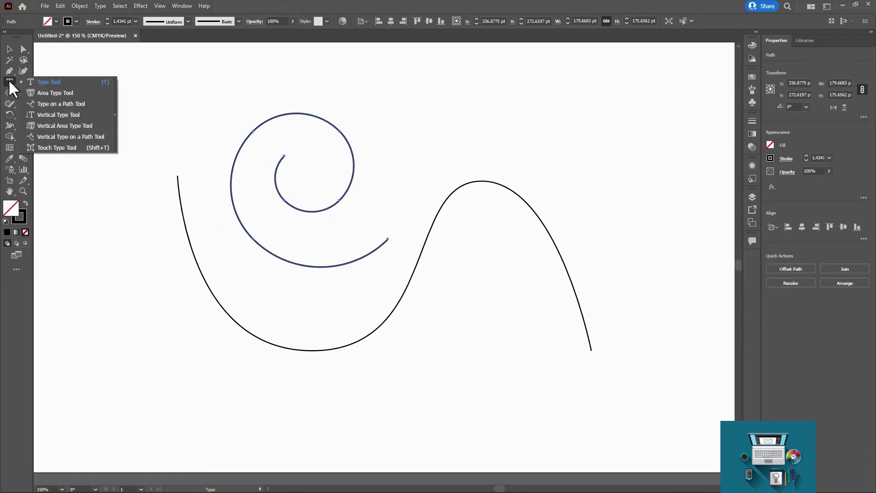
click(91, 103)
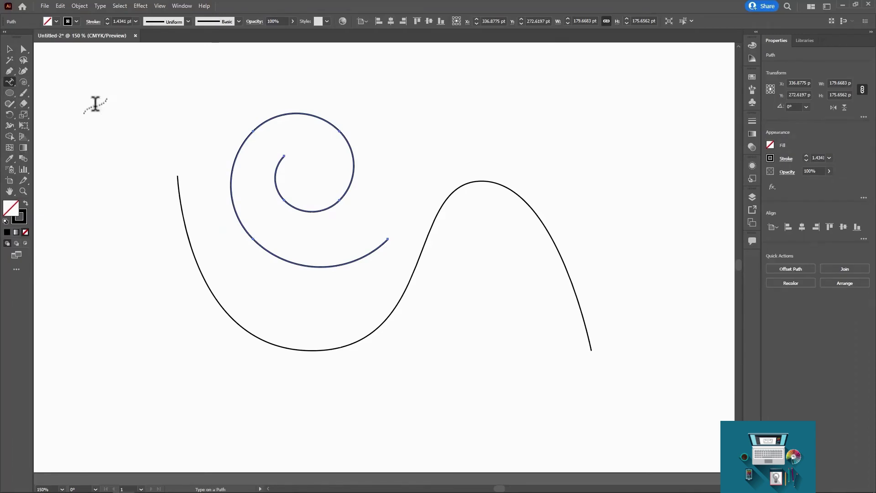
click(377, 247)
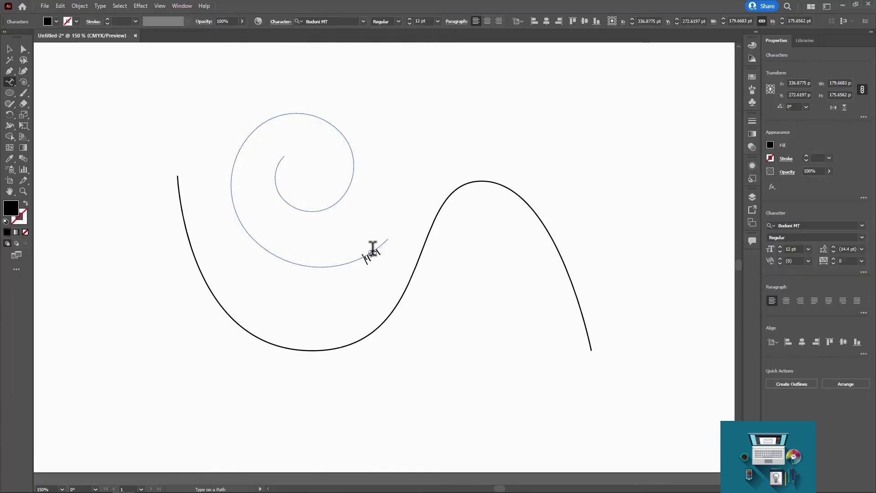
text(kghkghkfghkfghgh)
text(kghjfghjfghkfghkhfhjfijf hifghjfghjfkhfhjgfhfghkh)
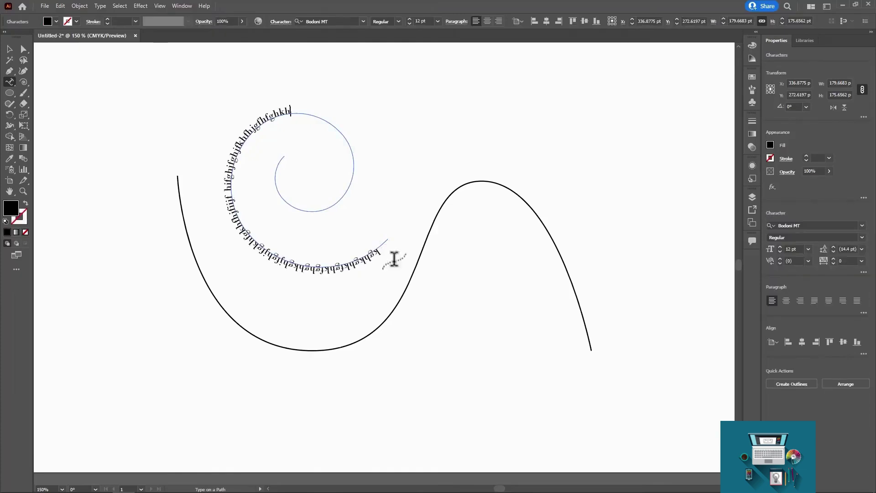
Set the font size of all the text on the spiral to 21 pt.
click(345, 275)
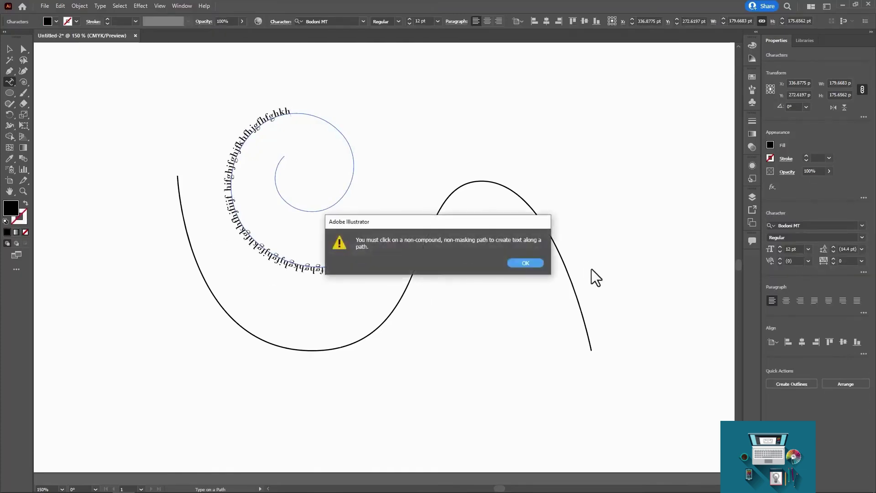
click(524, 262)
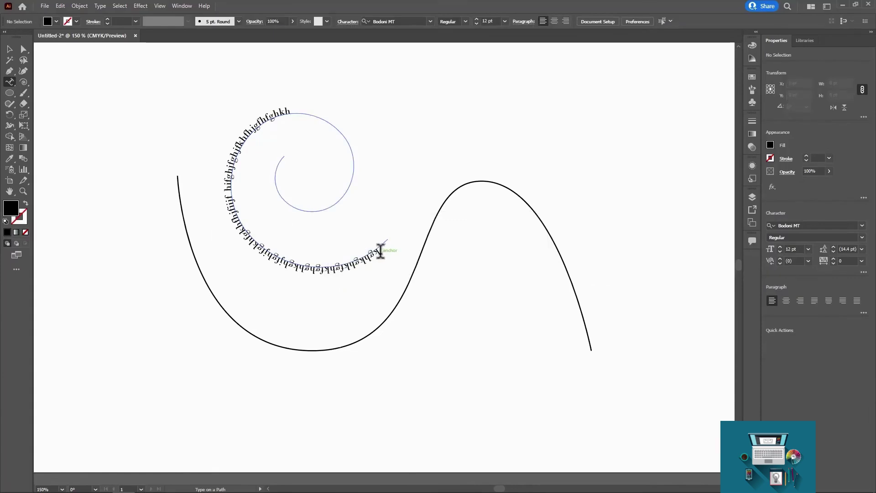
drag(381, 251, 479, 40)
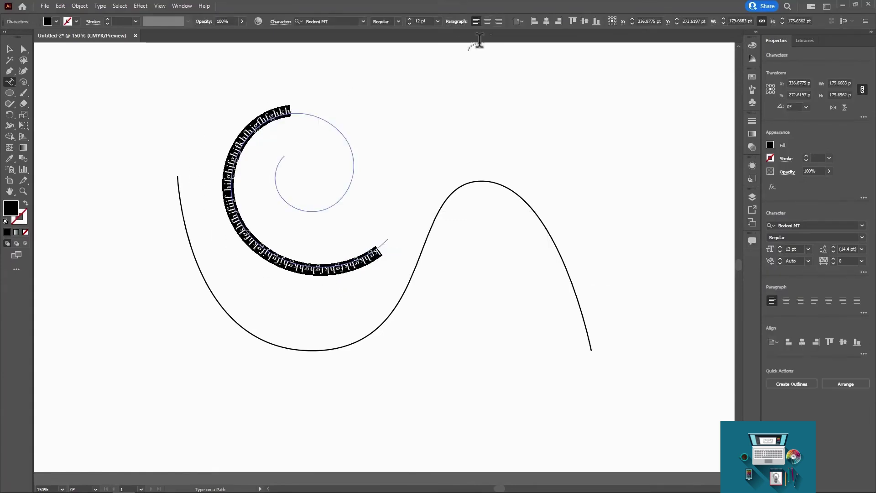
click(437, 20)
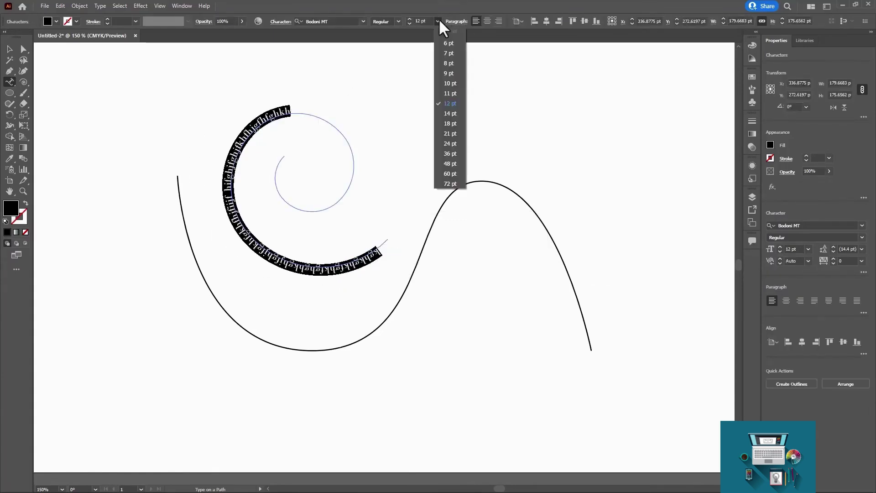
click(453, 132)
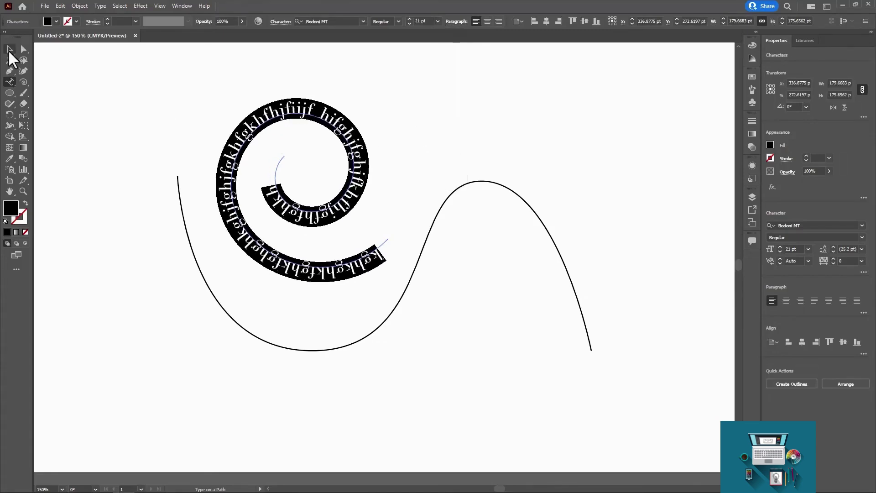
click(7, 49)
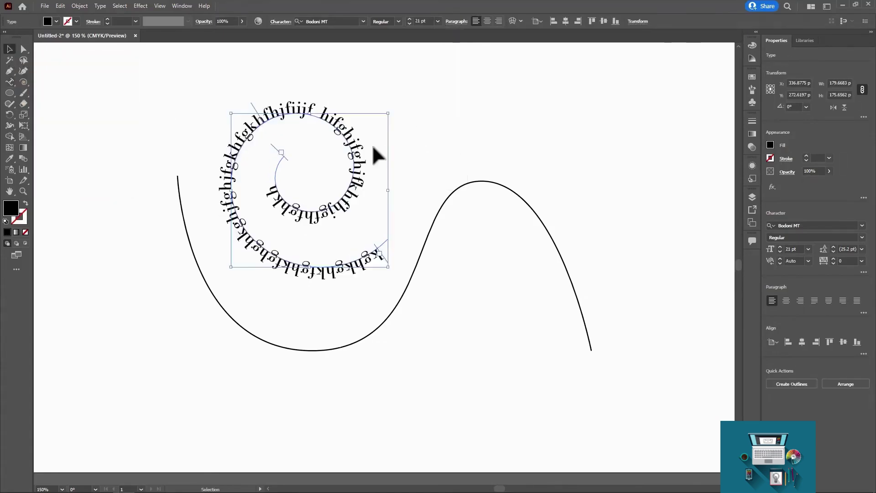
Add horizontal placeholder text along the whole wavy path with the Type on a Path tool, starting near its upper-left end.
key(ctrl+equal)
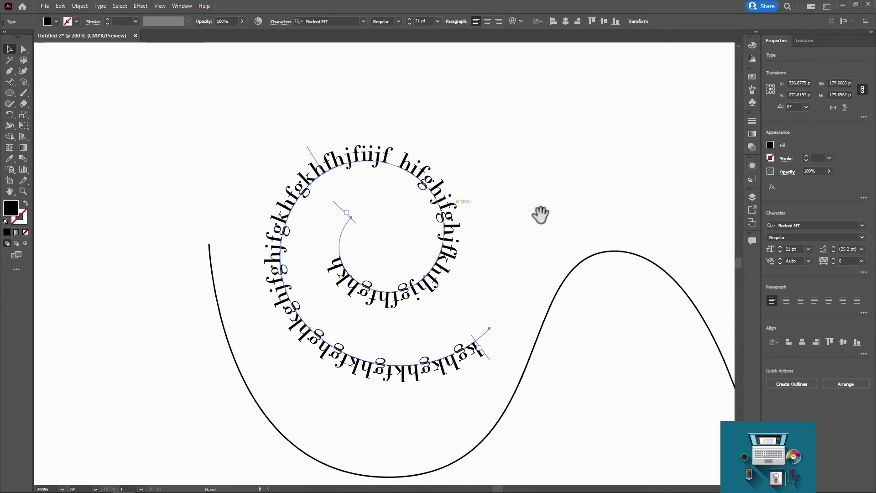
drag(537, 213, 517, 152)
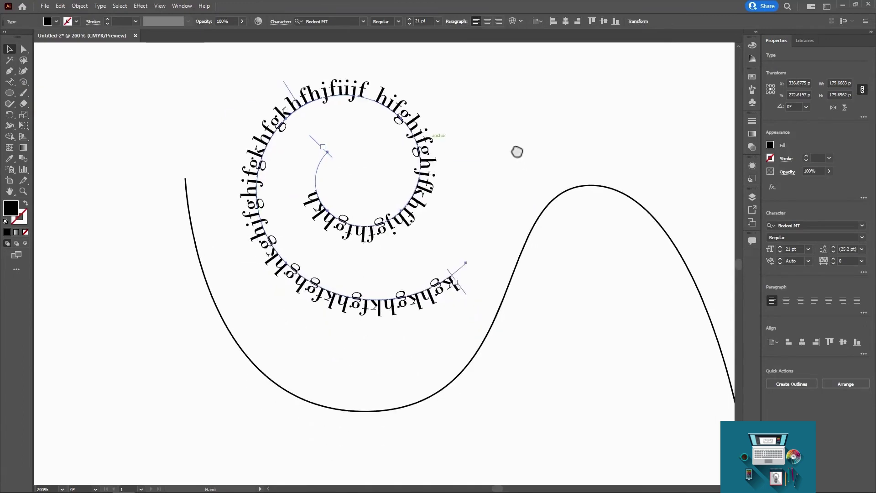
click(186, 204)
click(10, 82)
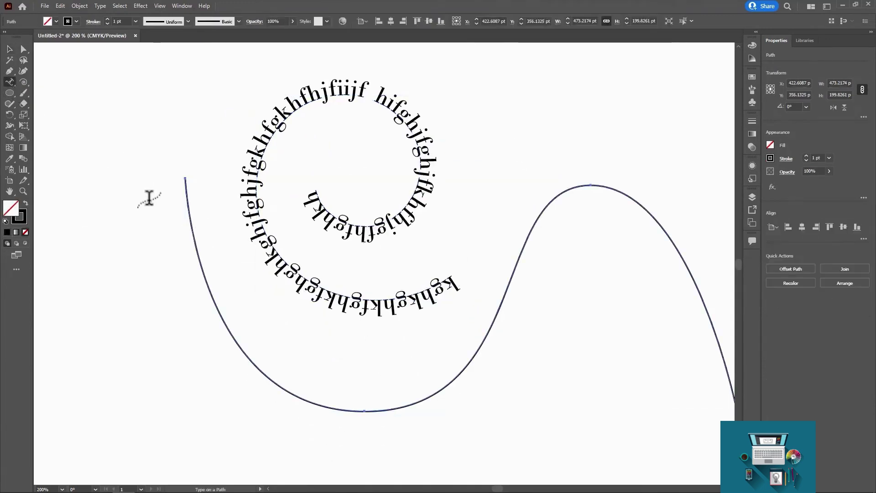
click(187, 188)
text(glkfgkhmfkhfkh kjfhjgfmhfg hfghfkhlfkhfglkhlkhkfhlfhfglhflhfl;hlfhl;fhlfhlfghl;gfhlfh)
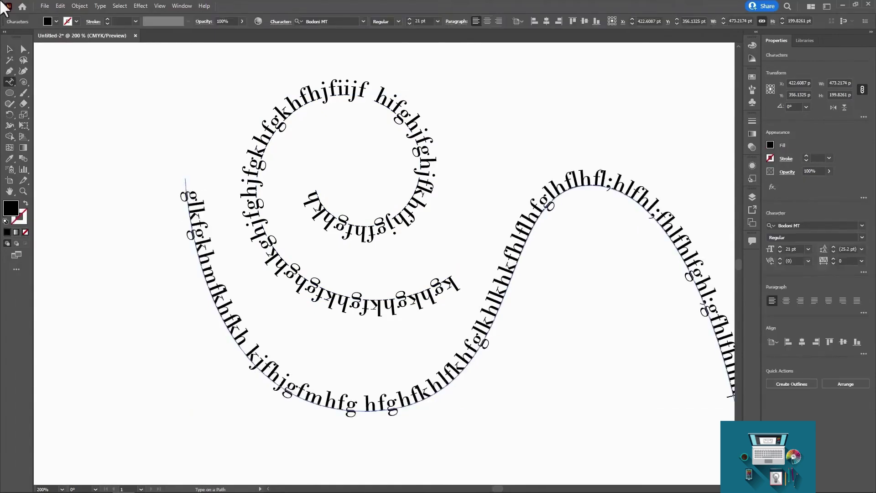
key(ctrl+minus)
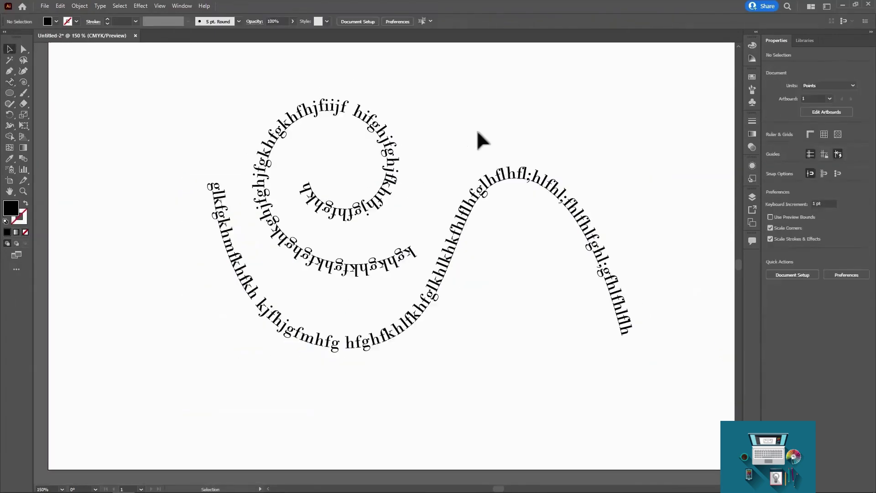
key(Escape)
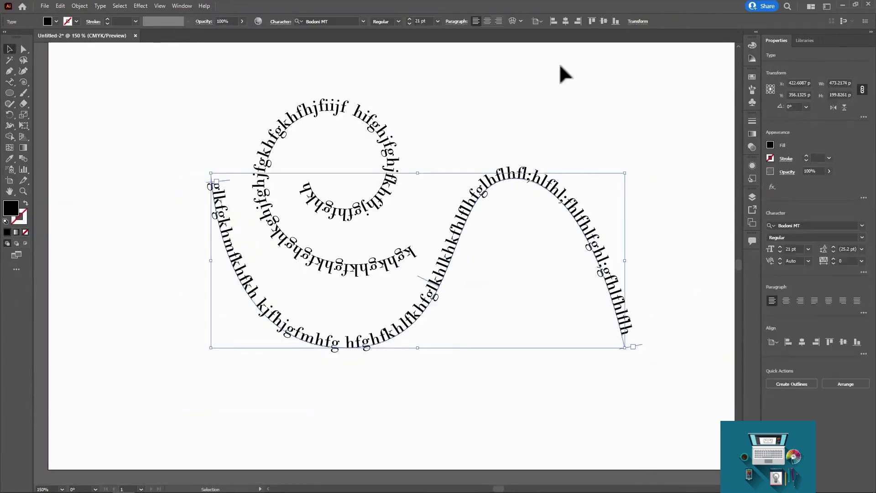
Examine how the text follows the wavy path and the spiral, close up and in full view.
click(521, 21)
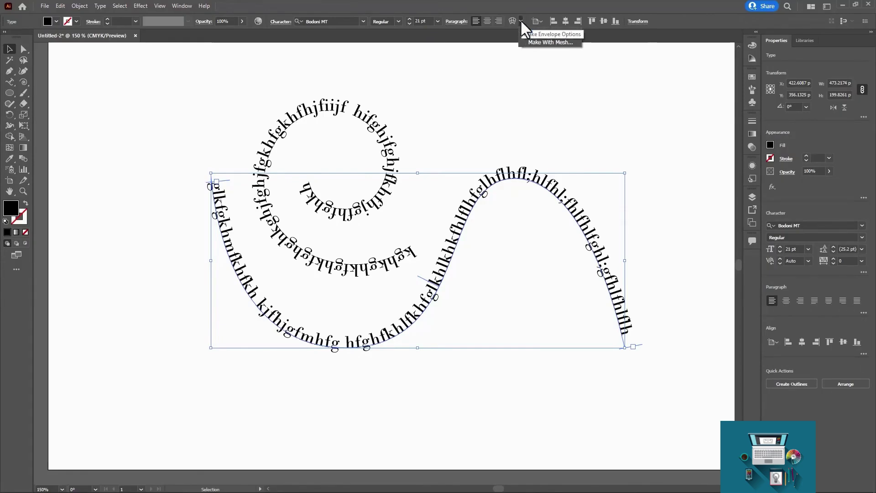
click(520, 20)
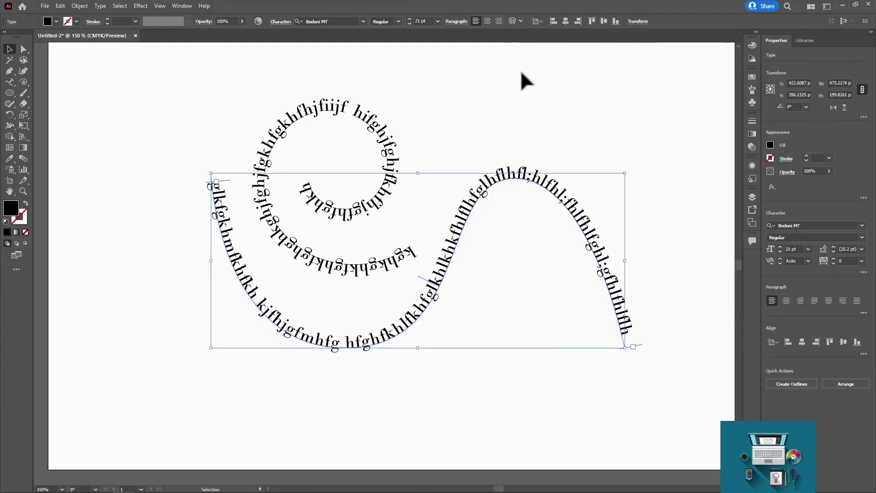
key(ctrl+minus)
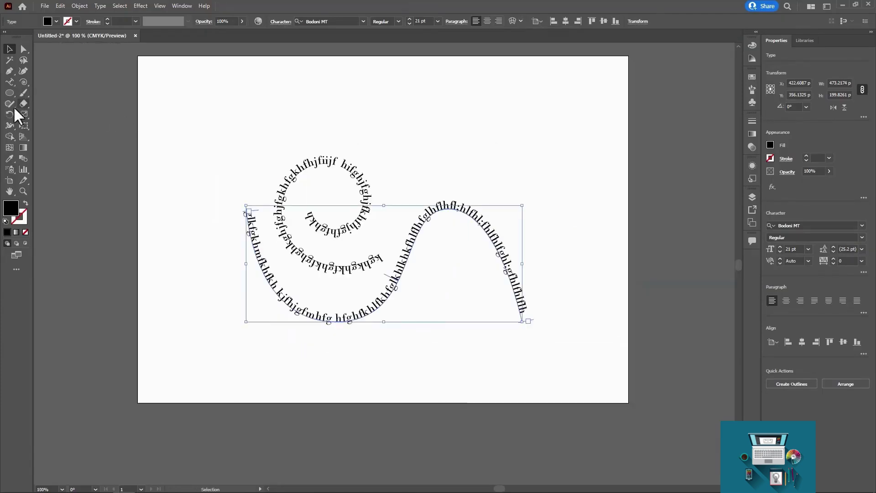
click(319, 122)
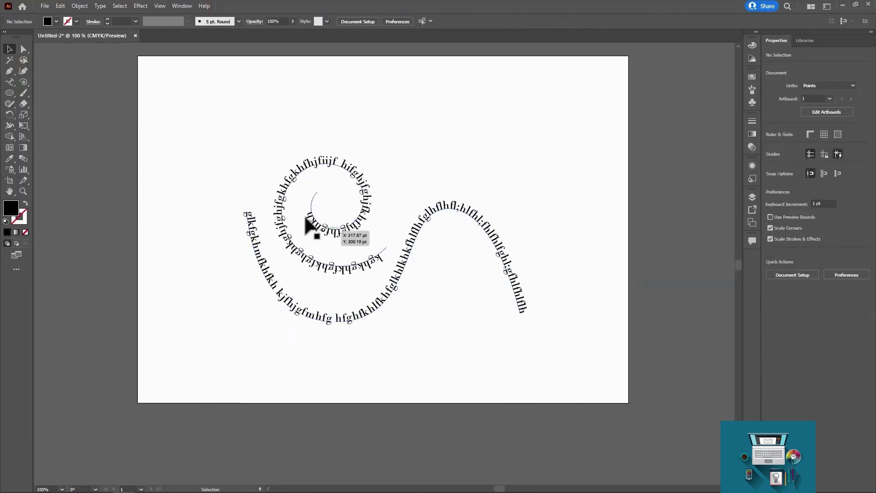
click(254, 222)
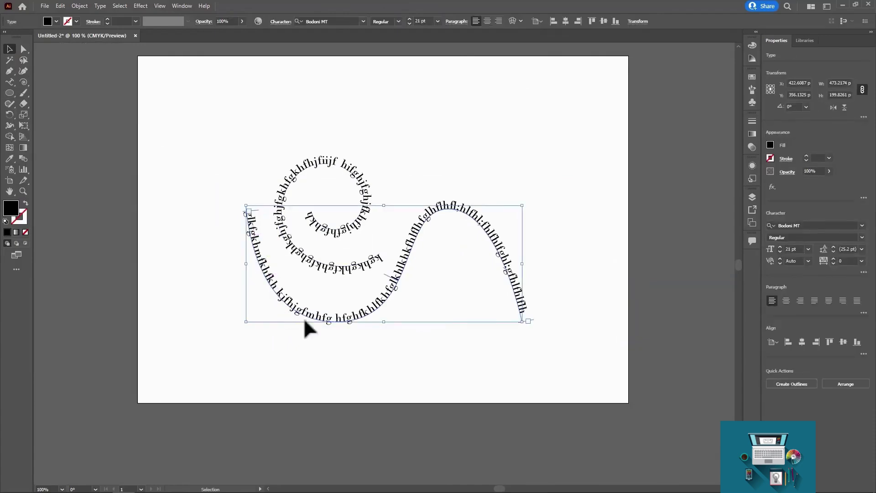
scroll(438, 199, up, 2)
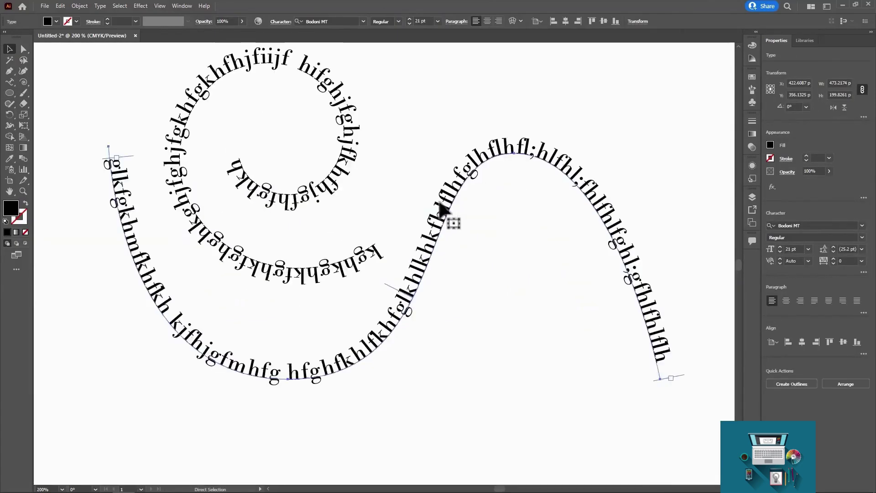
scroll(439, 205, up, 1)
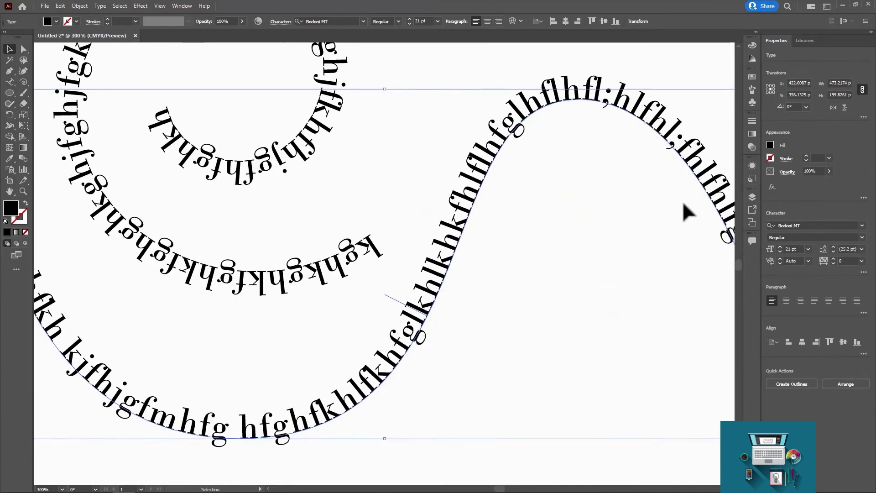
scroll(589, 269, down, 2)
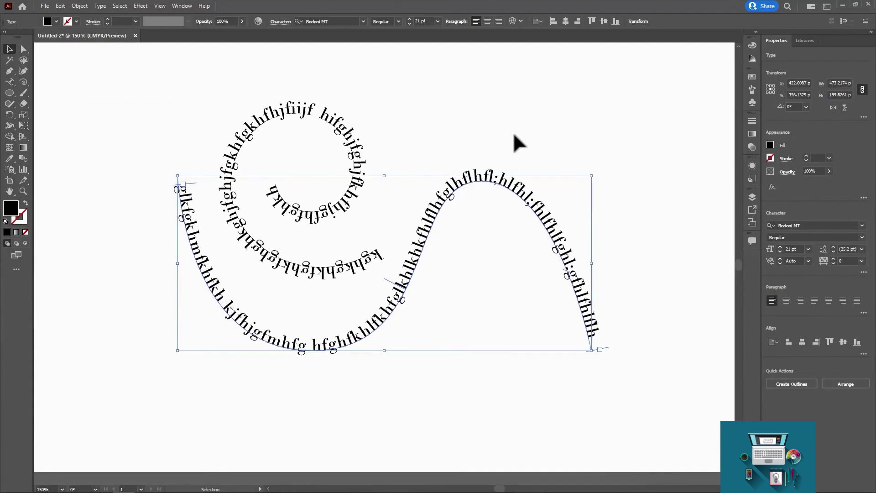
click(514, 135)
click(512, 183)
Reposition the spiral's text along its path by its brackets and flip it to the inner side of the curve.
click(343, 131)
key(ctrl+plus)
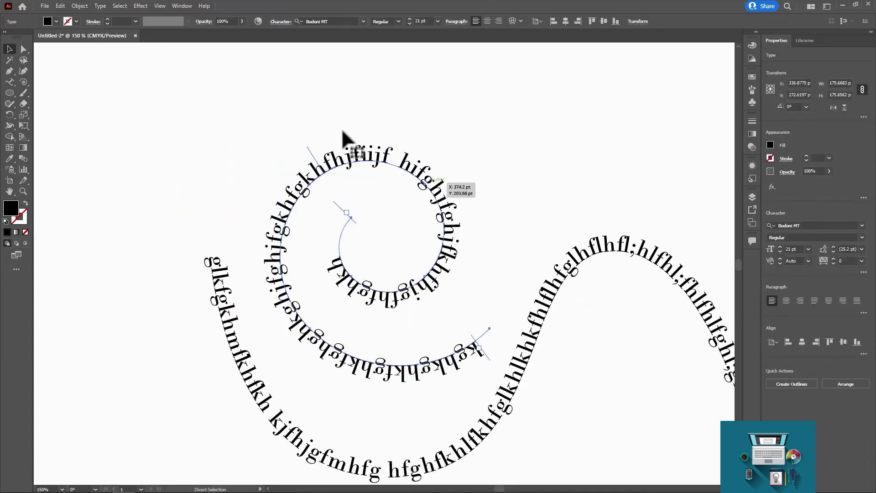
click(24, 49)
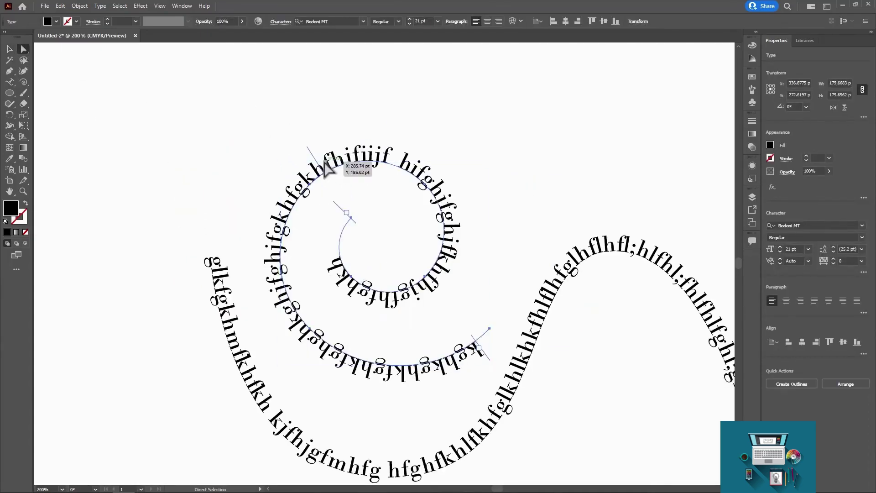
drag(313, 172, 368, 180)
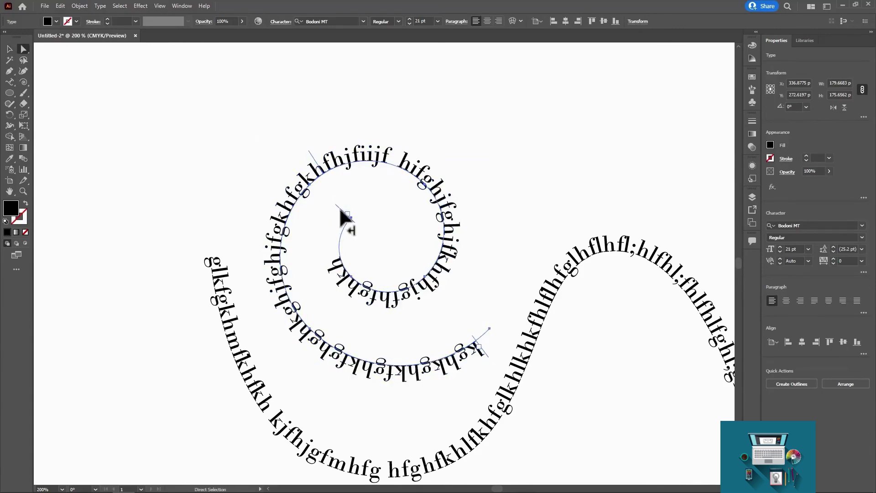
mouse_move(340, 210)
mouse_down()
mouse_move(326, 241)
mouse_move(330, 262)
mouse_move(363, 298)
mouse_move(432, 293)
mouse_move(489, 351)
mouse_move(454, 363)
mouse_move(367, 365)
mouse_move(333, 321)
mouse_move(427, 352)
mouse_move(360, 338)
mouse_move(297, 172)
mouse_move(334, 200)
mouse_move(307, 181)
mouse_up()
Set the Type on a Path effect of the spiral's text to Stair Step with the preview turned on.
double_click(10, 83)
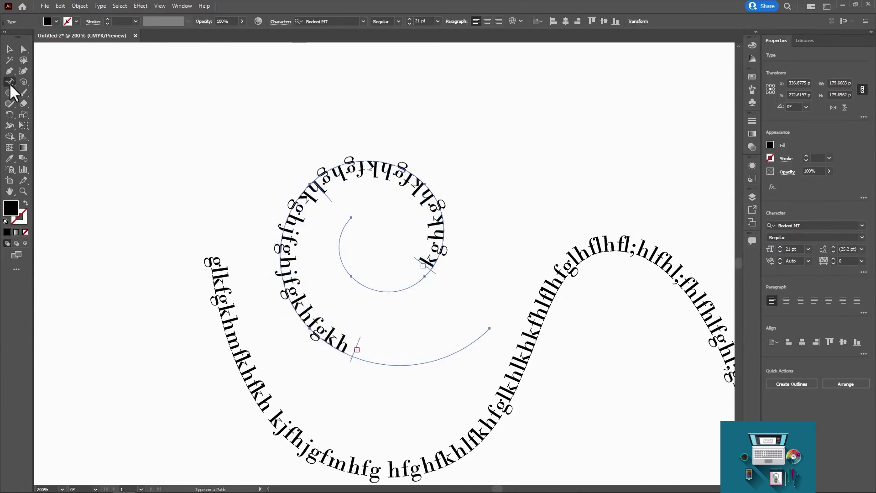
drag(511, 136, 564, 113)
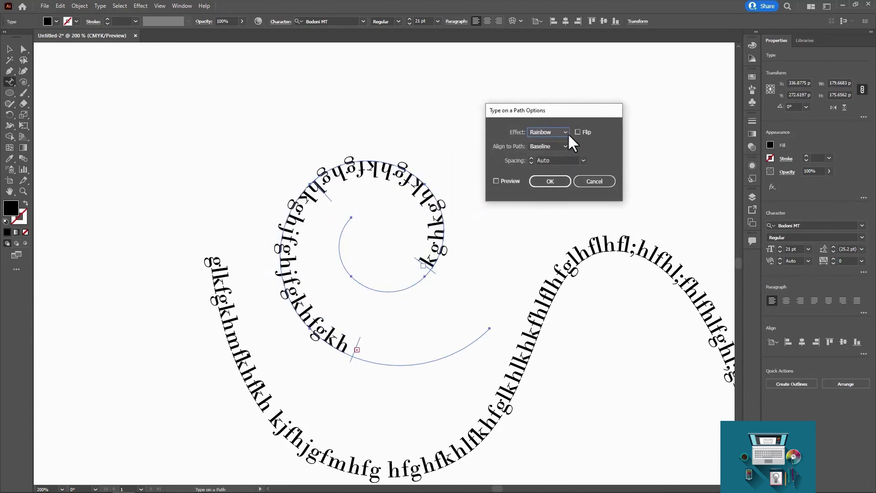
click(566, 132)
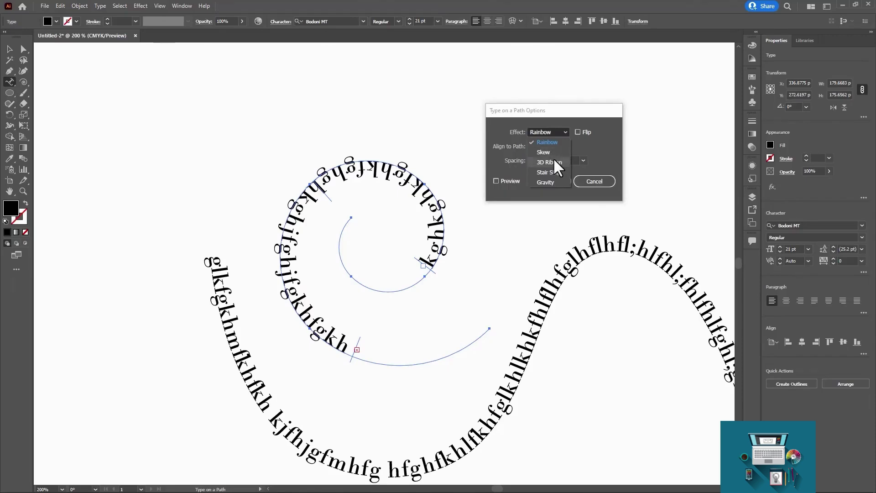
click(557, 173)
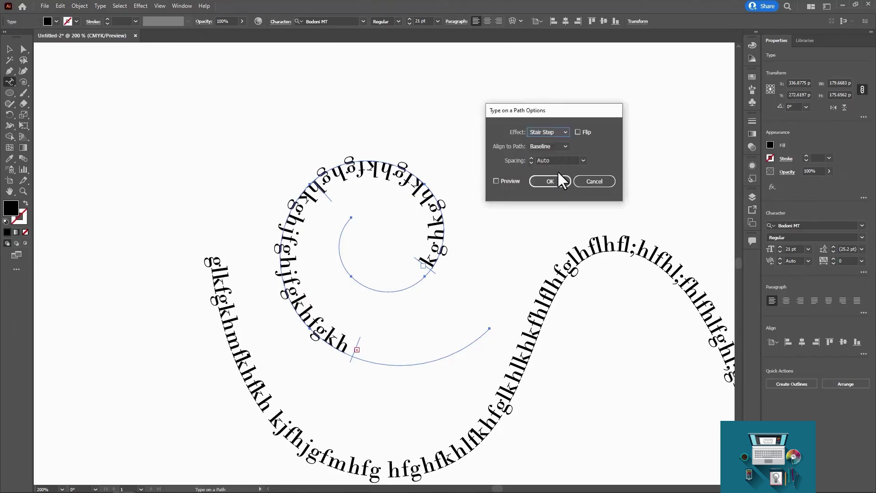
click(496, 181)
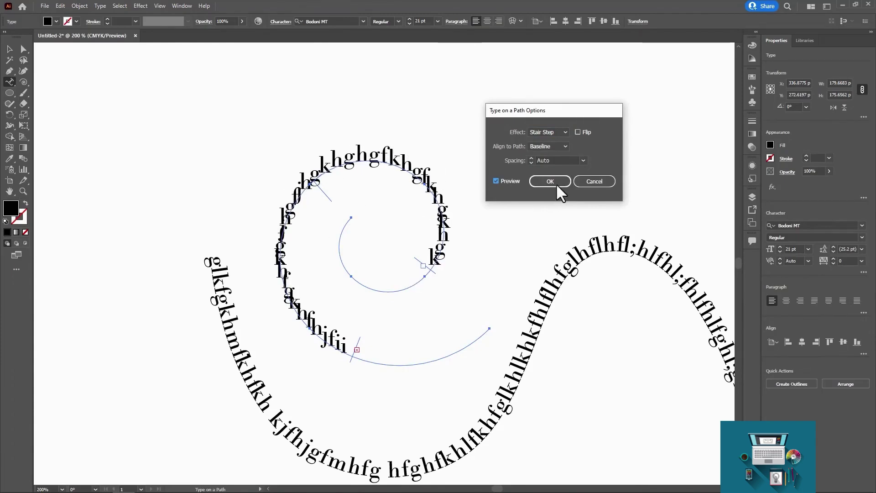
Try Center and settle on Descender for the spiral text's alignment to the path, briefly toggling Flip on and off.
click(560, 151)
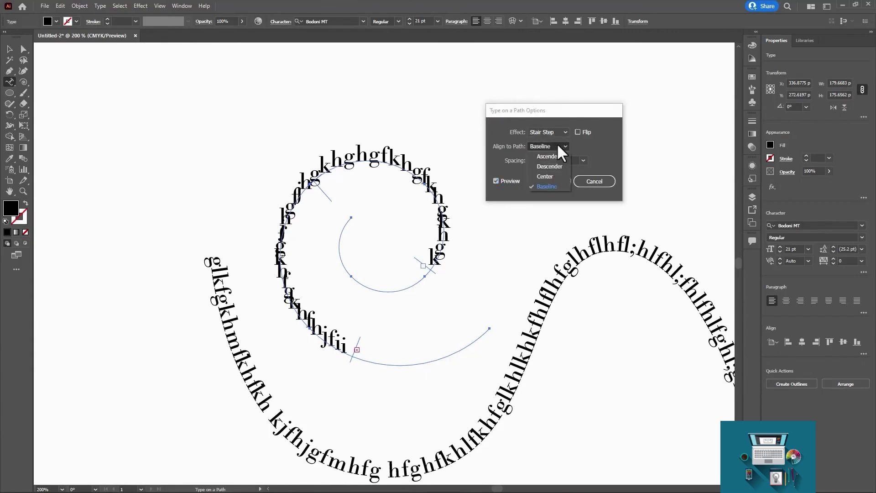
click(552, 175)
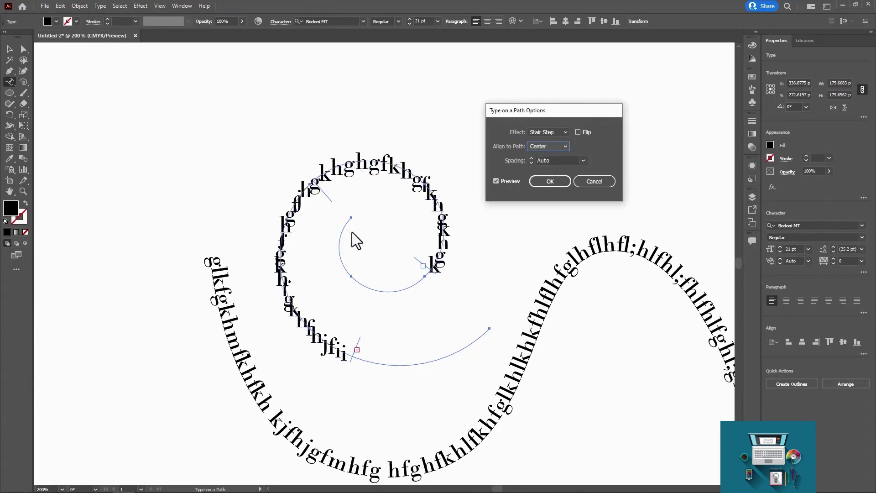
click(563, 150)
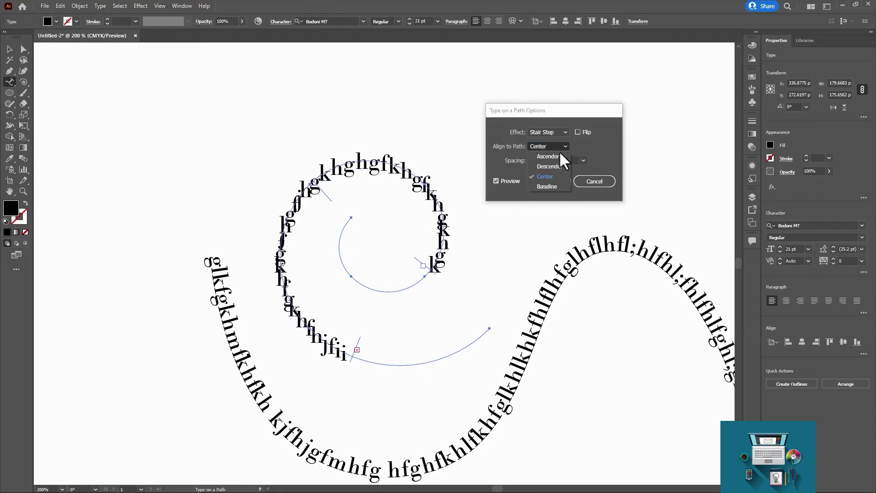
click(547, 166)
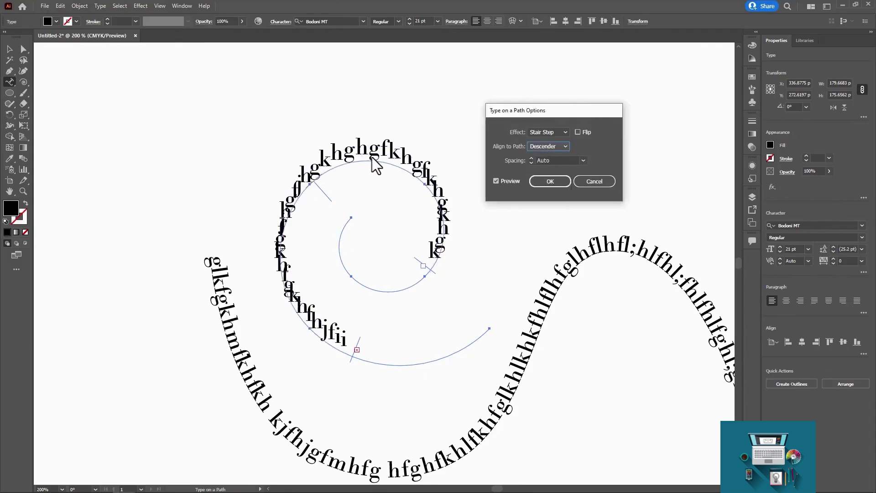
click(578, 132)
click(578, 132)
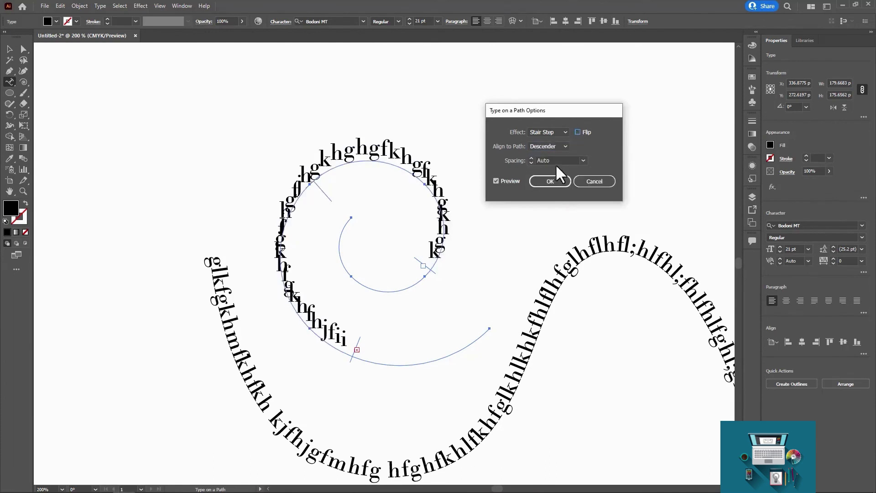
Set the spiral text's path spacing to 24 pt and apply the Type on a Path options.
click(583, 161)
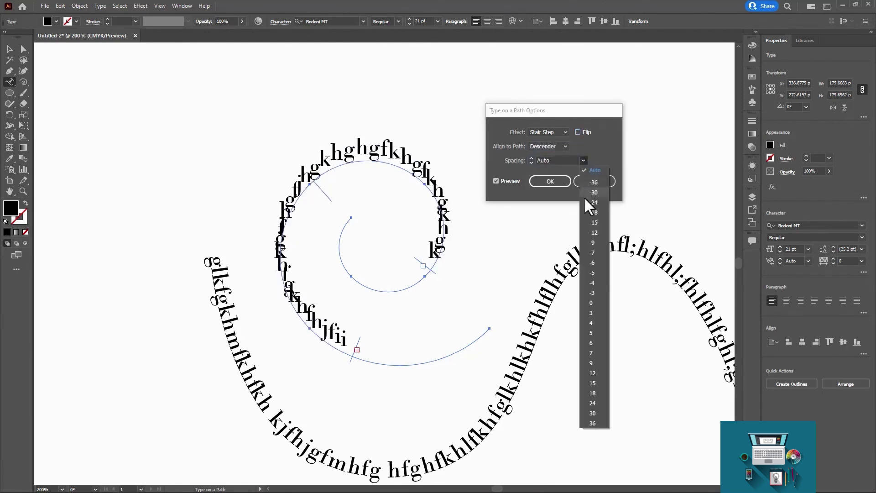
click(588, 401)
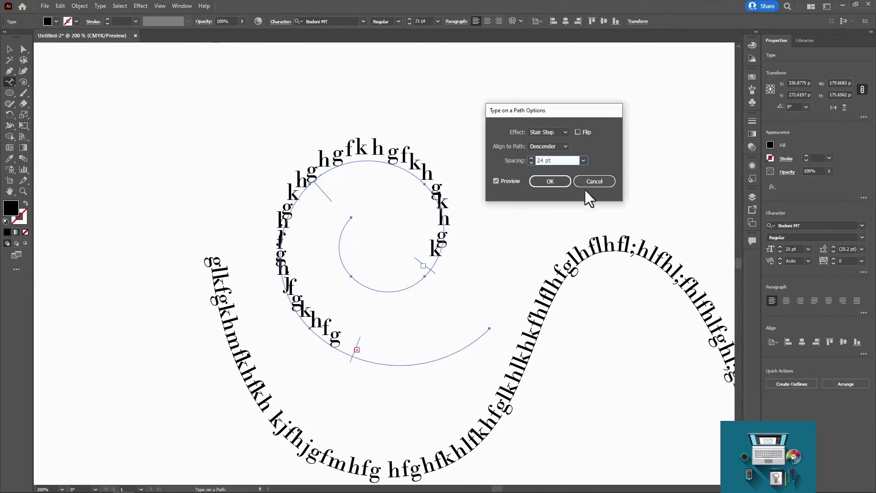
click(549, 182)
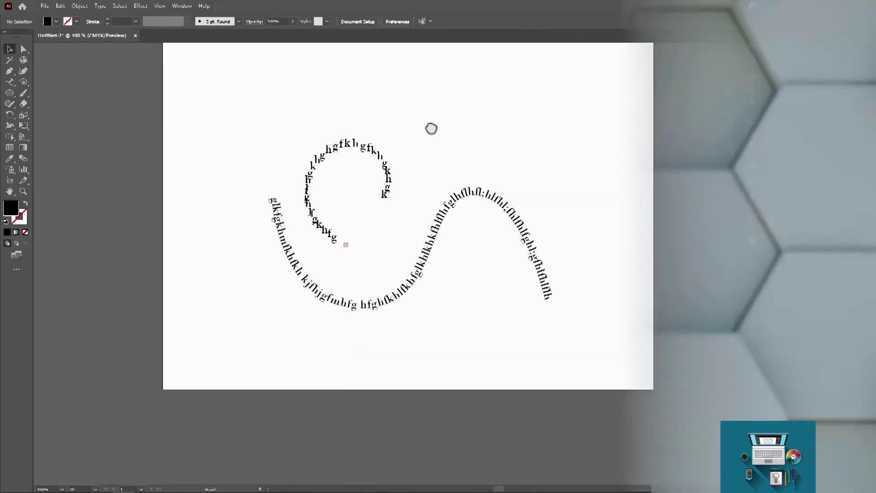